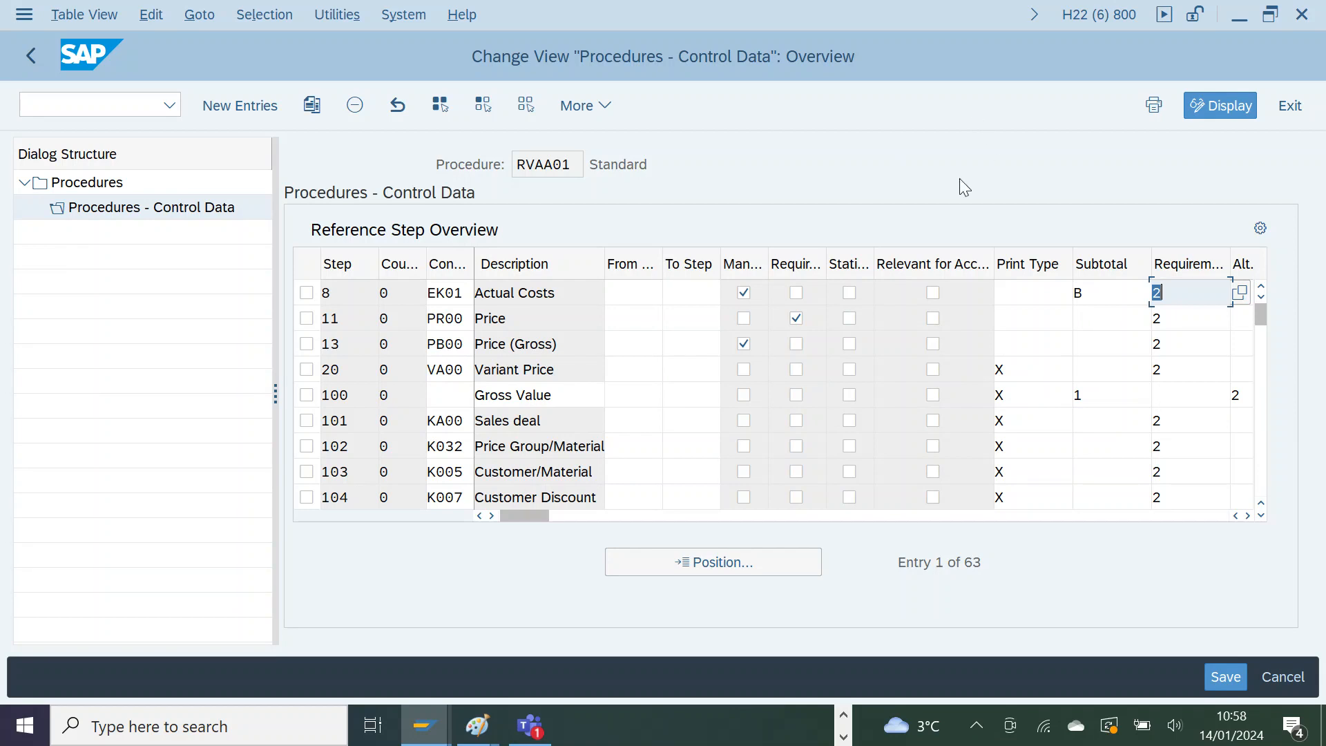
- Highlight the procedure code RVAA01 and widen the account determination relevance column in its control data table
{"action": "left_click", "coordinate": [573, 163]}
{"action": "left_click_drag", "start_coordinate": [573, 163], "coordinate": [510, 167]}
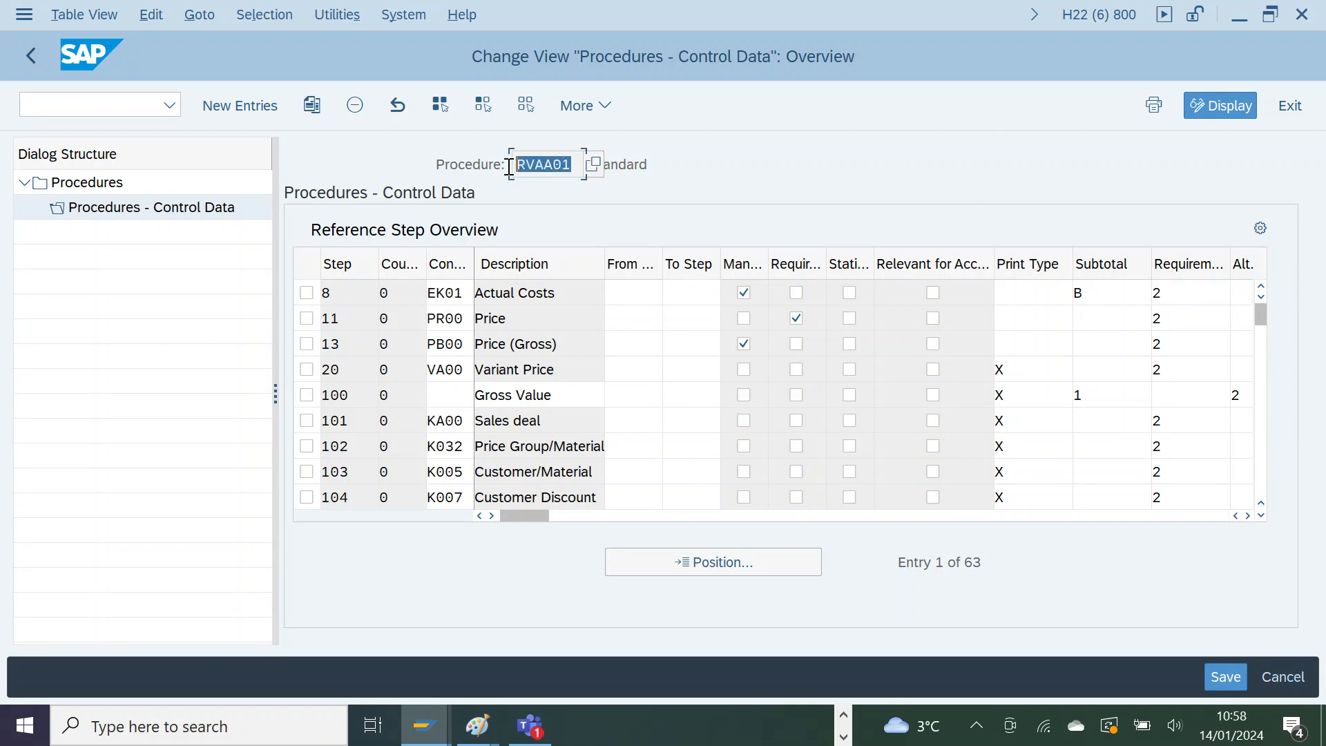
{"action": "left_click", "coordinate": [819, 168]}
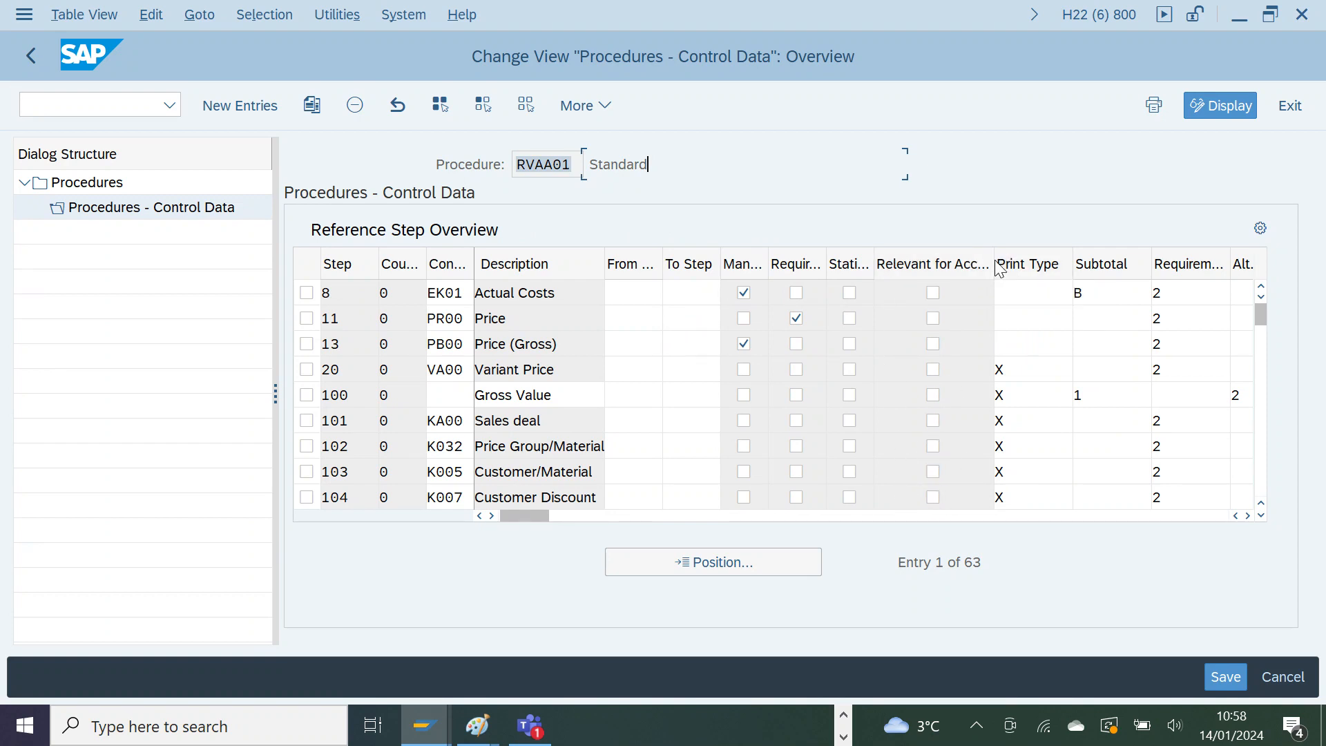
{"action": "left_click_drag", "start_coordinate": [994, 259], "coordinate": [1036, 263]}
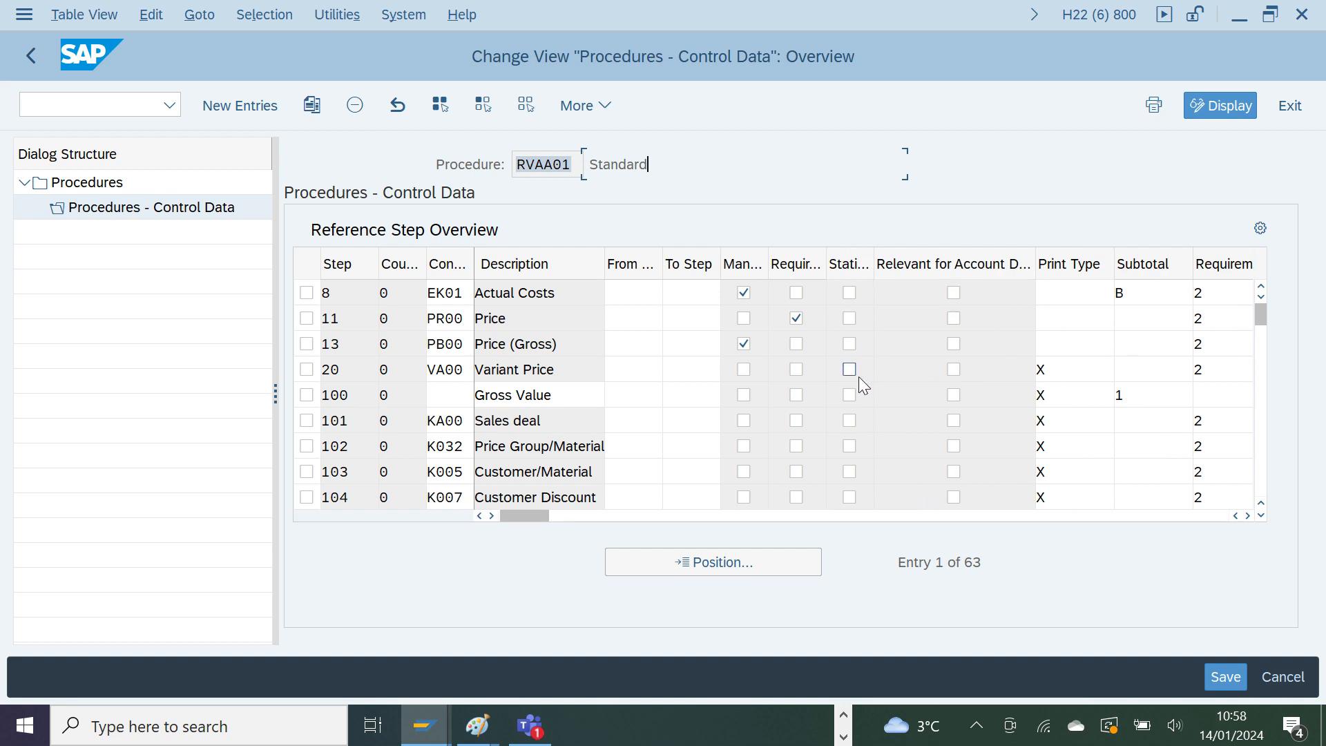
- Review the control data columns of procedure RVAA01 across to the account key, and widen the Manual column to show its full heading
{"action": "left_click", "coordinate": [1247, 516]}
{"action": "left_click", "coordinate": [1247, 516]}
{"action": "left_click", "coordinate": [1247, 516]}
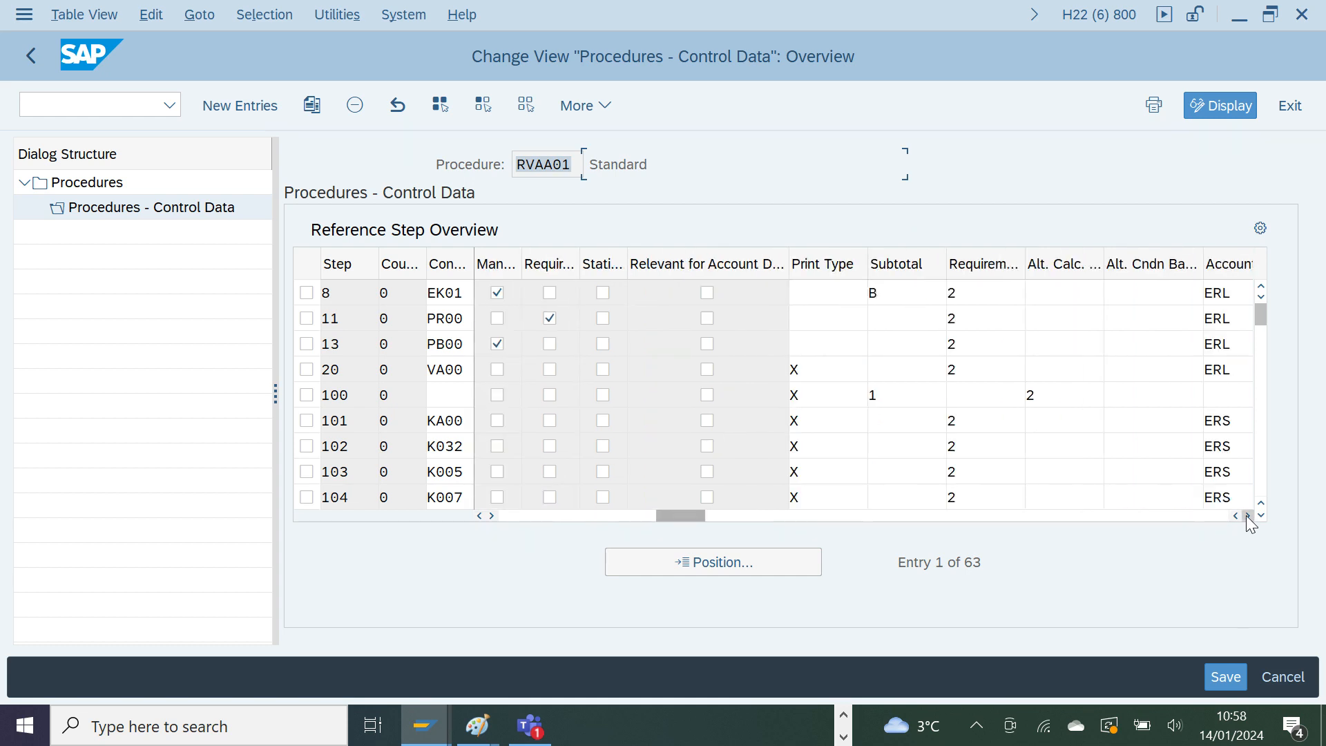
{"action": "left_click", "coordinate": [1247, 516]}
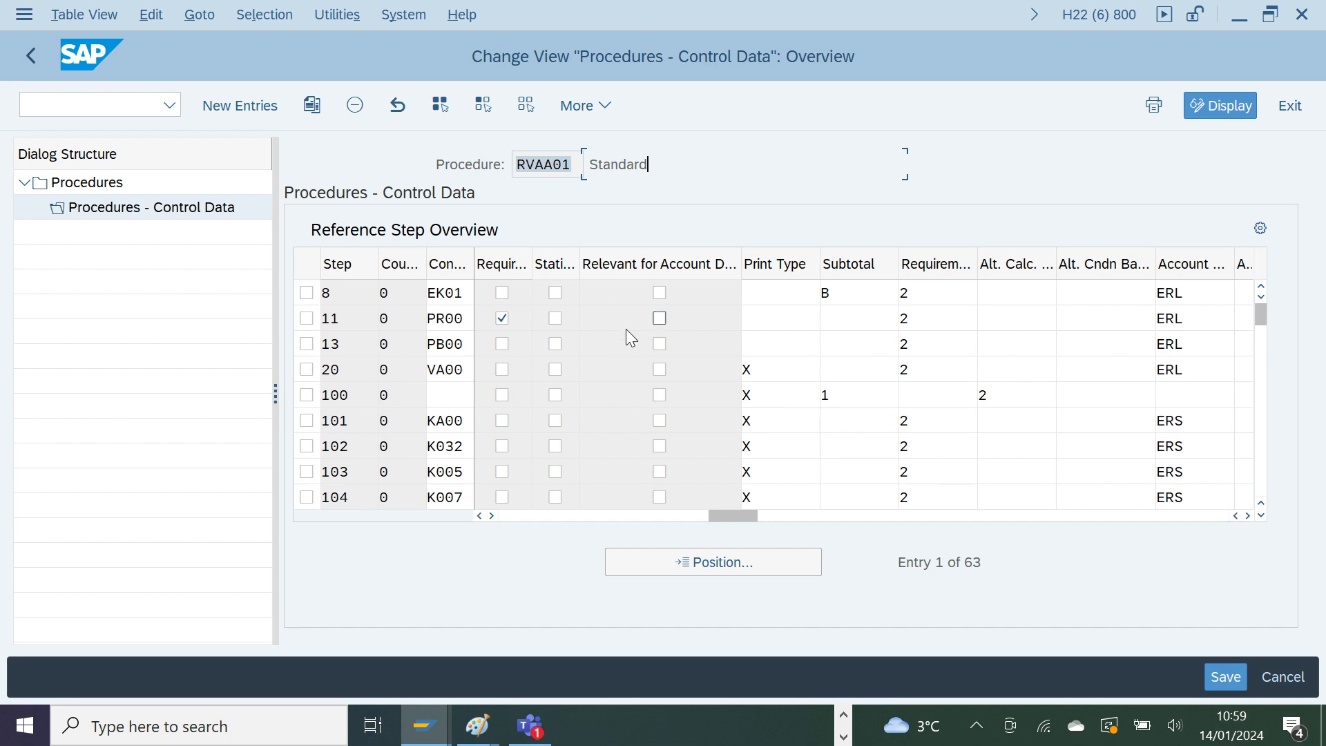
{"action": "left_click", "coordinate": [533, 520]}
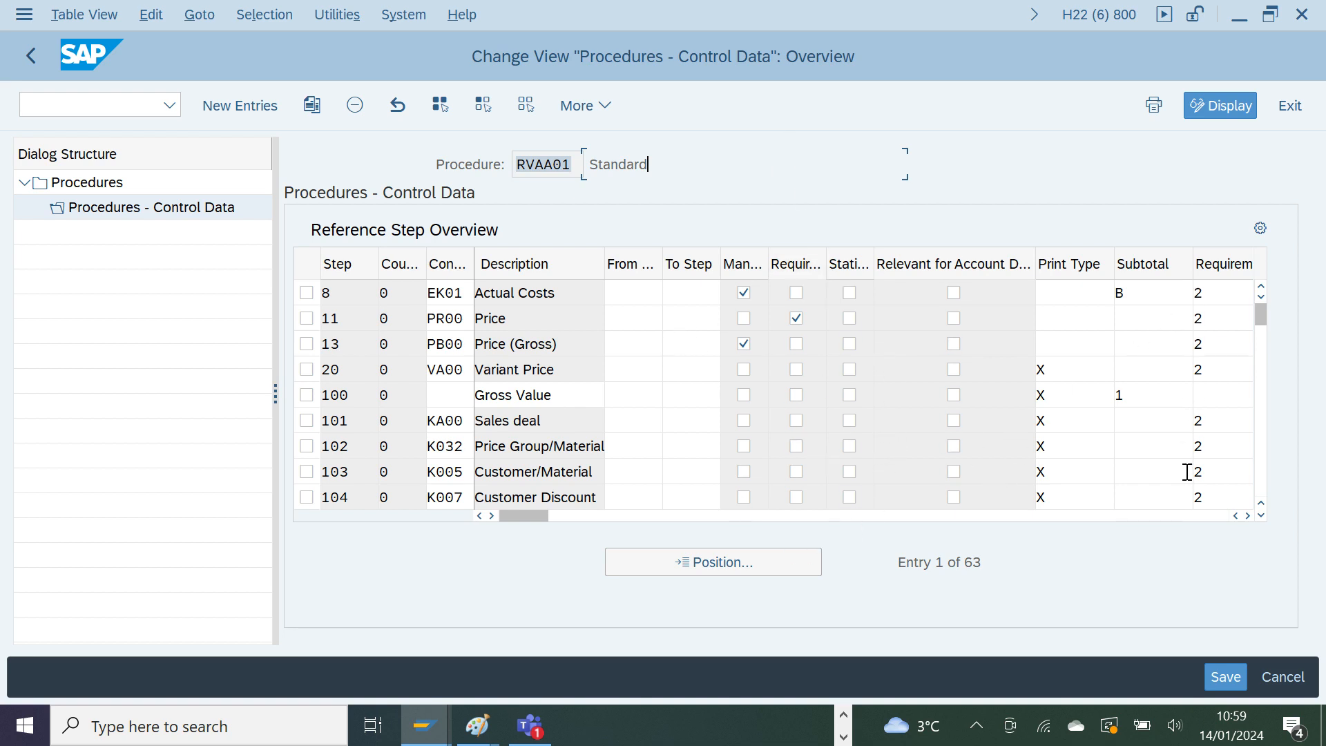
{"action": "left_click", "coordinate": [1248, 516]}
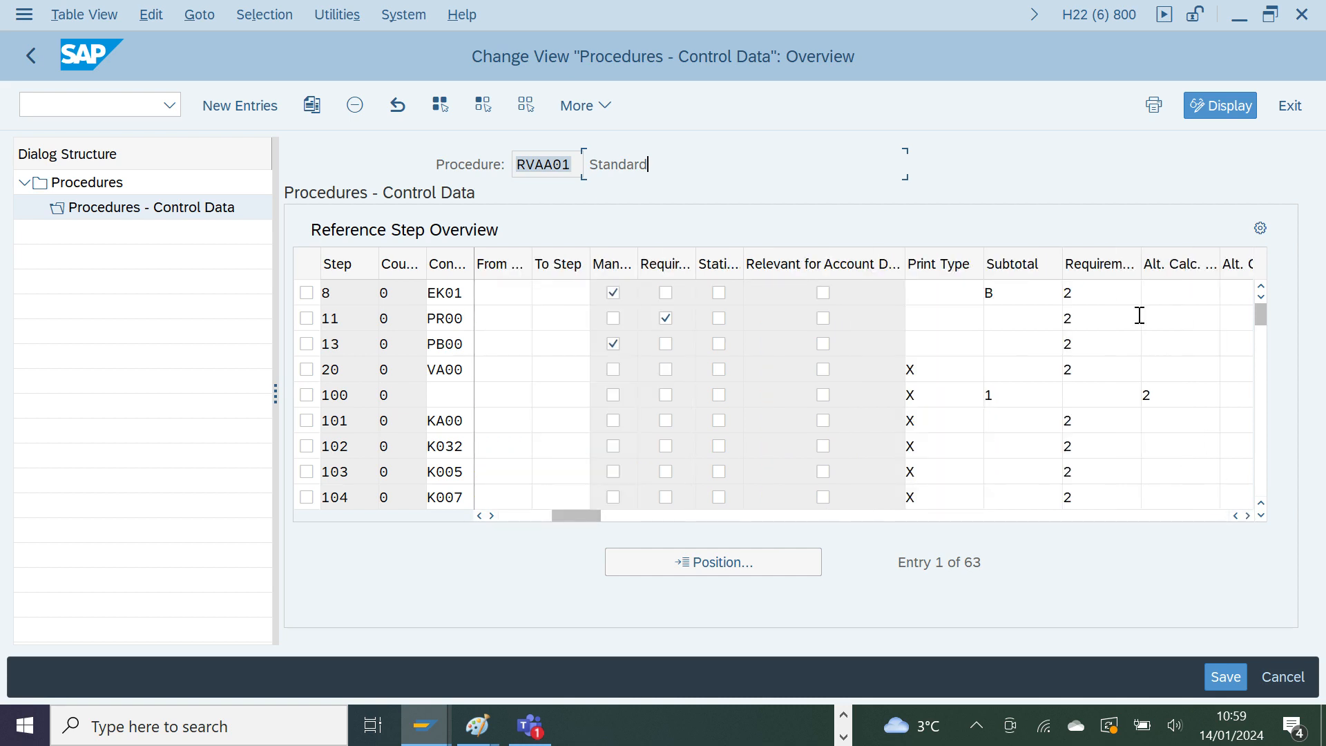
{"action": "left_click", "coordinate": [1095, 293]}
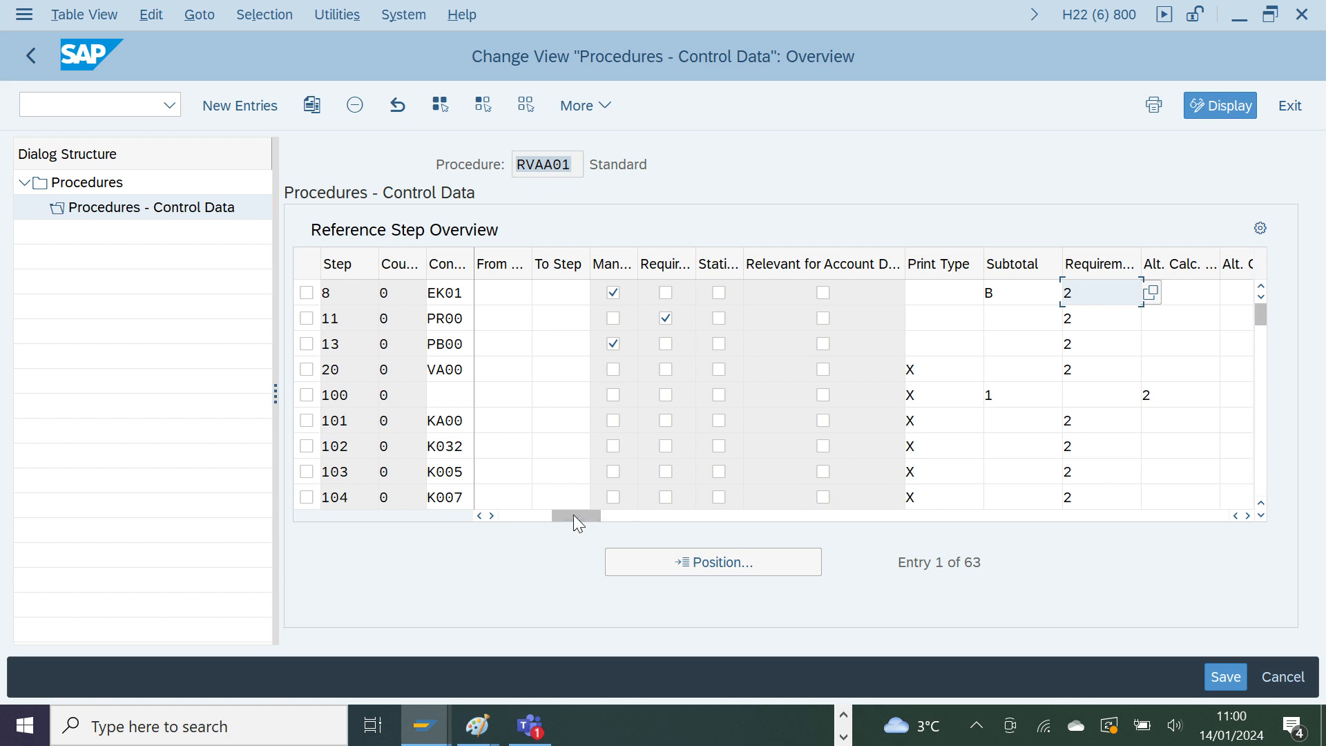
{"action": "left_click_drag", "start_coordinate": [595, 517], "coordinate": [545, 515]}
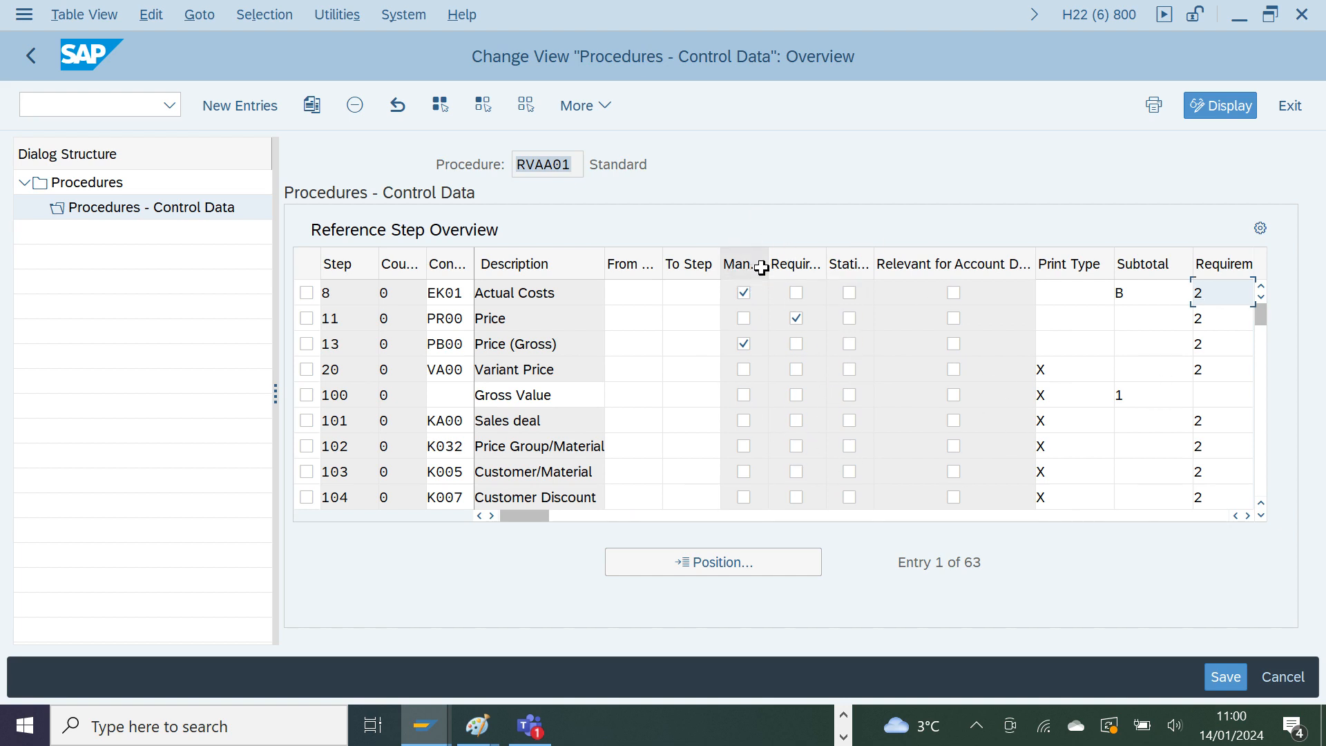
{"action": "left_click_drag", "start_coordinate": [787, 259], "coordinate": [797, 261]}
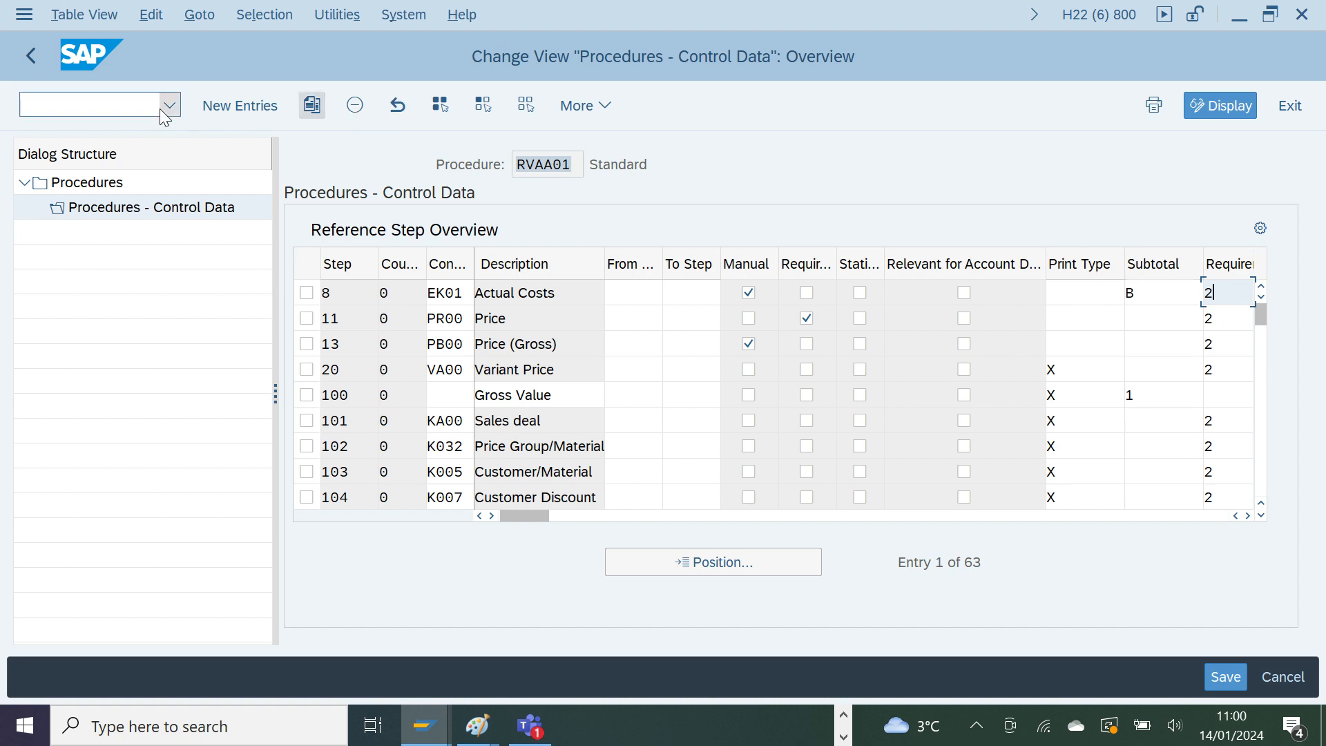
- Start creating a standard order of type OR with transaction VA01 in a separate session
{"action": "left_click", "coordinate": [139, 107]}
{"action": "type", "text": "/ova01"}
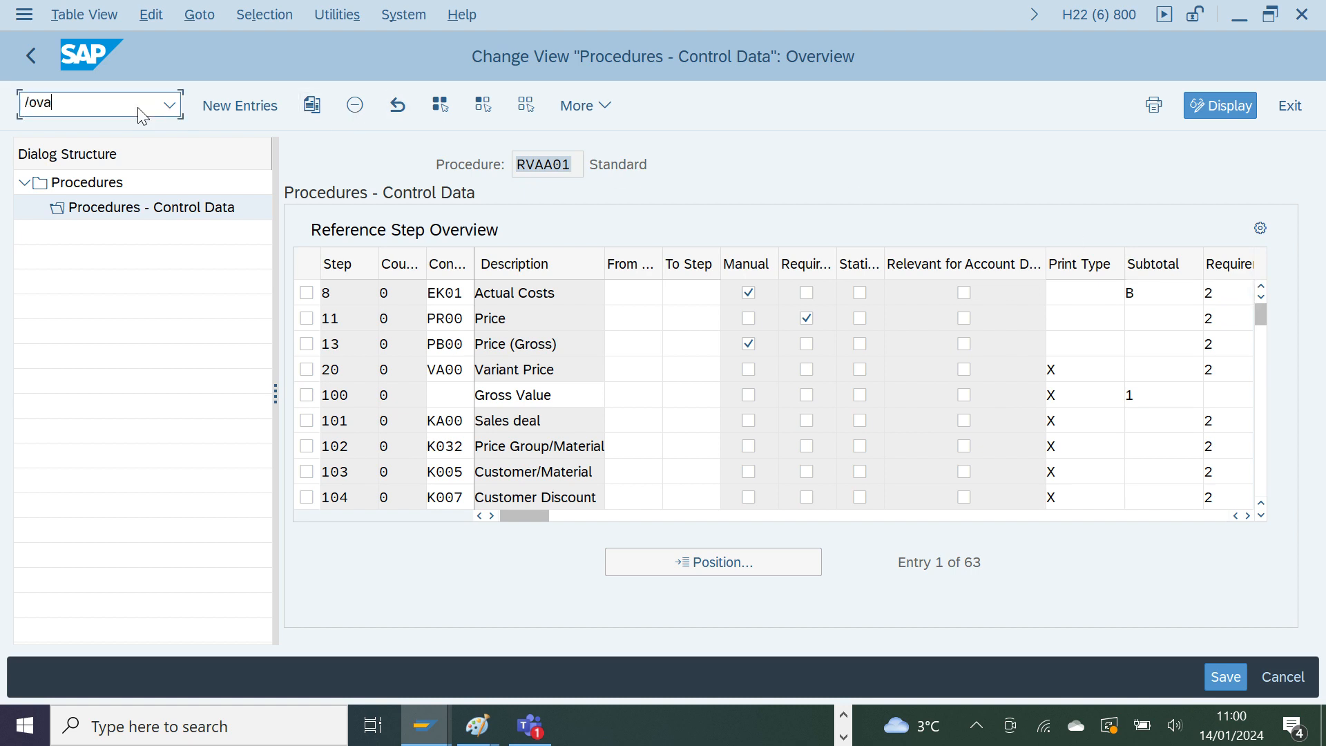
{"action": "key", "text": "Return"}
{"action": "key", "text": "Return"}
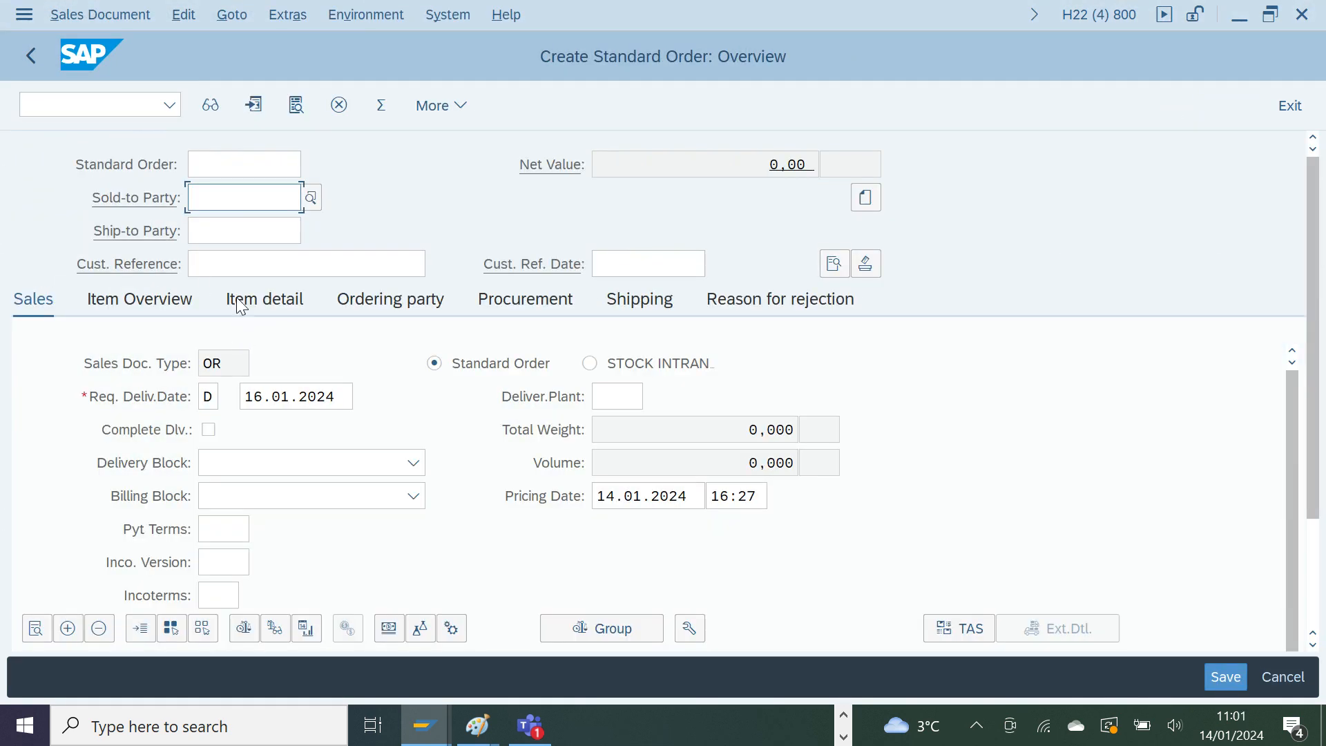
- Enter the sold-to and ship-to party numbers and set the customer reference to Testing Pricing
{"action": "left_click", "coordinate": [240, 201]}
{"action": "left_click", "coordinate": [235, 232]}
{"action": "left_click", "coordinate": [234, 261]}
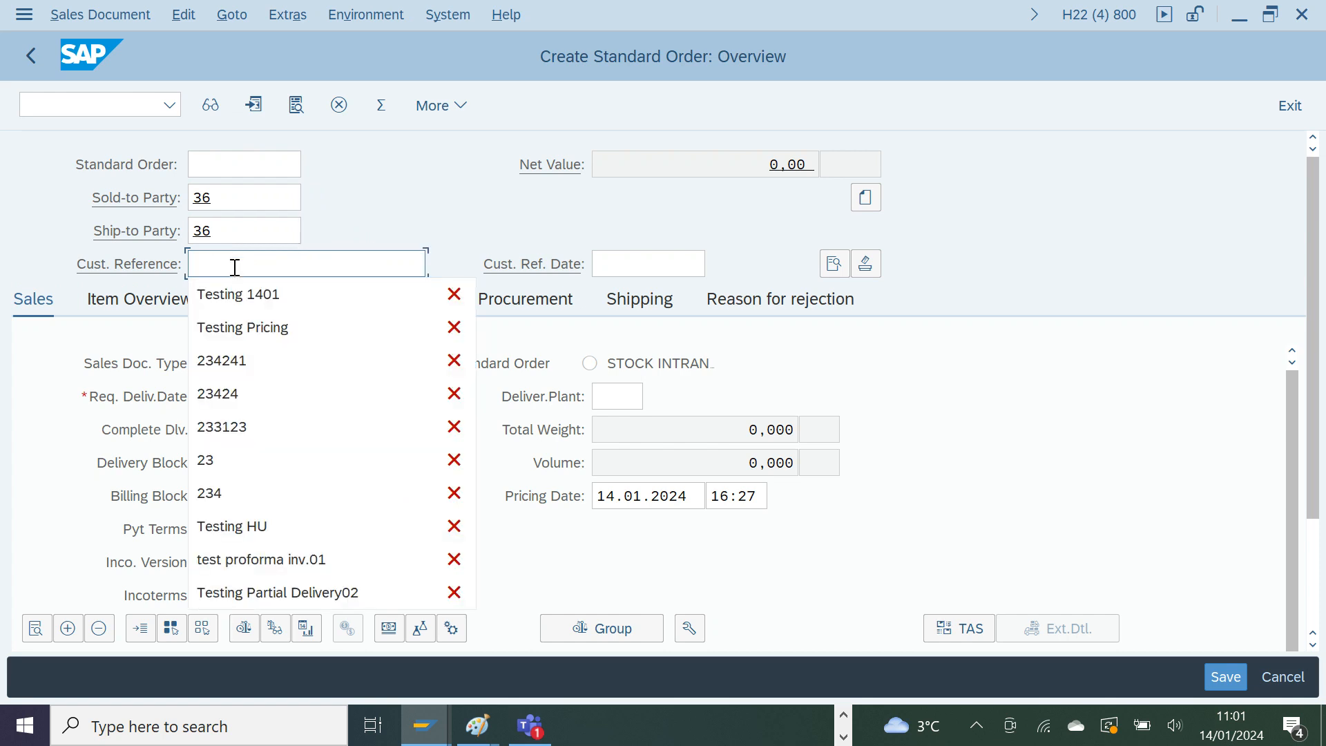
{"action": "left_click", "coordinate": [242, 327]}
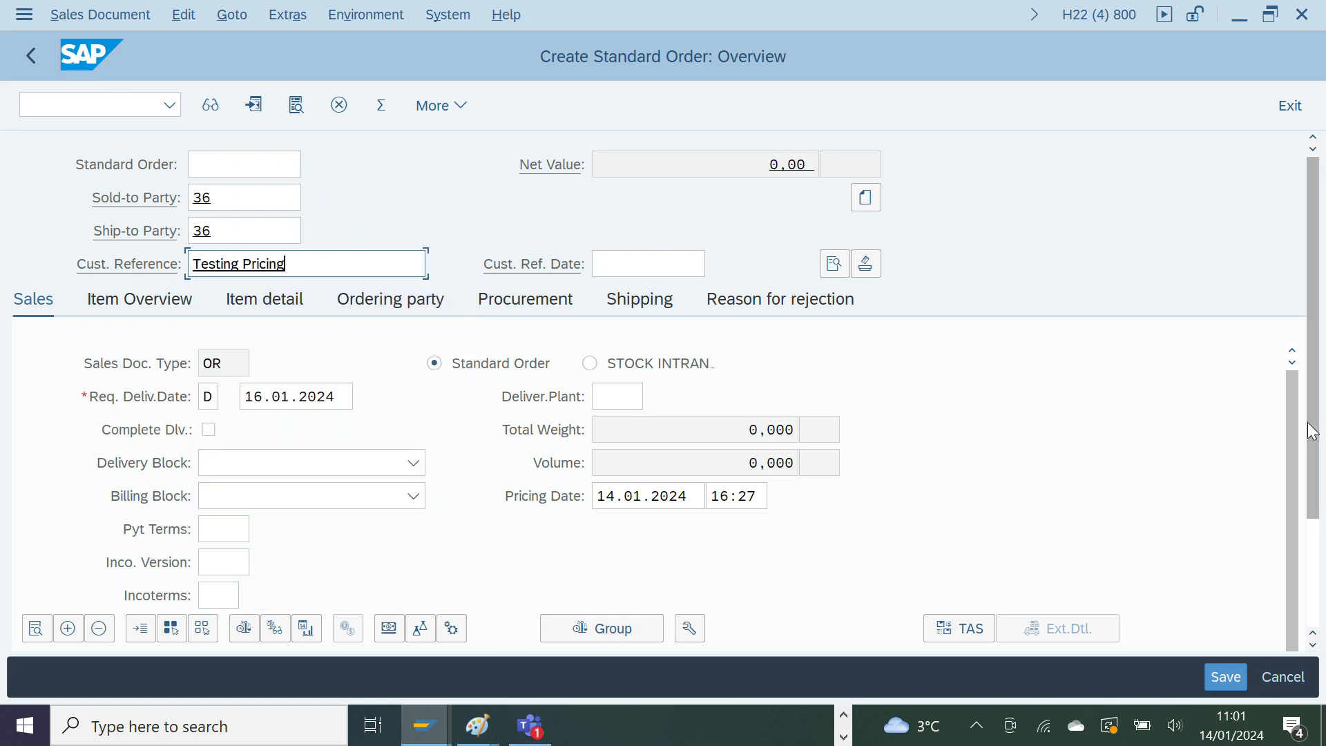
- Set the order's payment terms to 0001 and add an item for material 112 with an order quantity of 1
{"action": "scroll", "coordinate": [1310, 429], "scroll_direction": "down", "scroll_amount": 3}
{"action": "left_click", "coordinate": [219, 424]}
{"action": "left_click", "coordinate": [228, 456]}
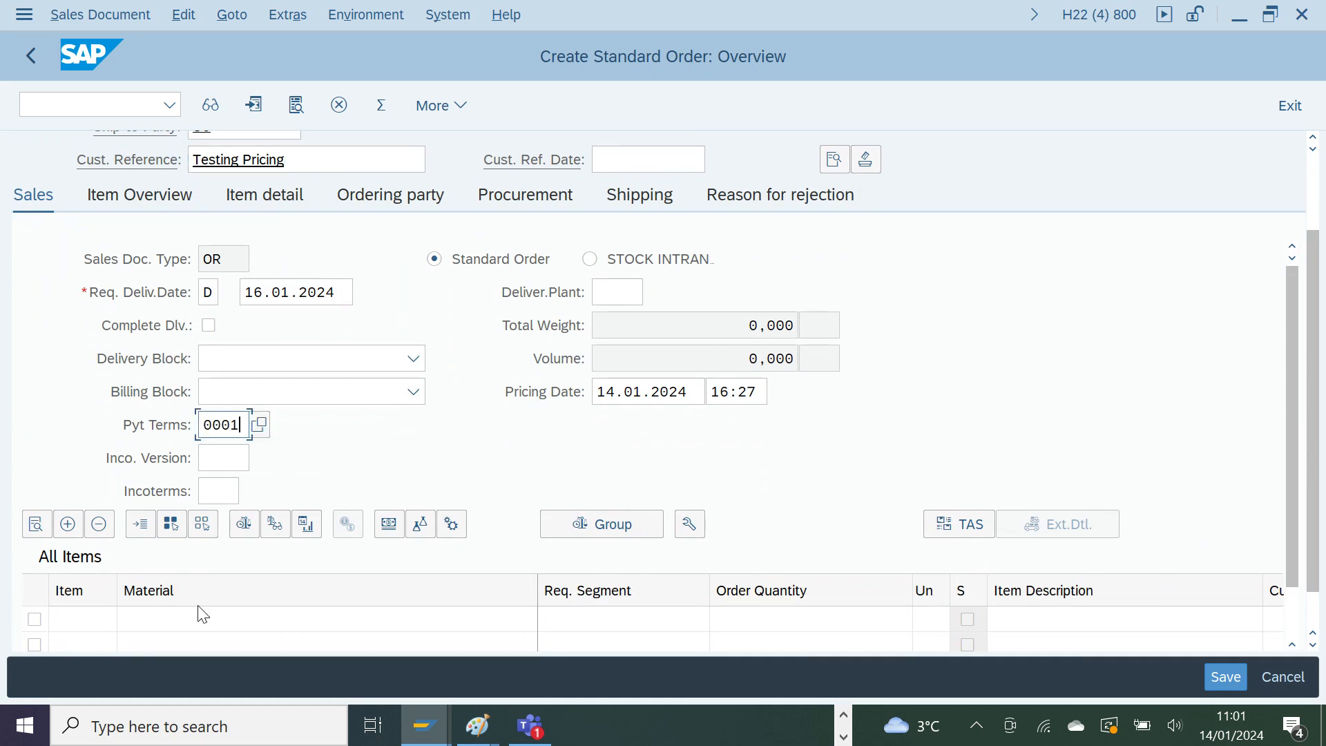
{"action": "left_click", "coordinate": [198, 620]}
{"action": "left_click", "coordinate": [192, 464]}
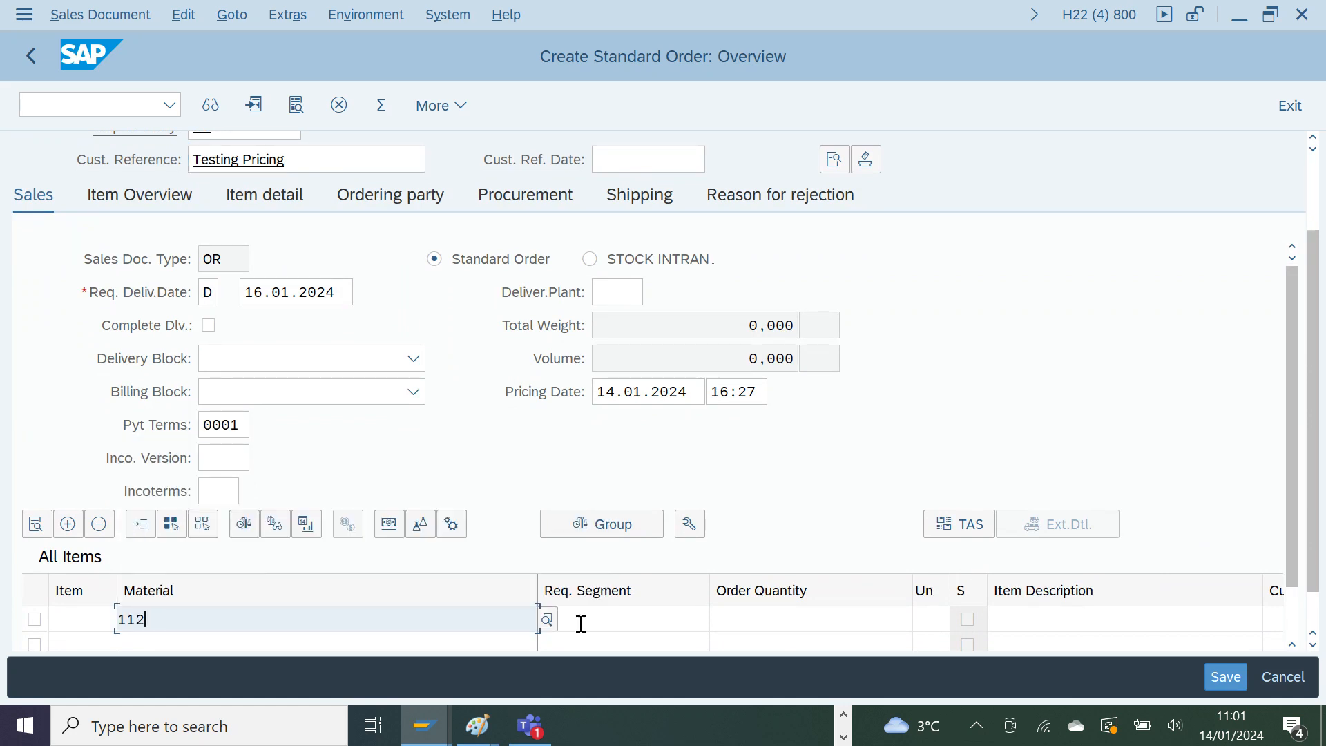
{"action": "left_click", "coordinate": [868, 620]}
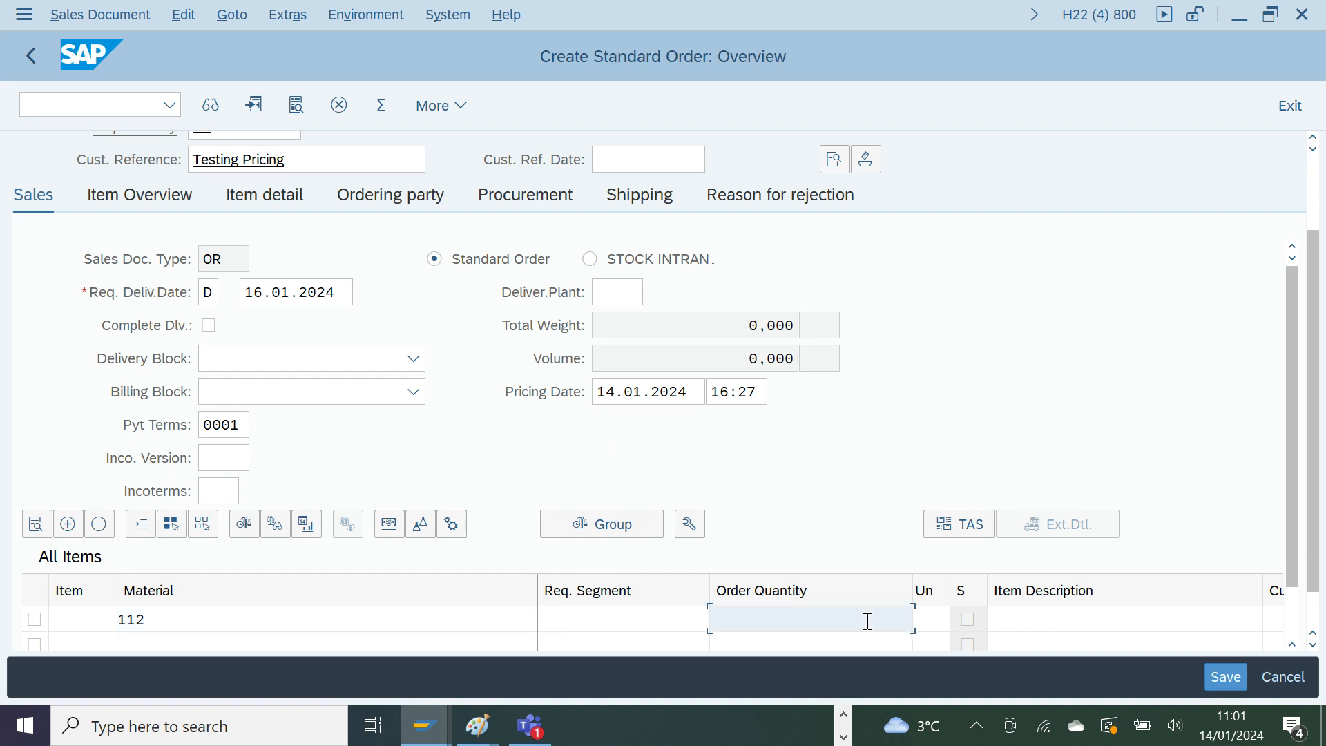
{"action": "key", "text": "Return"}
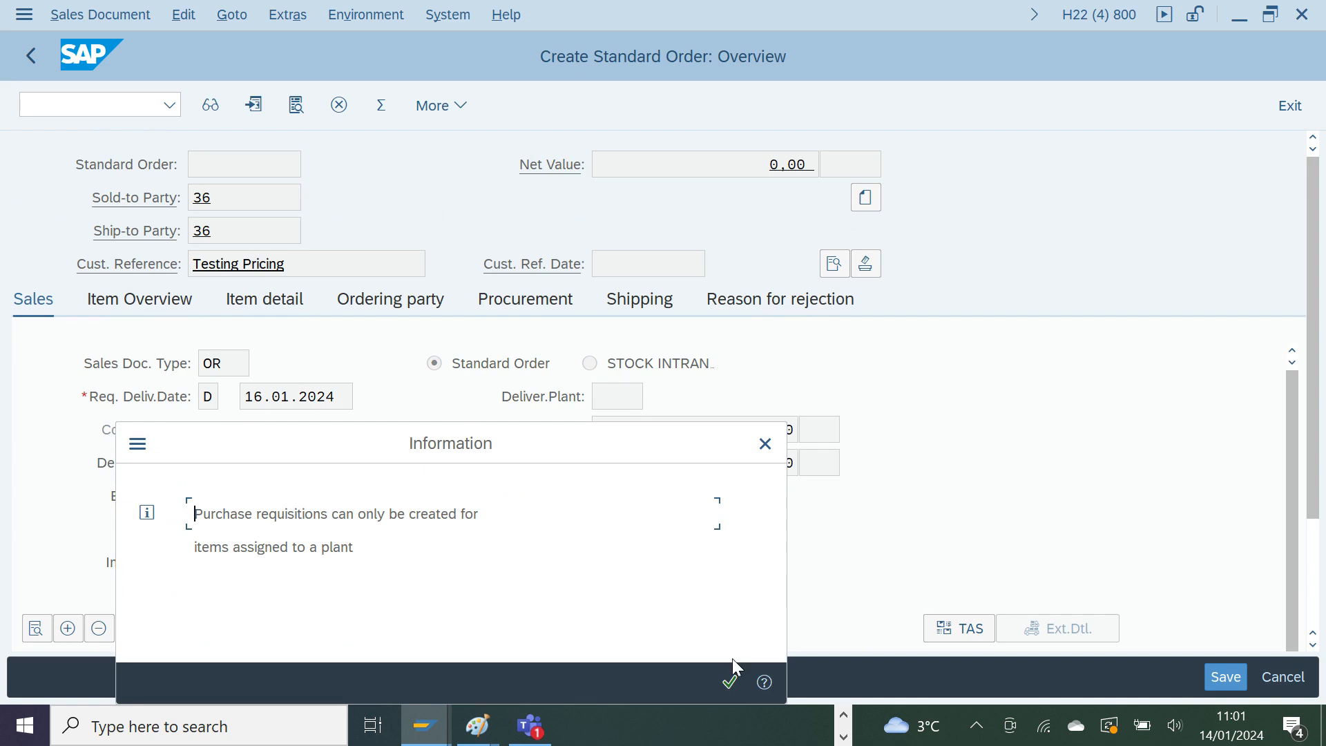
{"action": "left_click", "coordinate": [731, 682]}
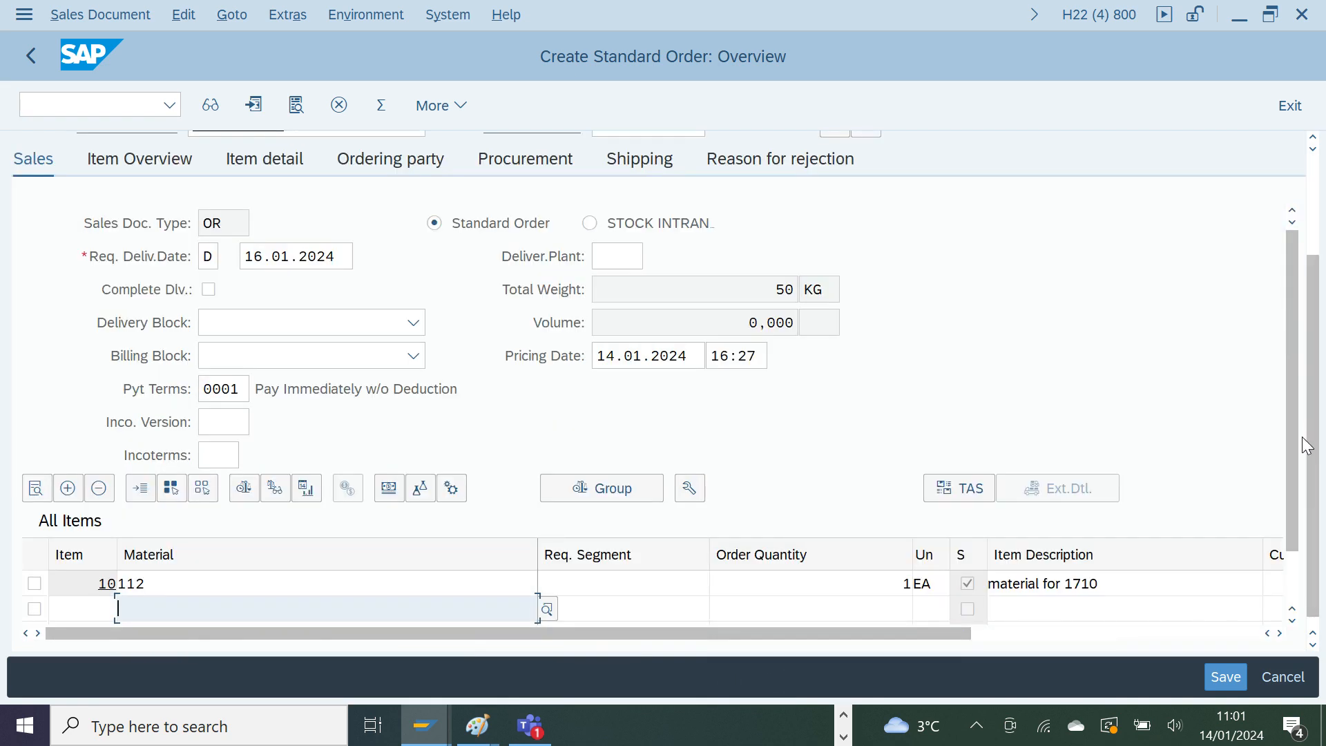
- Look through the order's item table columns for the item category of material 112
{"action": "left_click_drag", "start_coordinate": [933, 636], "coordinate": [825, 646]}
{"action": "left_click", "coordinate": [1280, 633]}
{"action": "left_click", "coordinate": [1279, 633]}
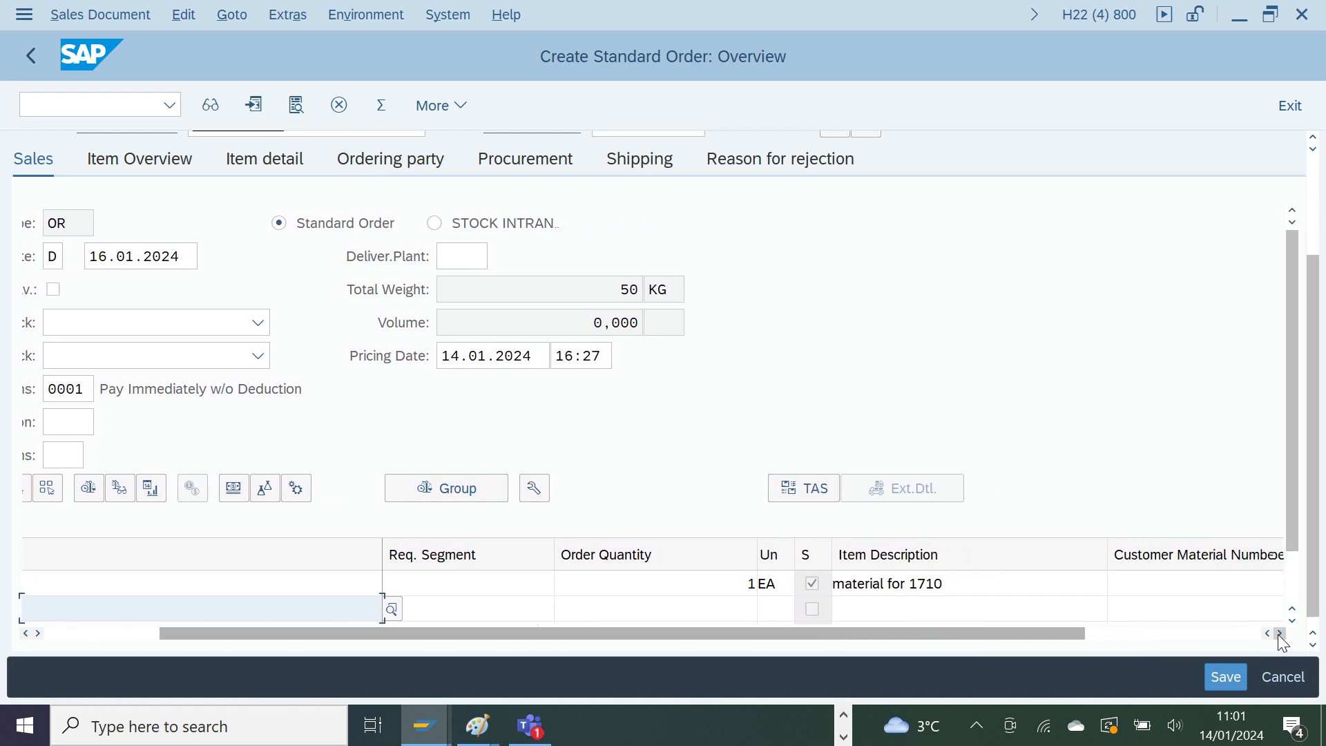
{"action": "left_click", "coordinate": [1279, 634]}
{"action": "left_click", "coordinate": [1279, 634]}
{"action": "left_click", "coordinate": [1280, 633]}
{"action": "left_click", "coordinate": [1279, 633]}
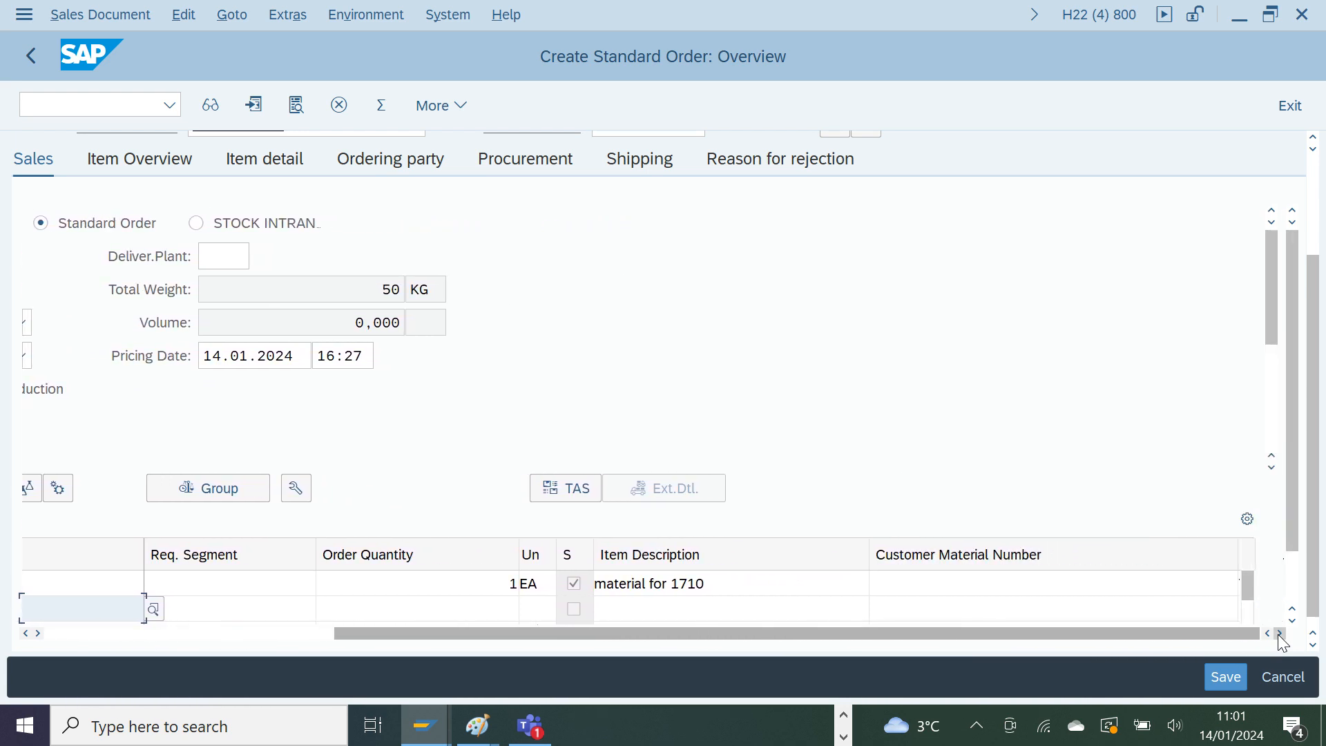
{"action": "left_click_drag", "start_coordinate": [504, 642], "coordinate": [215, 638]}
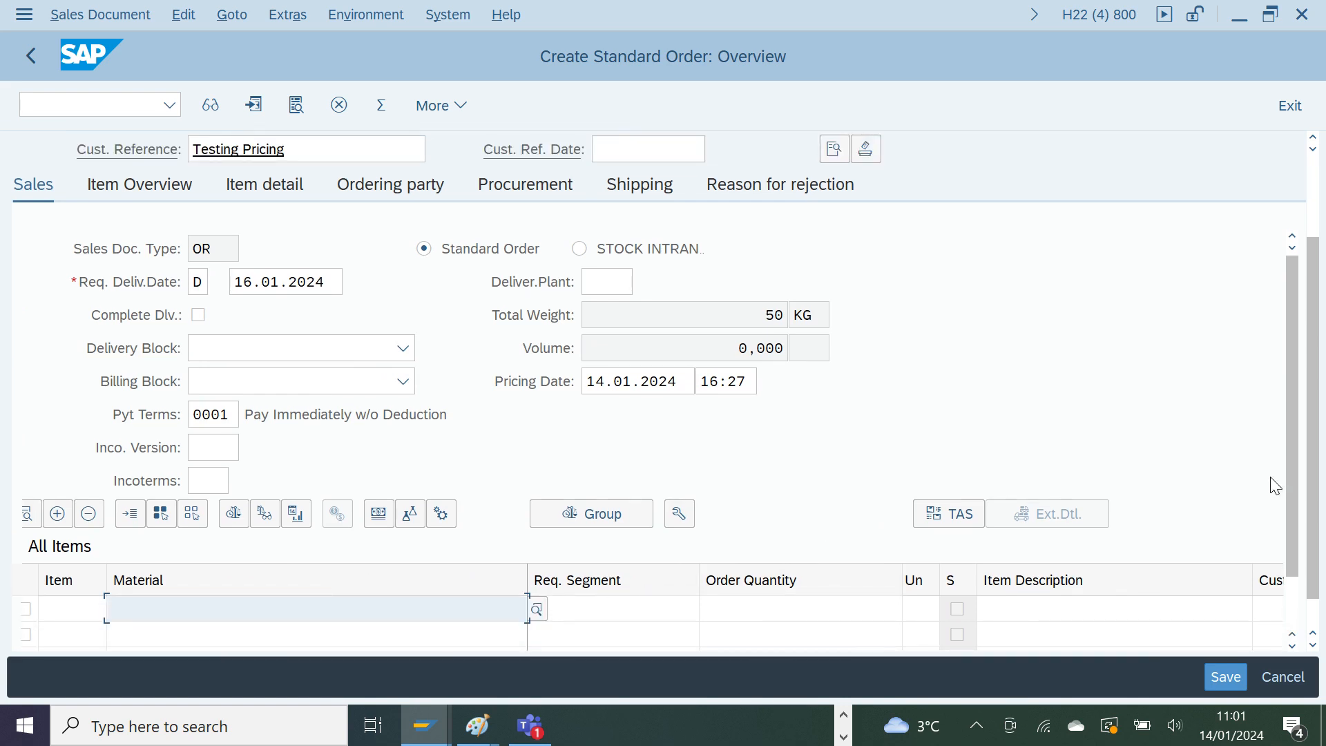
- Narrow the Material column of the item table so that more of the following columns fit in view
{"action": "left_click_drag", "start_coordinate": [1292, 503], "coordinate": [1288, 596]}
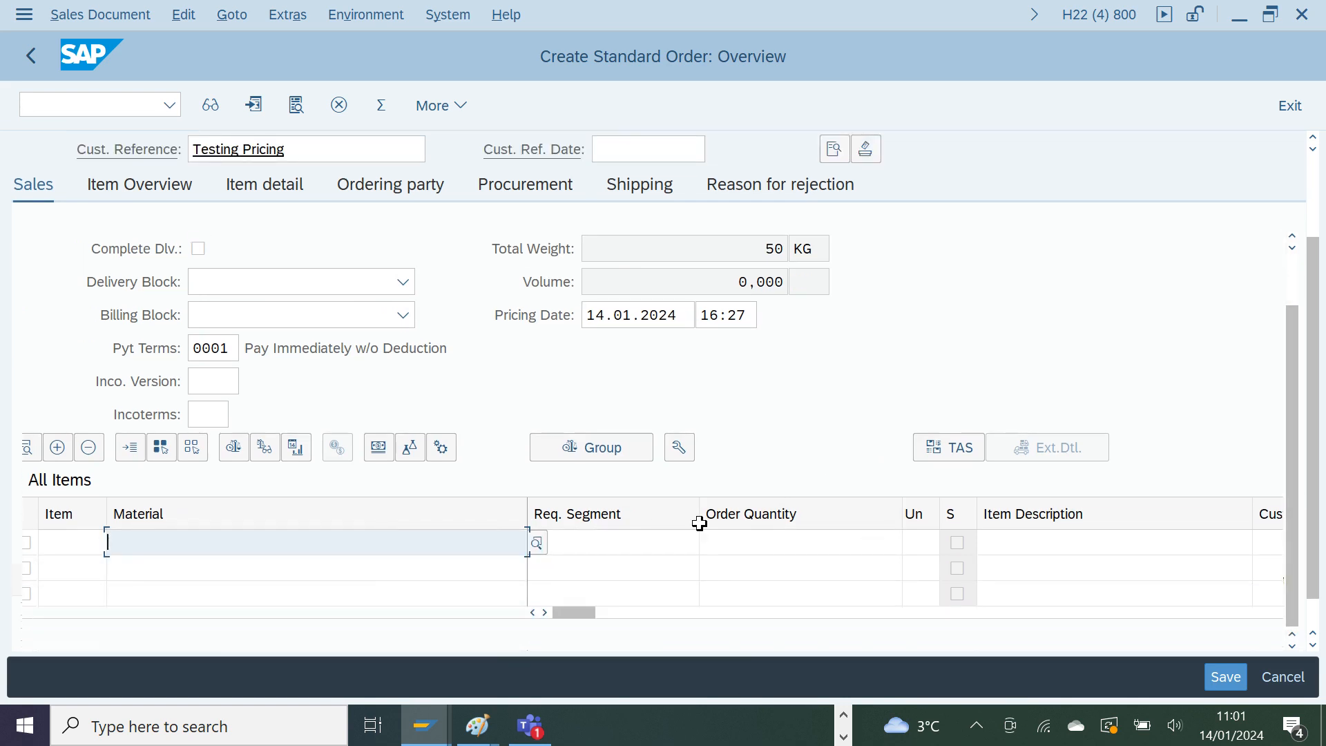
{"action": "left_click", "coordinate": [951, 455]}
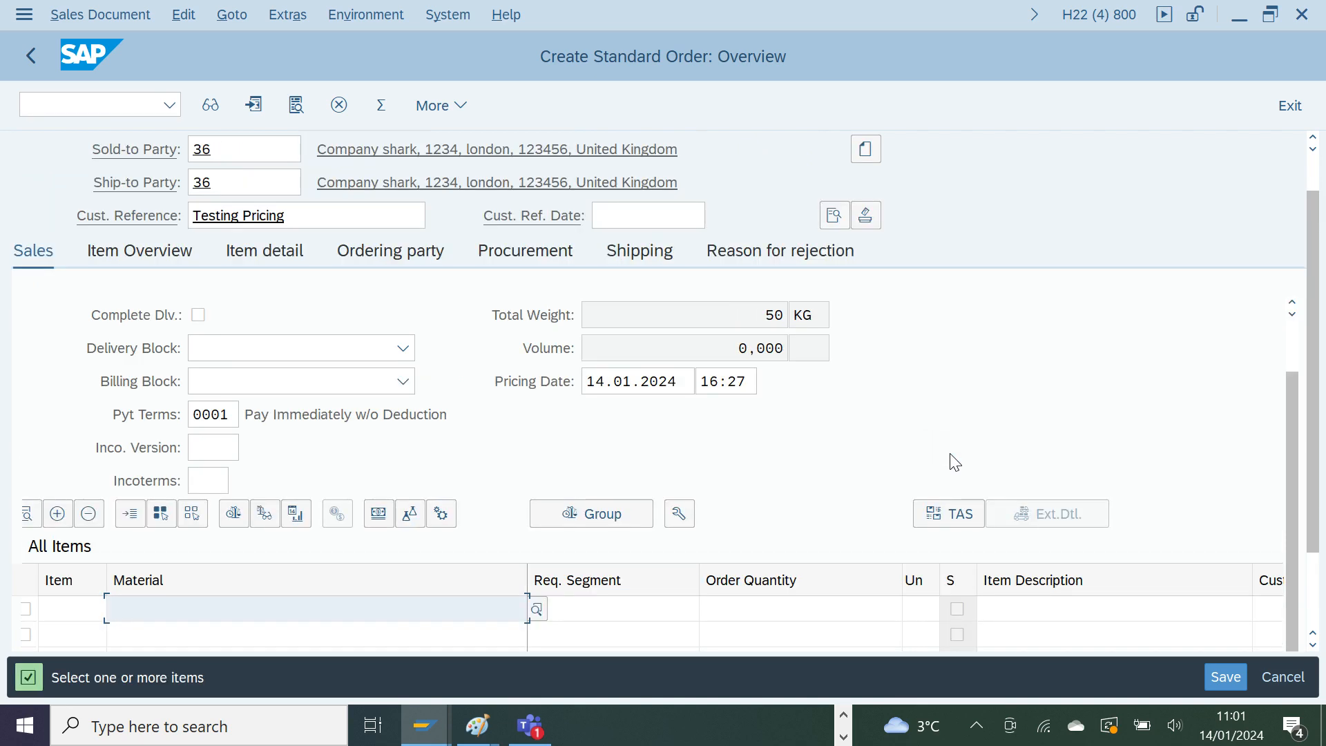
{"action": "scroll", "coordinate": [686, 589], "scroll_direction": "down", "scroll_amount": 1}
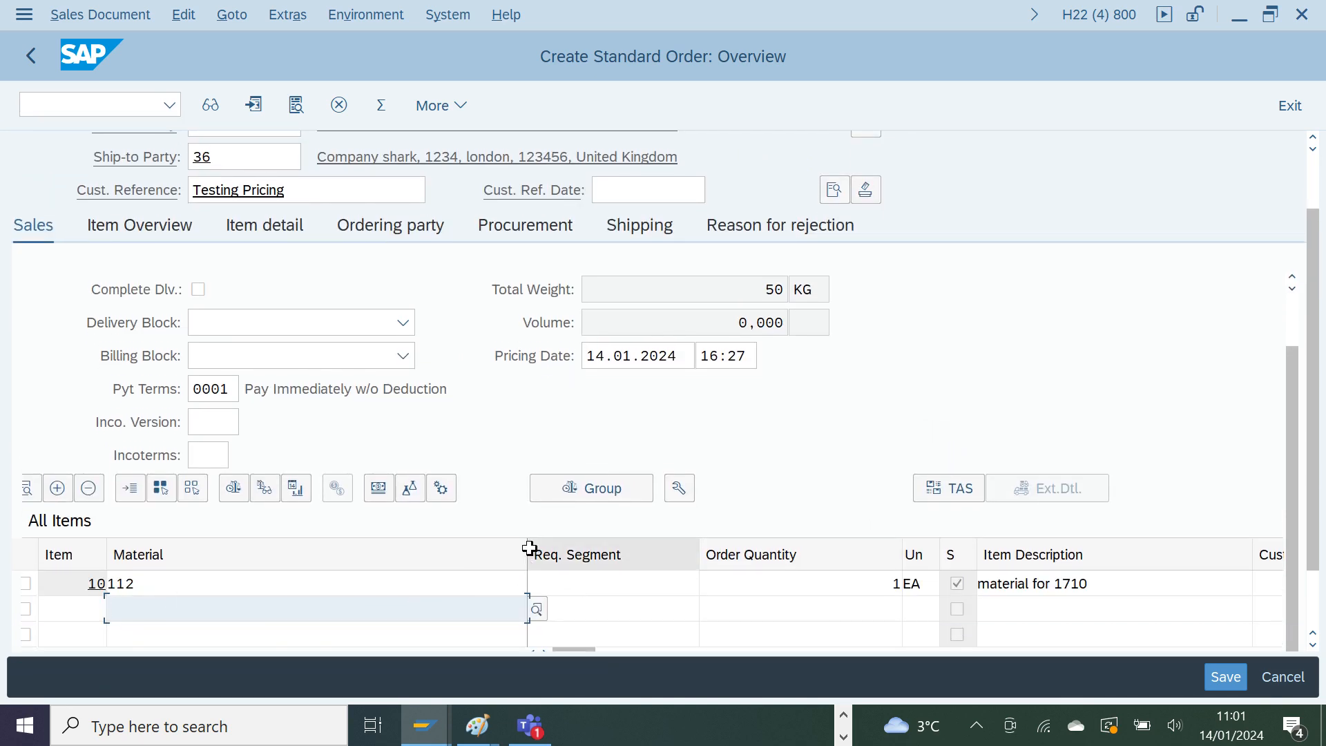
{"action": "left_click_drag", "start_coordinate": [489, 548], "coordinate": [278, 561]}
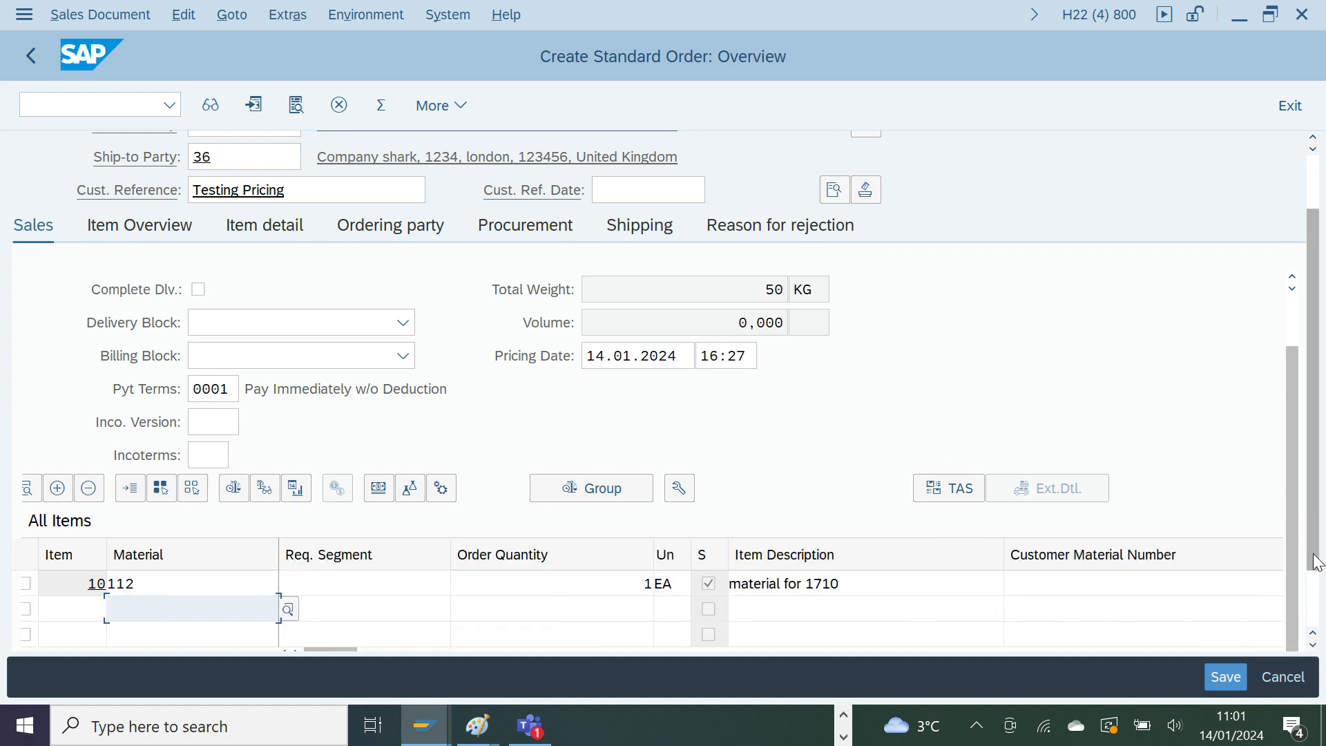
{"action": "scroll", "coordinate": [1293, 627], "scroll_direction": "down", "scroll_amount": 2}
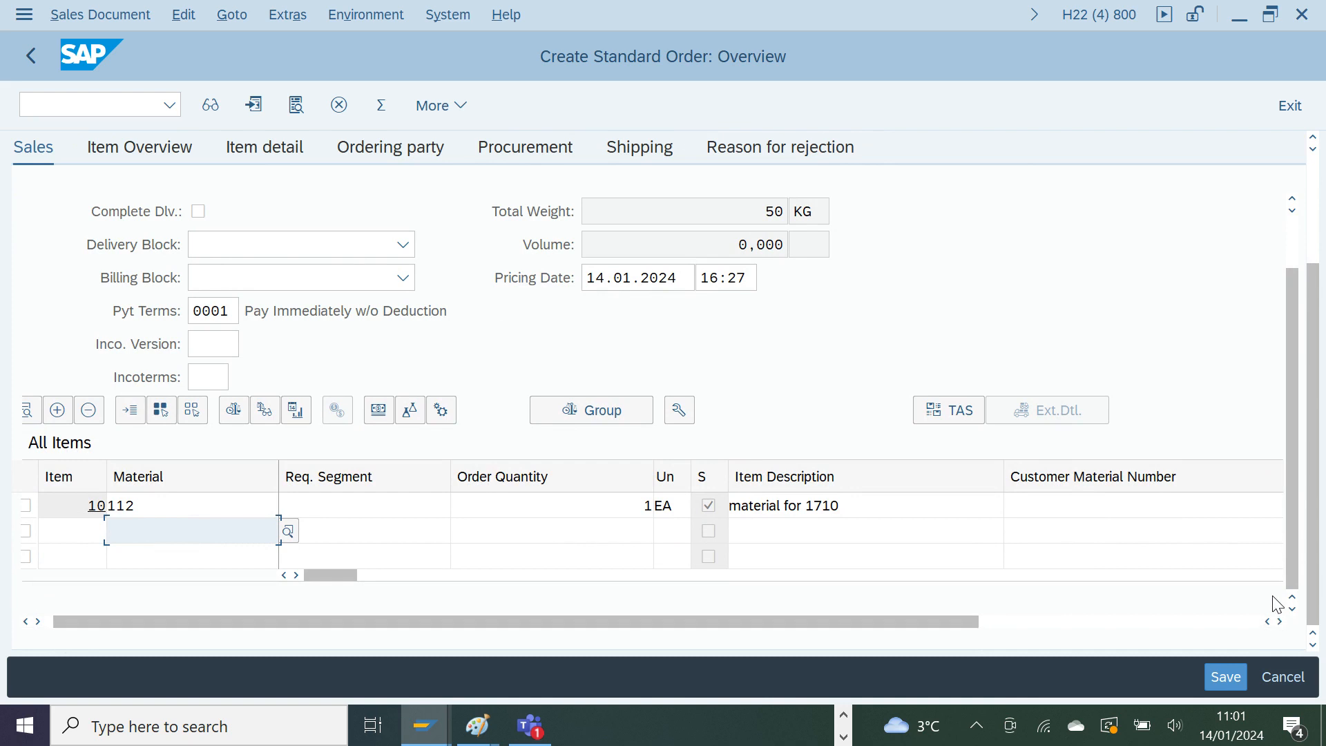
- Change the item category of the material 112 item to TAN
{"action": "left_click", "coordinate": [1280, 621]}
{"action": "left_click", "coordinate": [1279, 621]}
{"action": "left_click", "coordinate": [1279, 622]}
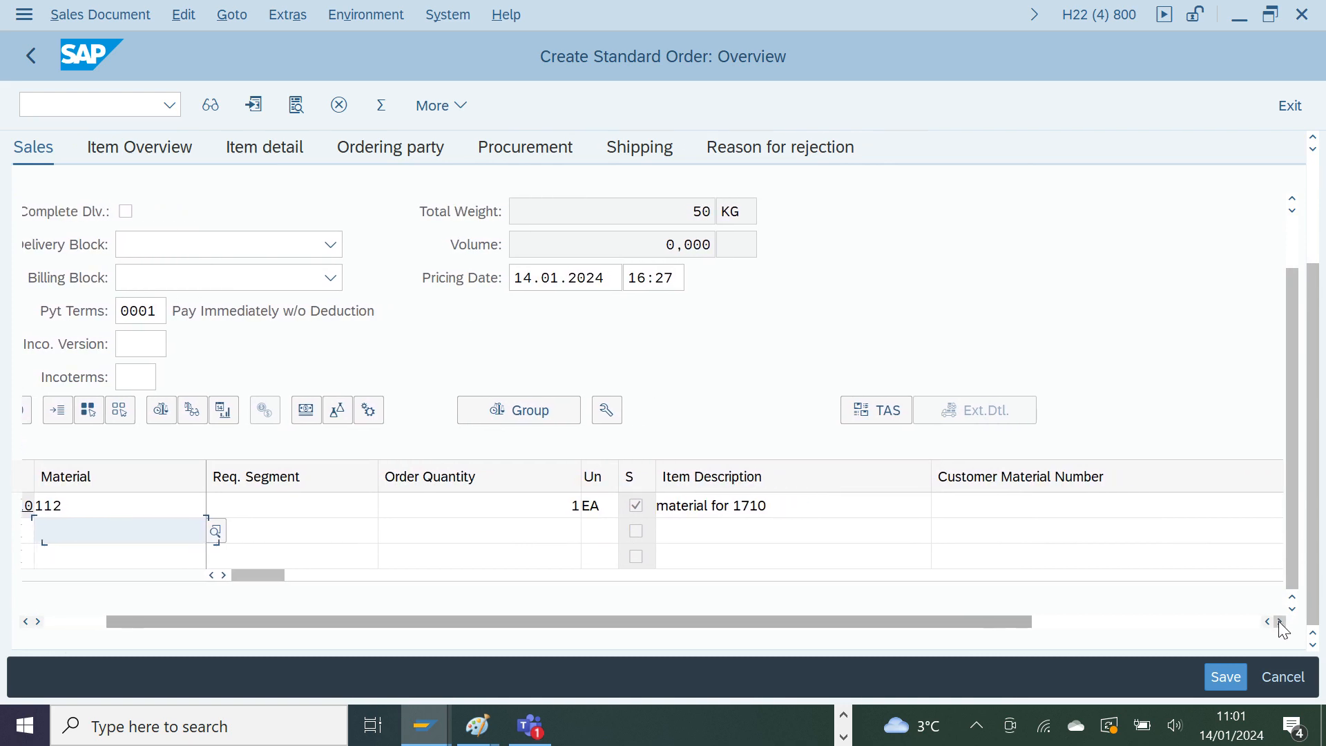
{"action": "left_click", "coordinate": [1280, 621]}
{"action": "left_click", "coordinate": [1222, 513]}
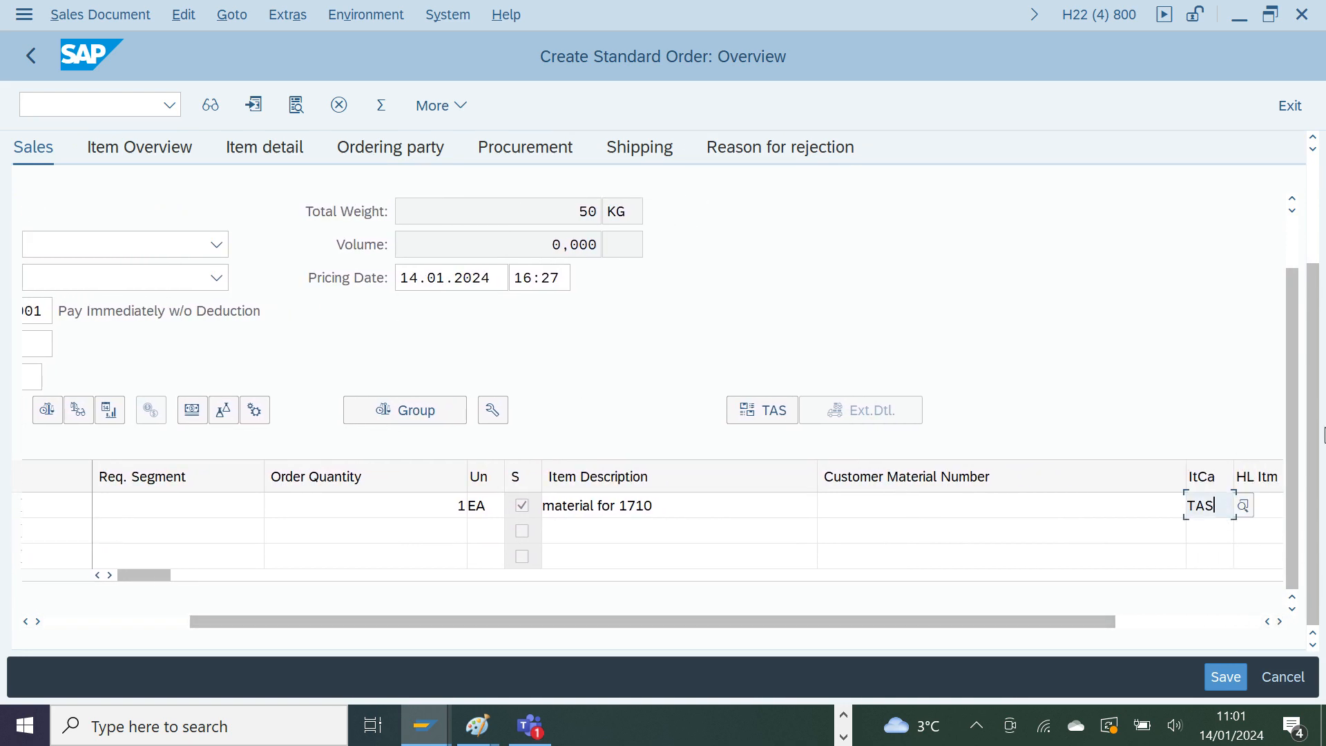
{"action": "key", "text": "BackSpace"}
{"action": "type", "text": "N"}
{"action": "key", "text": "Return"}
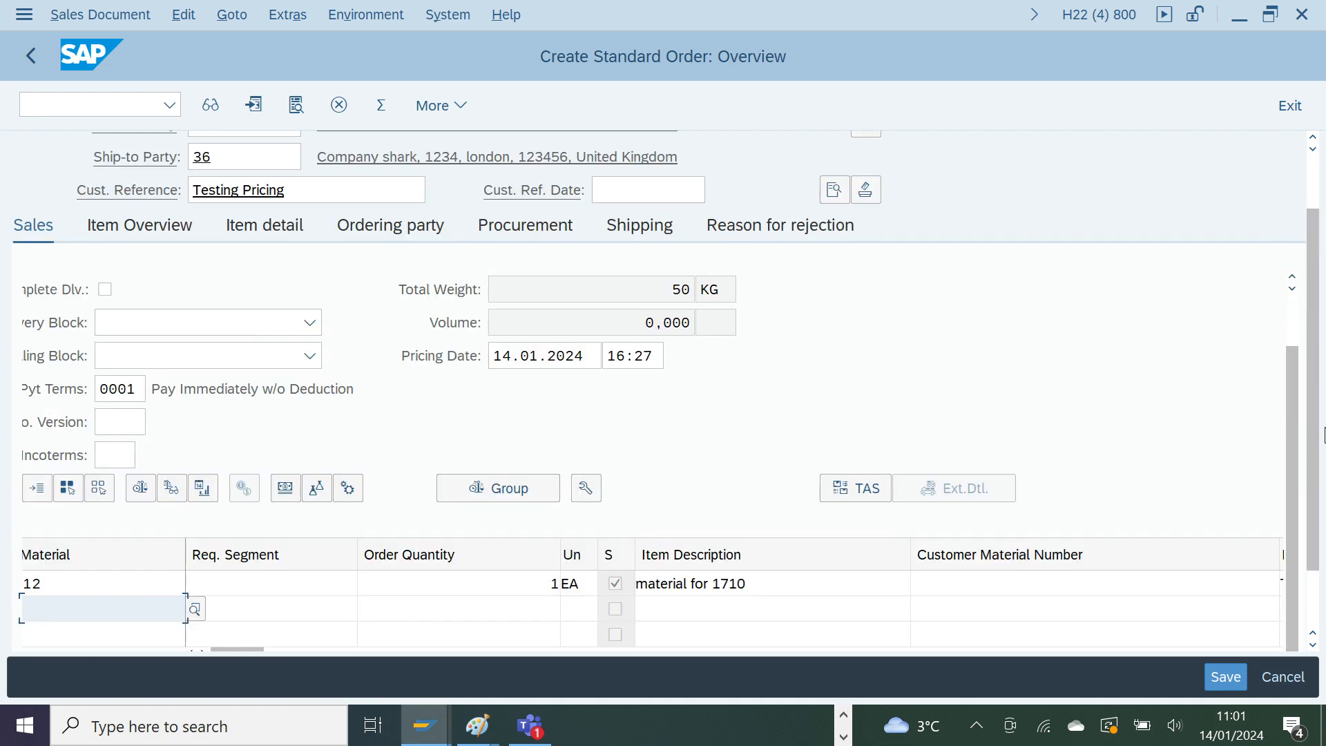
- Open the item data of the material 112 item and display its pricing conditions
{"action": "left_click_drag", "start_coordinate": [1311, 430], "coordinate": [1312, 542]}
{"action": "left_click_drag", "start_coordinate": [965, 621], "coordinate": [675, 622]}
{"action": "double_click", "coordinate": [205, 511]}
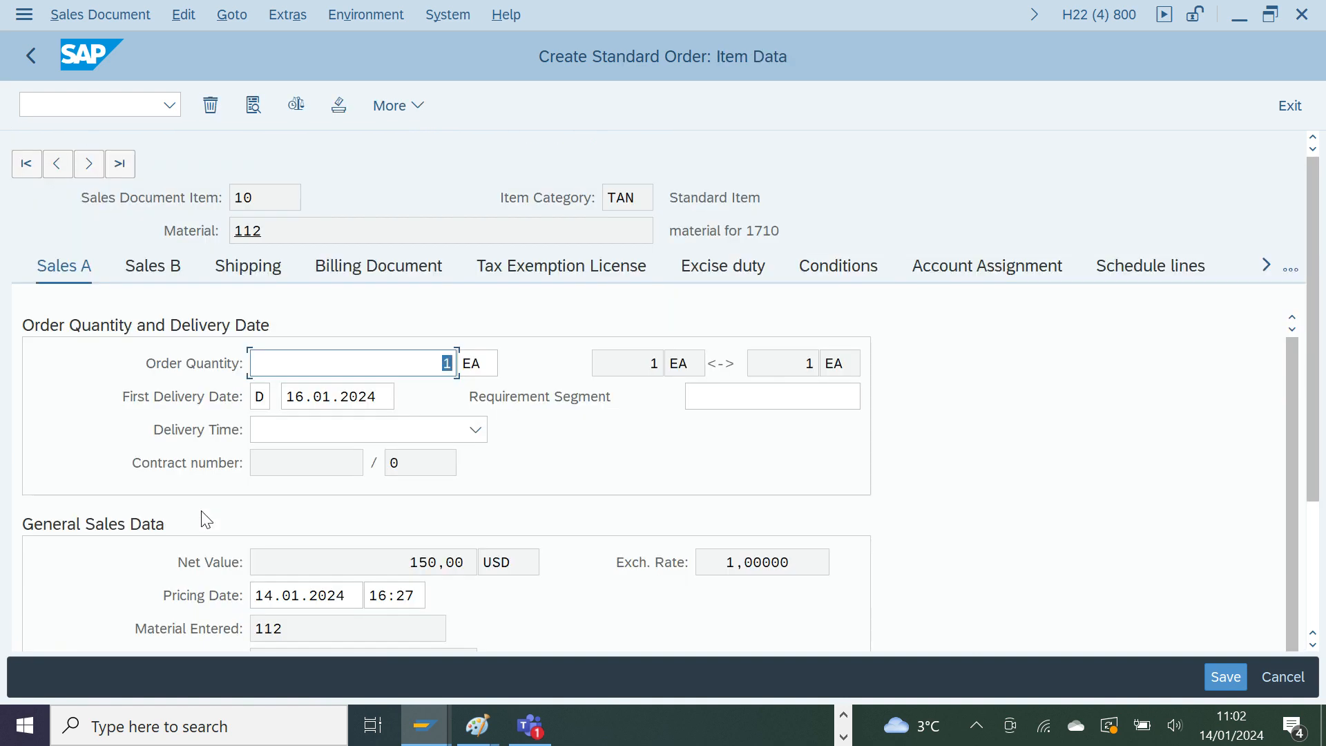
{"action": "left_click", "coordinate": [821, 269]}
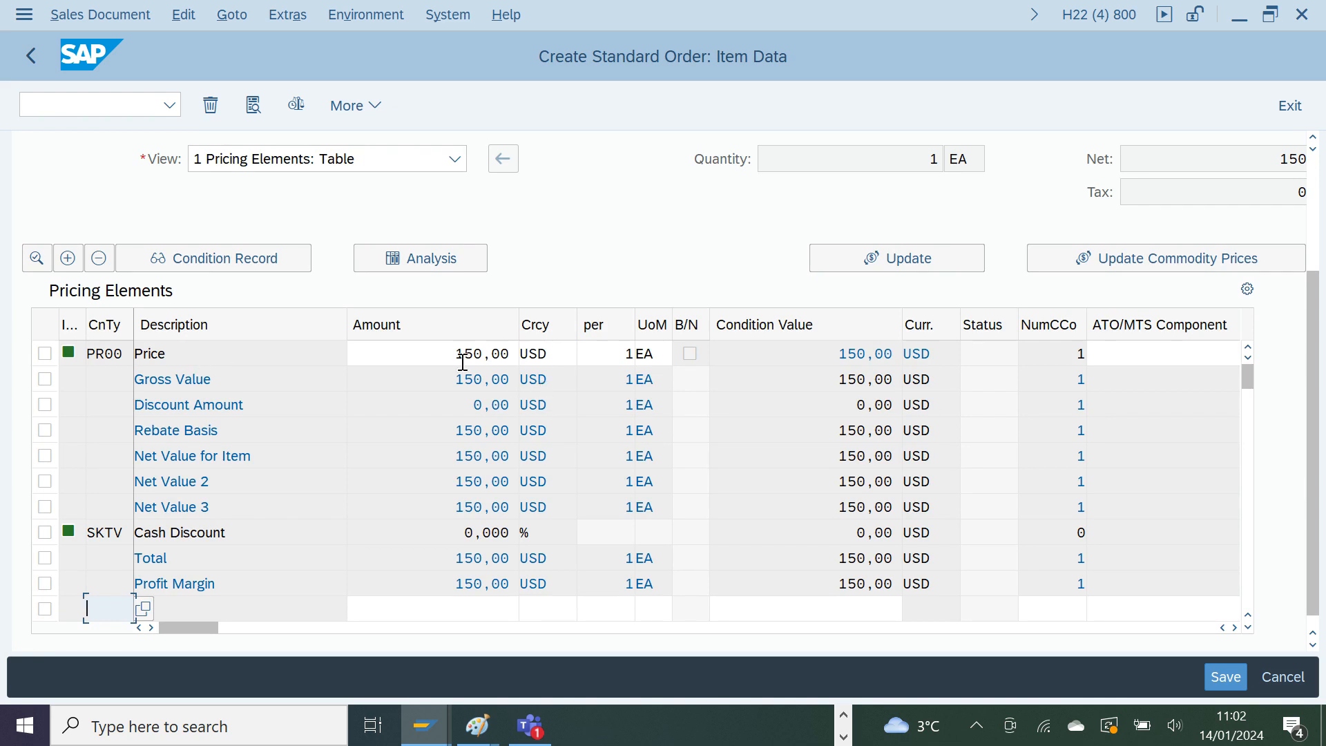
- Compare the item's pricing elements with the control data of procedure RVAA01 in the other session, and return to the order
{"action": "key", "text": "alt+Tab"}
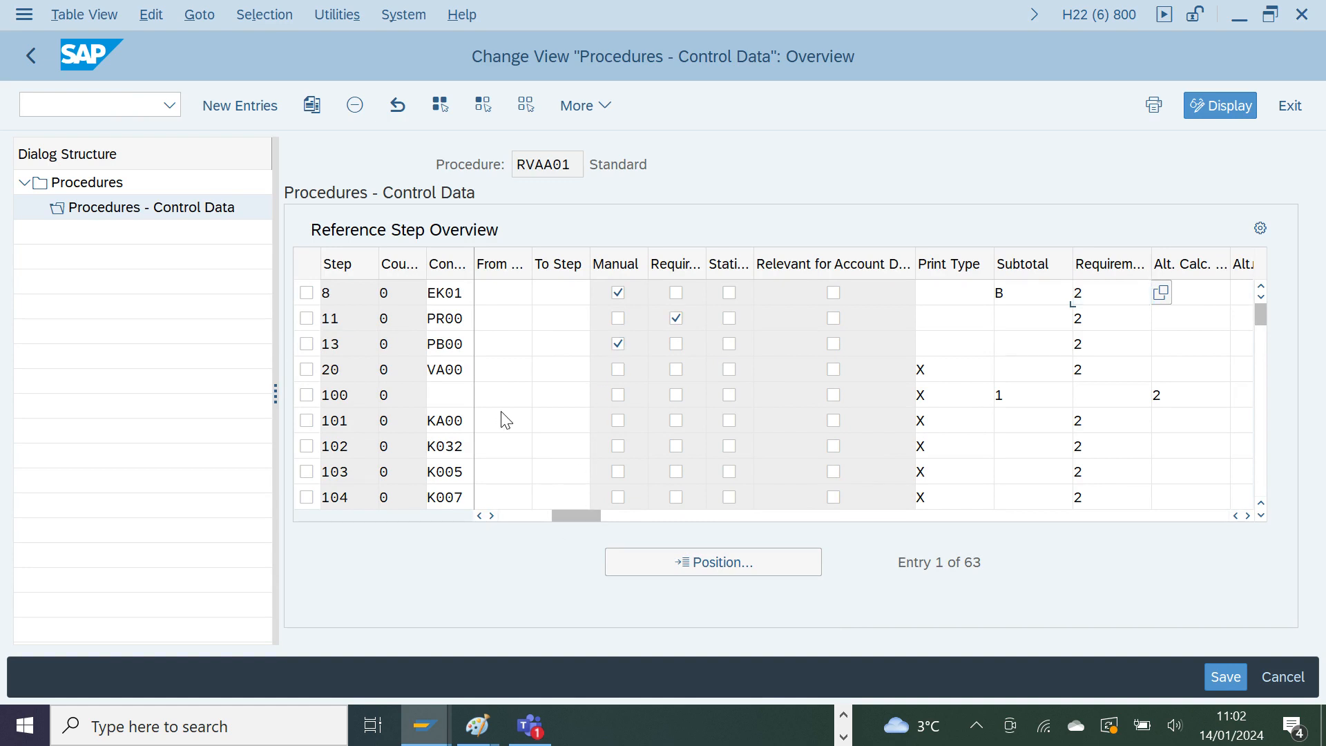
{"action": "scroll", "coordinate": [502, 412], "scroll_direction": "down", "scroll_amount": 1}
{"action": "scroll", "coordinate": [503, 411], "scroll_direction": "up", "scroll_amount": 1}
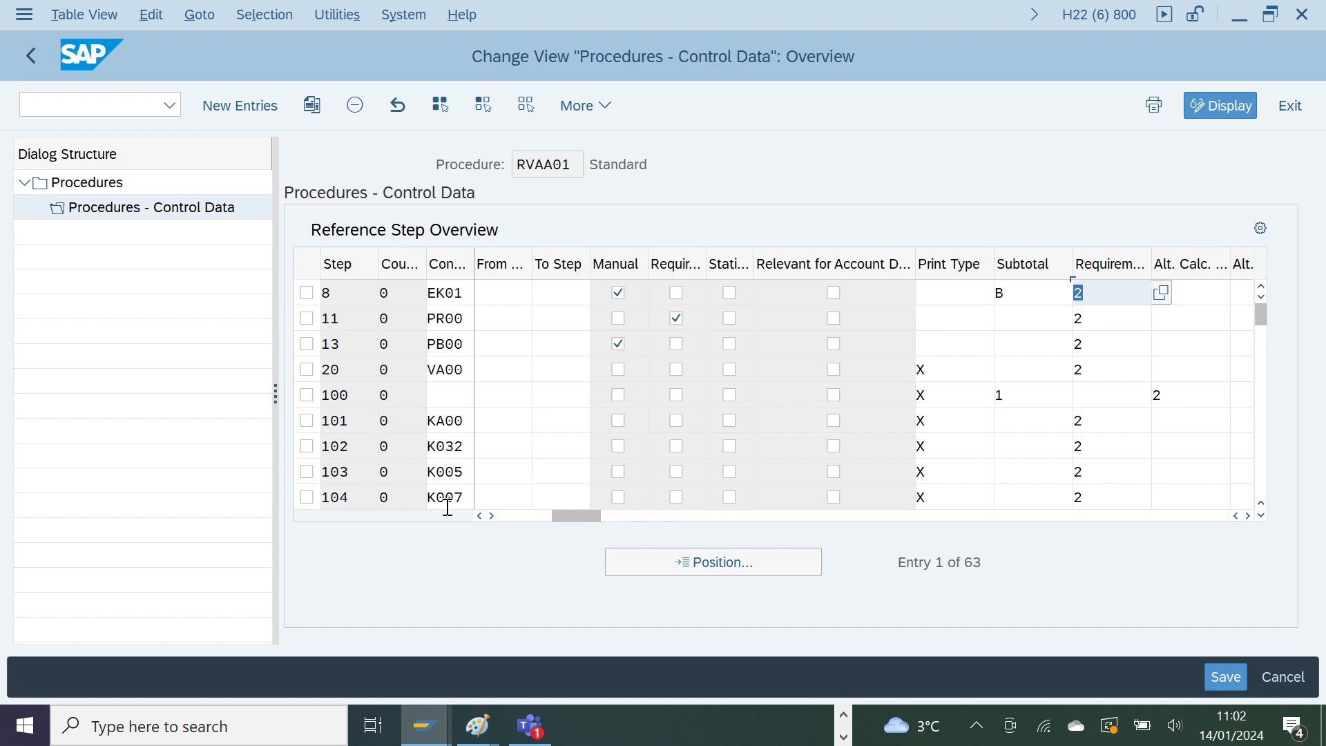
{"action": "key", "text": "alt+Tab"}
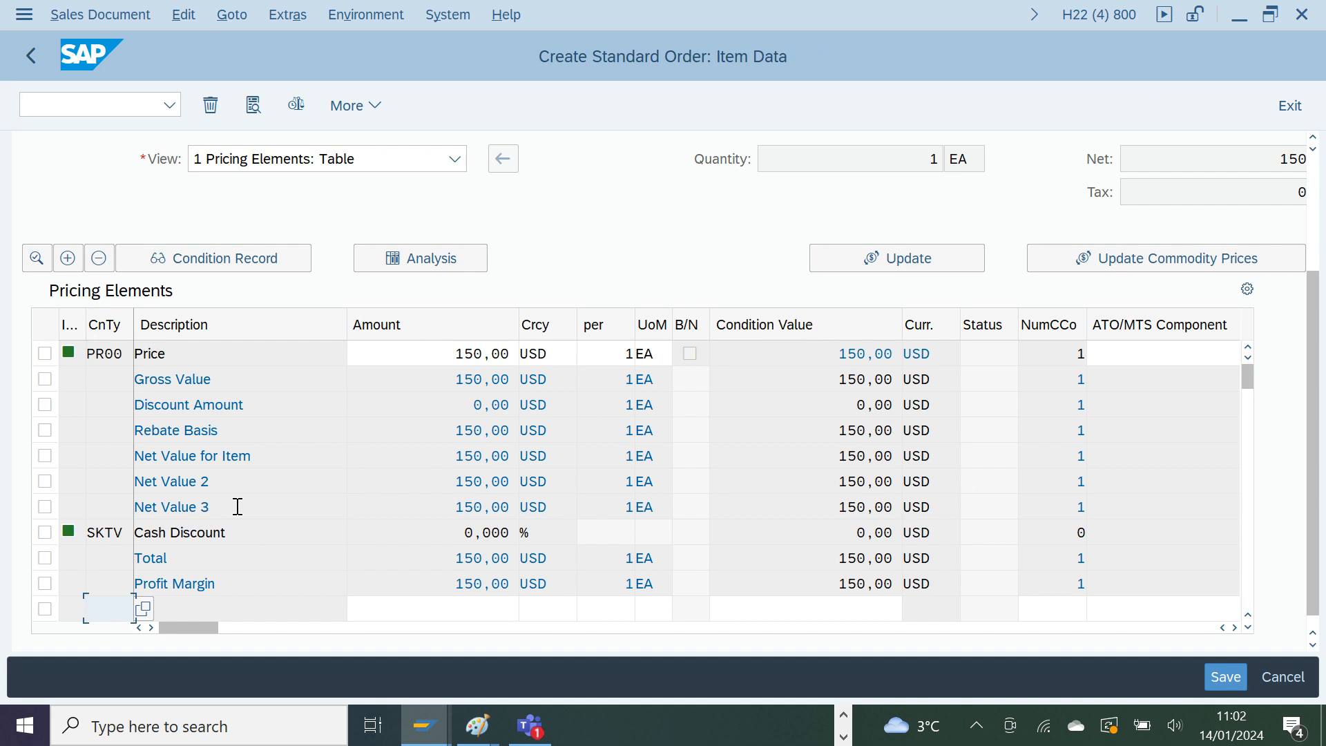
- Review the item's pricing elements and header fields, and return to the order overview
{"action": "scroll", "coordinate": [237, 507], "scroll_direction": "up", "scroll_amount": 1}
{"action": "scroll", "coordinate": [236, 506], "scroll_direction": "down", "scroll_amount": 1}
{"action": "scroll", "coordinate": [236, 505], "scroll_direction": "down", "scroll_amount": 1}
{"action": "left_click_drag", "start_coordinate": [1311, 419], "coordinate": [1310, 487]}
{"action": "scroll", "coordinate": [508, 412], "scroll_direction": "up", "scroll_amount": 1}
{"action": "scroll", "coordinate": [527, 384], "scroll_direction": "up", "scroll_amount": 1}
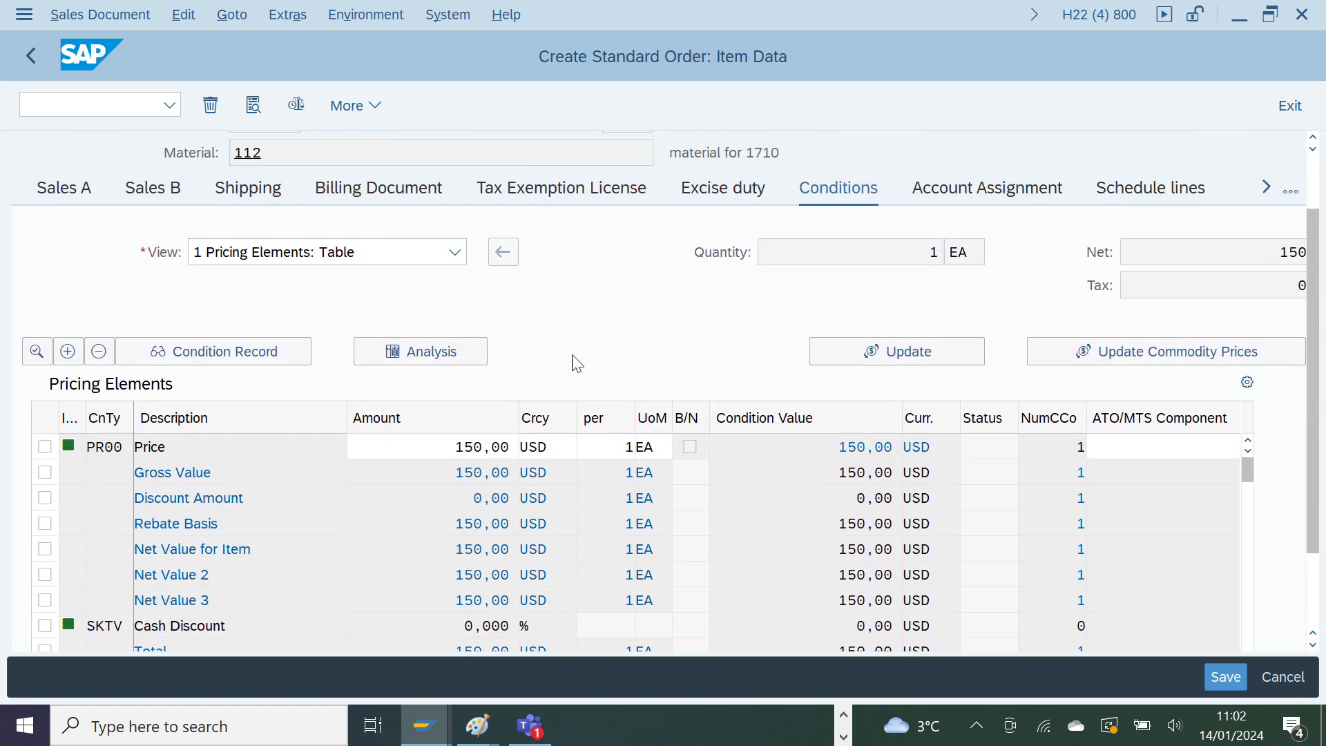
{"action": "scroll", "coordinate": [578, 345], "scroll_direction": "up", "scroll_amount": 2}
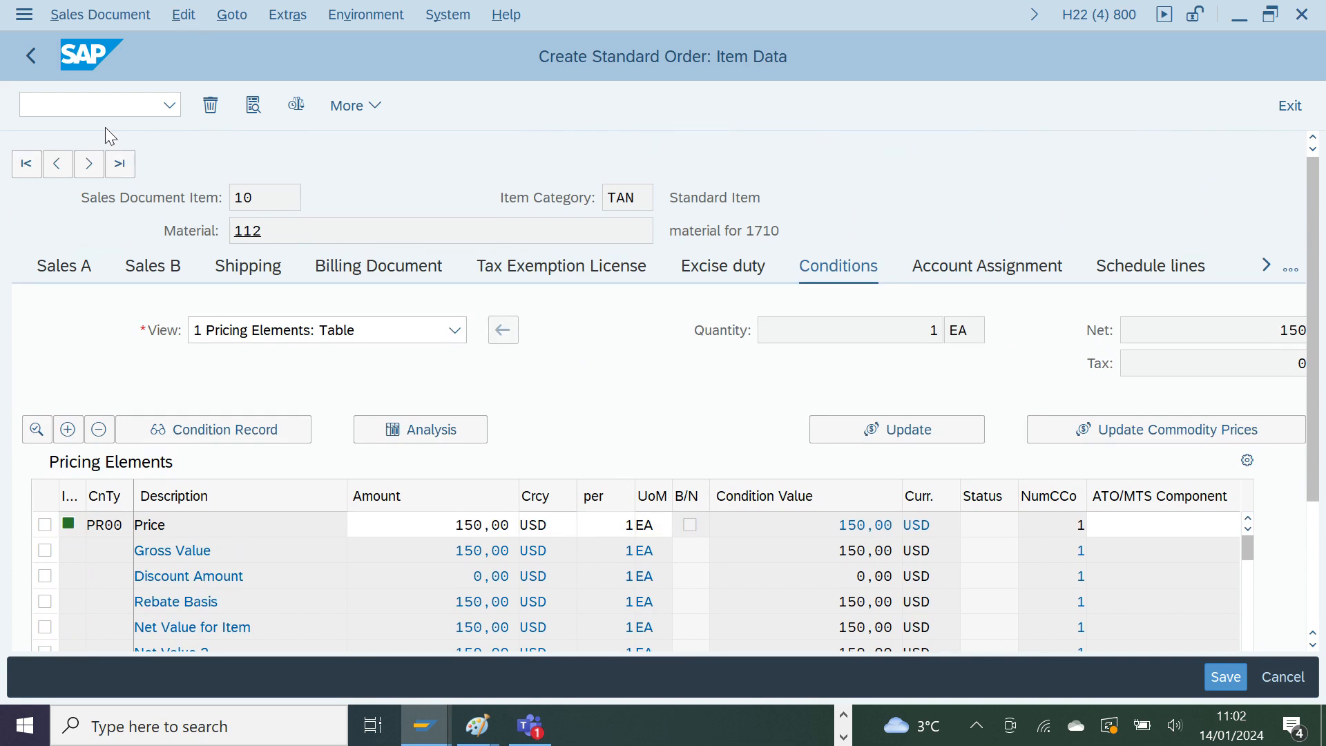
{"action": "left_click", "coordinate": [40, 57]}
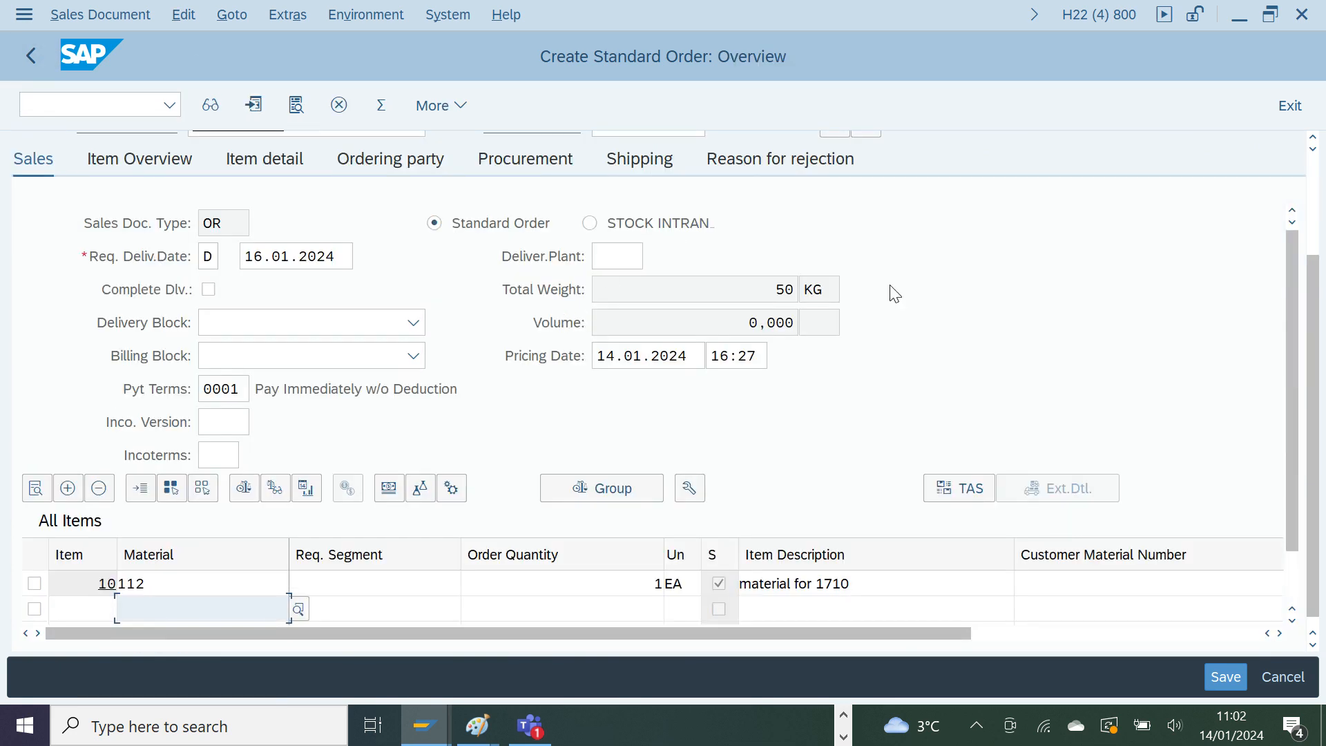
- Display the pricing conditions at header level, and reopen the item data of the material 112 item
{"action": "scroll", "coordinate": [895, 294], "scroll_direction": "up", "scroll_amount": 2}
{"action": "left_click", "coordinate": [856, 271]}
{"action": "left_click", "coordinate": [810, 266]}
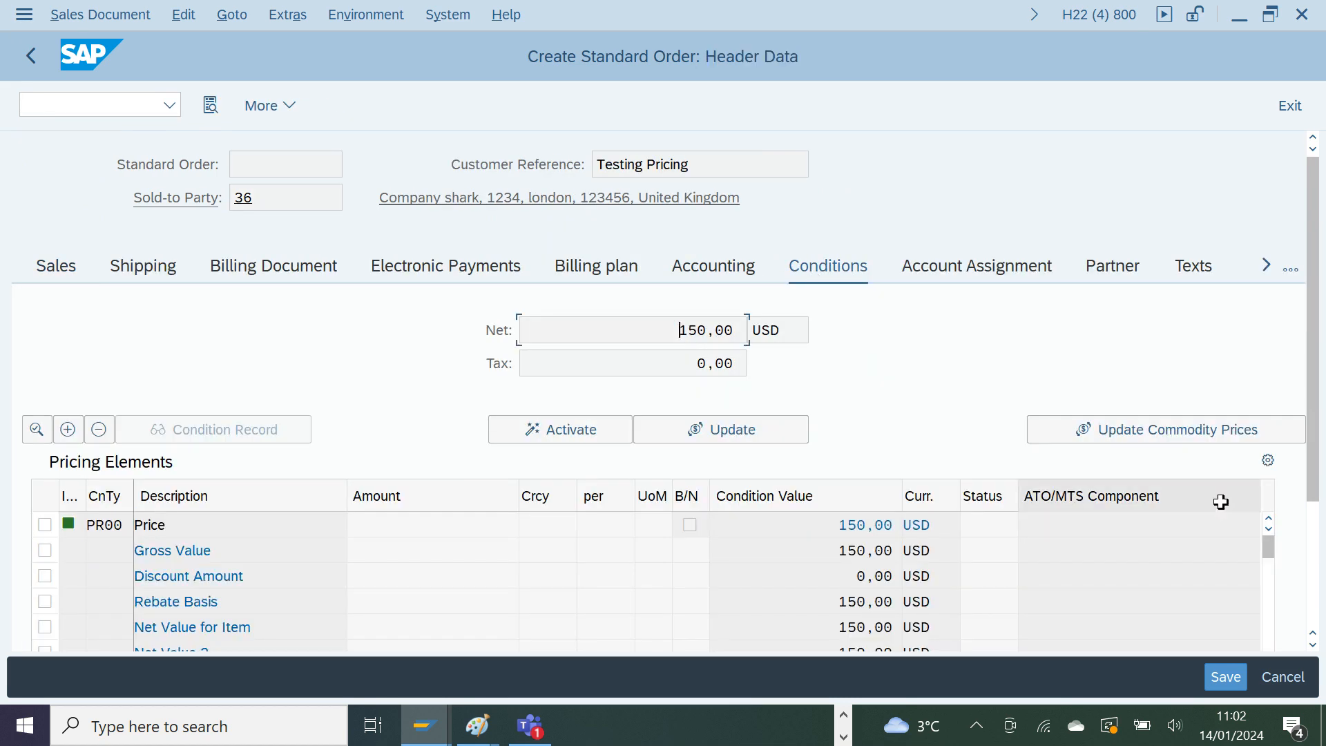
{"action": "left_click", "coordinate": [34, 54]}
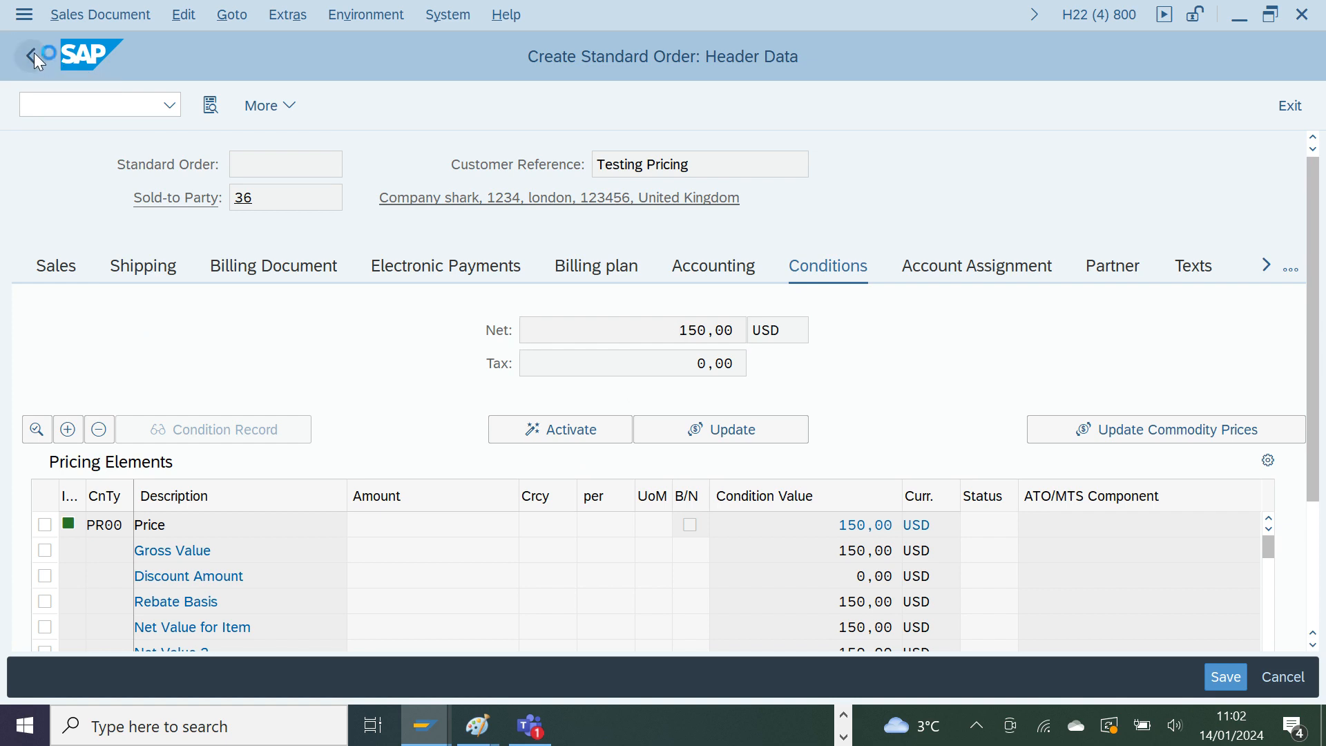
{"action": "double_click", "coordinate": [257, 586]}
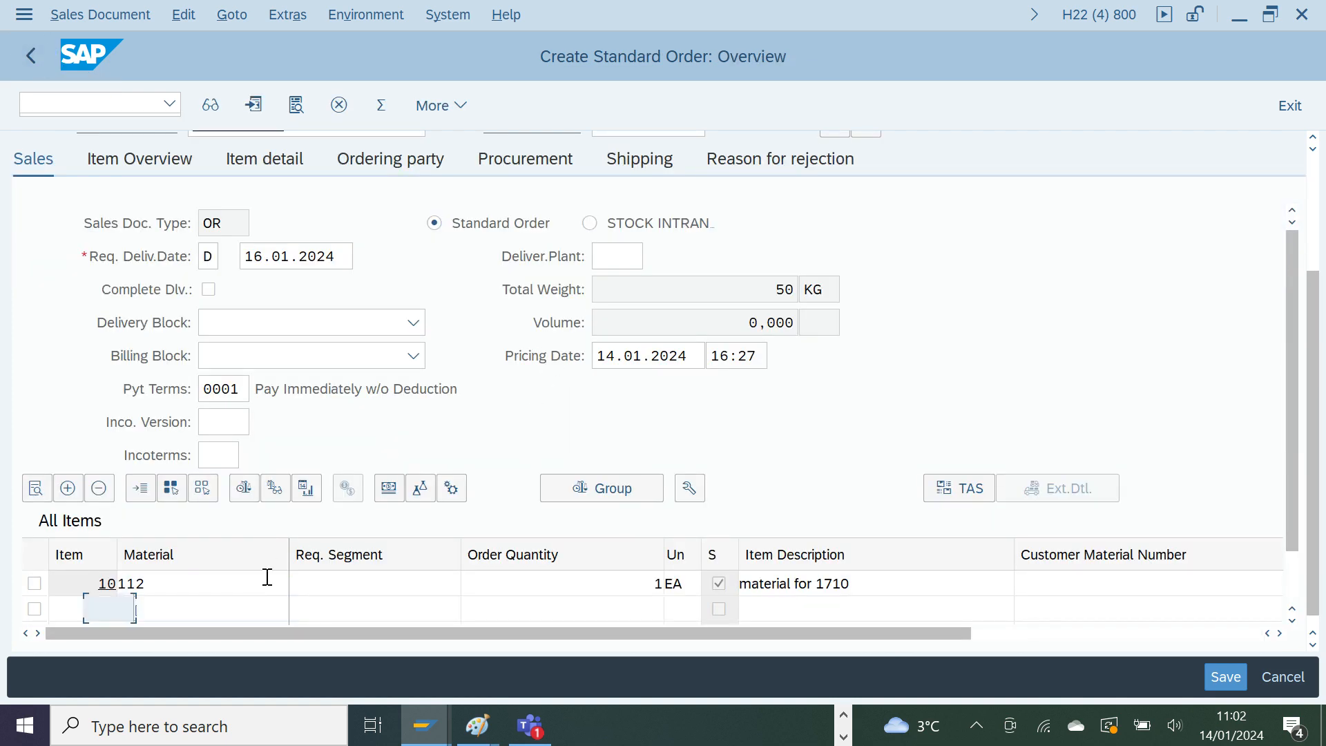
- In the other session, mark condition type KA00 in step 101 of procedure RVAA01 as required, statistical and relevant for account determination
{"action": "key", "text": "alt+Tab"}
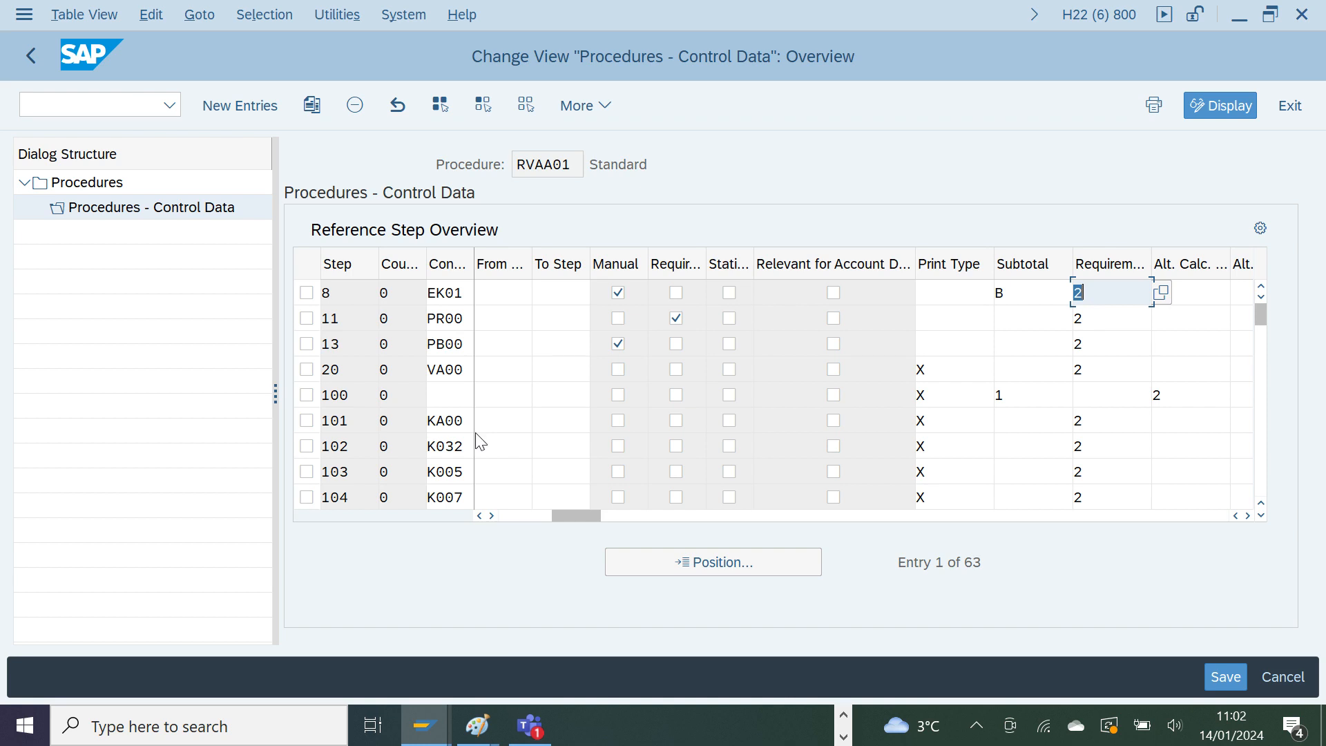
{"action": "left_click", "coordinate": [729, 421]}
{"action": "left_click", "coordinate": [681, 423]}
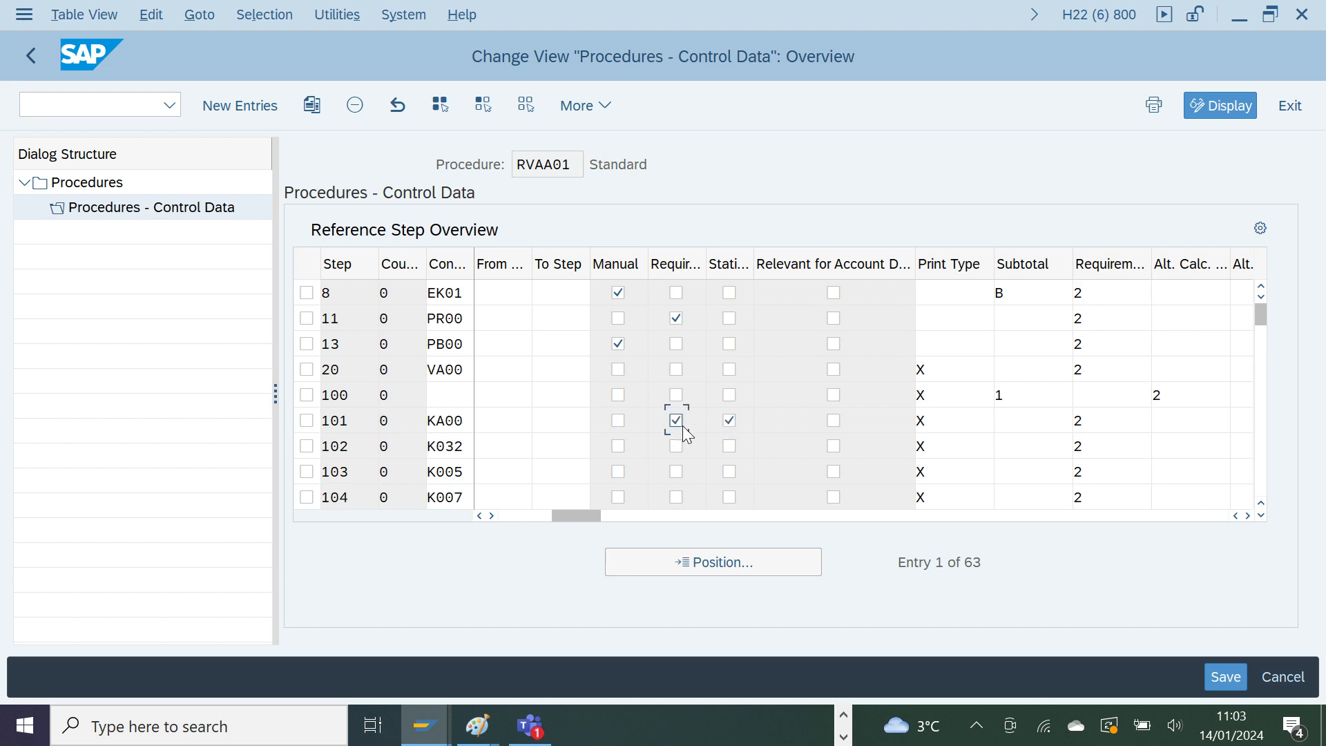
{"action": "left_click", "coordinate": [835, 422]}
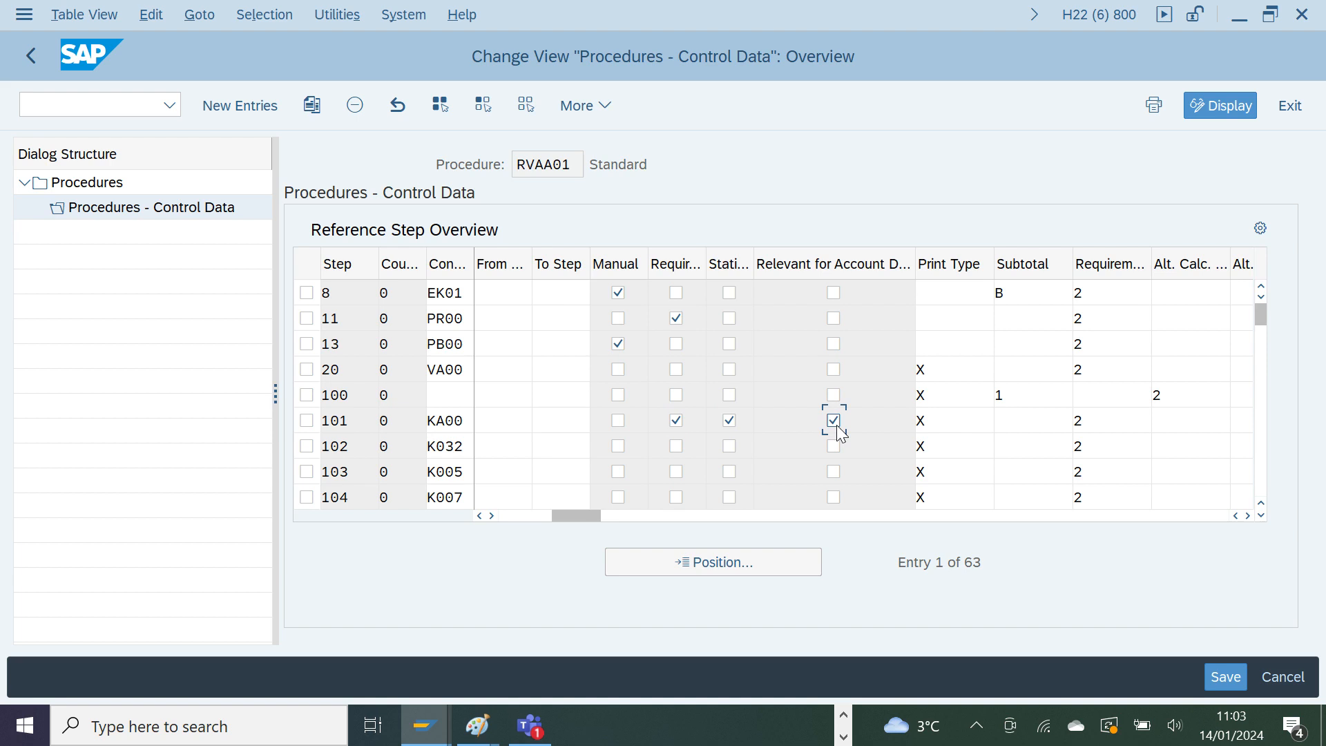
- Save the control data under the proposed customizing request and return to the procedures overview
{"action": "left_click", "coordinate": [1227, 678]}
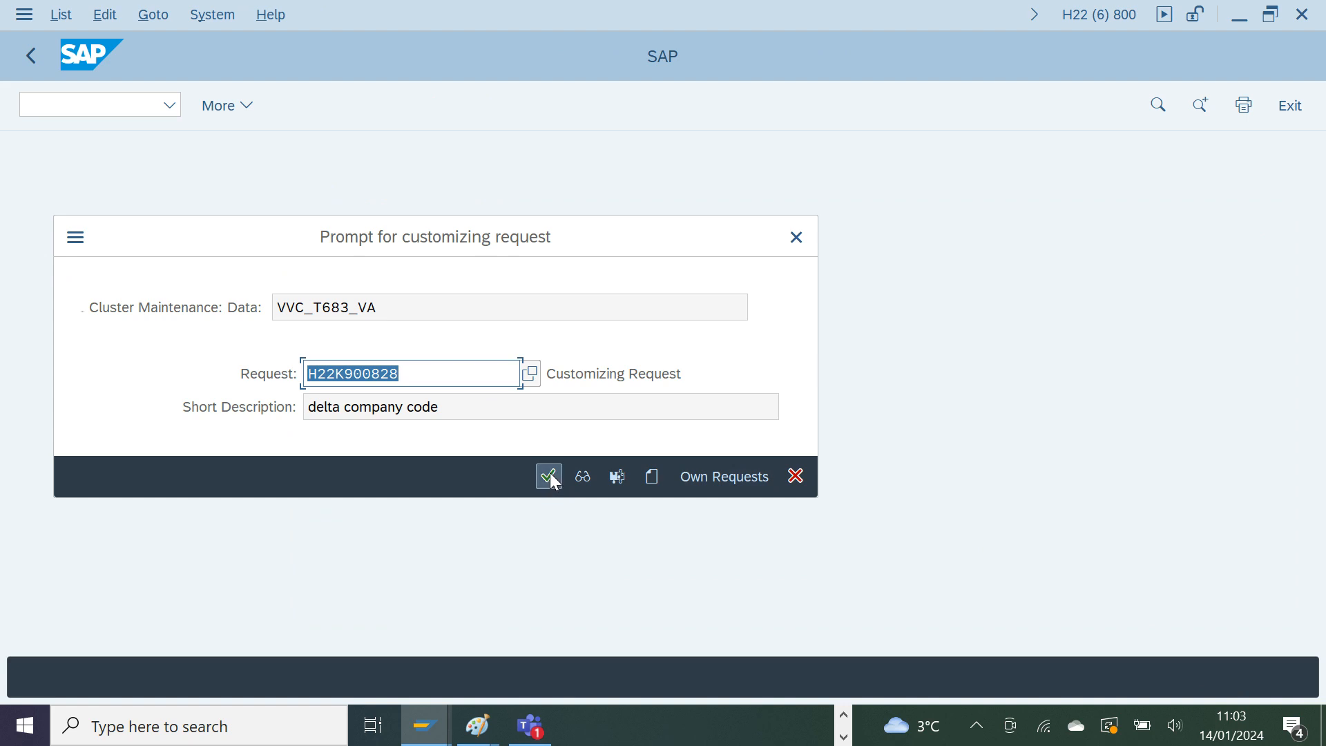
{"action": "left_click", "coordinate": [551, 476]}
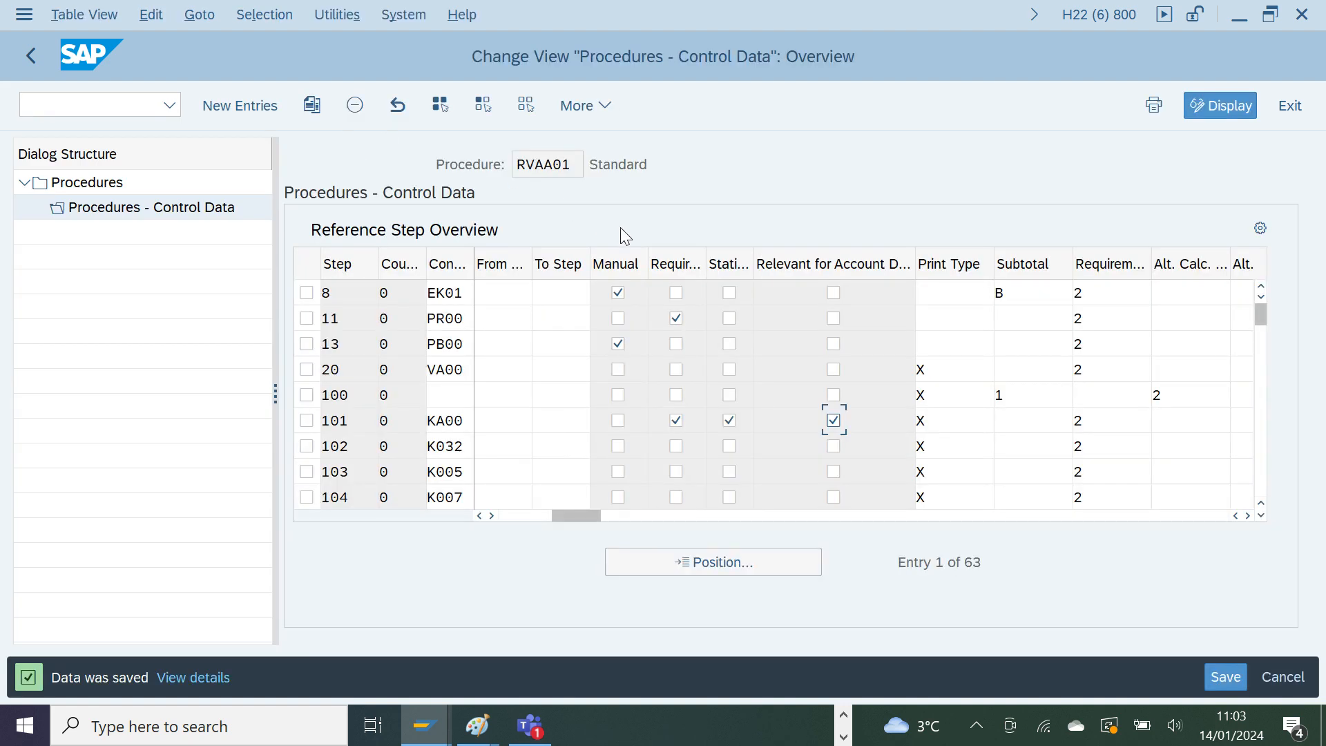
{"action": "left_click", "coordinate": [34, 55]}
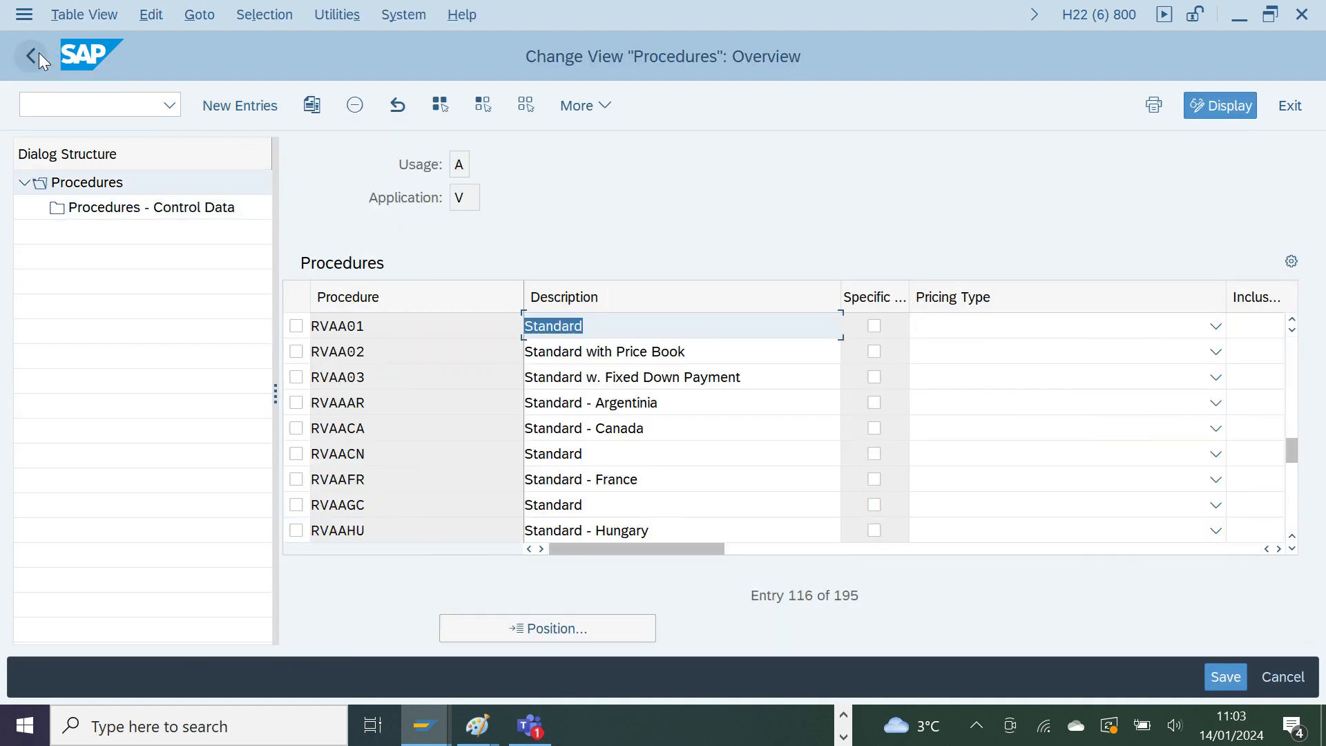
- Switch back to the sales order, check the item's pricing elements, and reopen the material 112 item's conditions from the overview
{"action": "key", "text": "alt+Tab"}
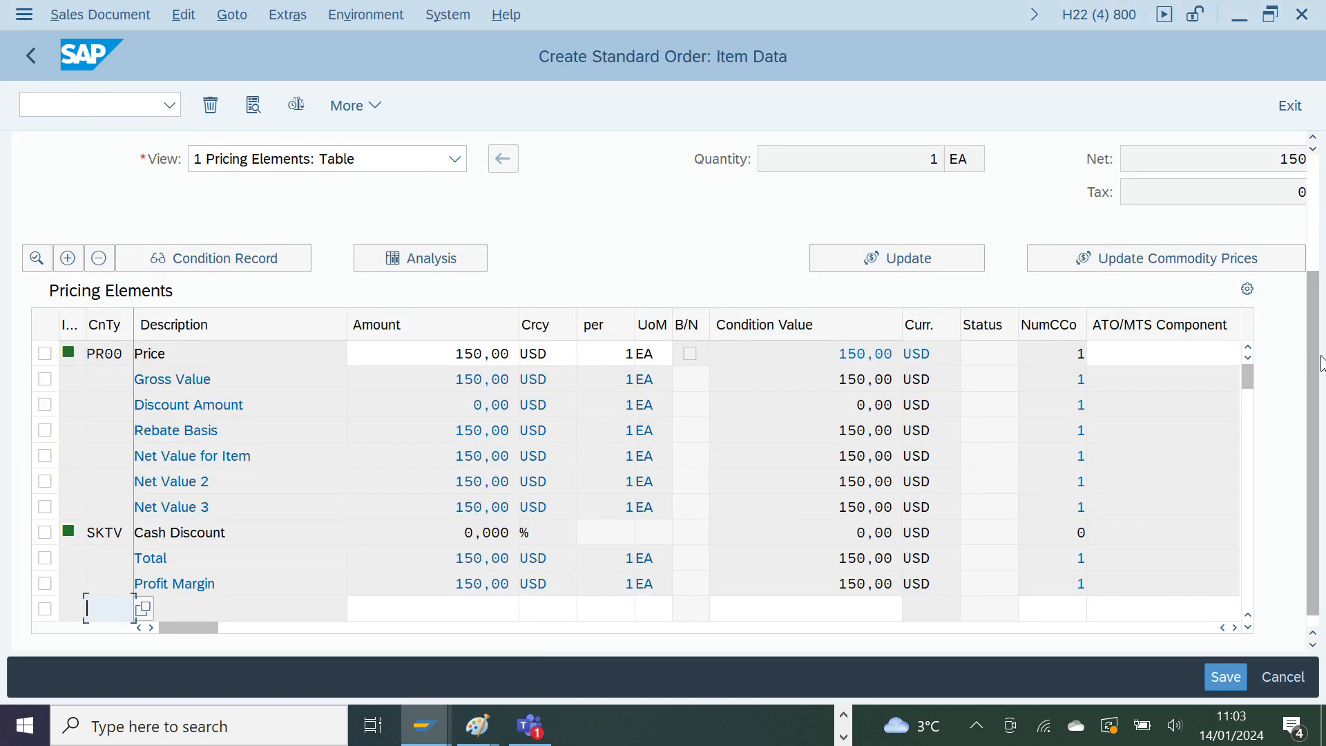
{"action": "scroll", "coordinate": [1319, 366], "scroll_direction": "down", "scroll_amount": 1}
{"action": "scroll", "coordinate": [1319, 436], "scroll_direction": "up", "scroll_amount": 3}
{"action": "scroll", "coordinate": [1319, 437], "scroll_direction": "down", "scroll_amount": 3}
{"action": "left_click", "coordinate": [36, 59]}
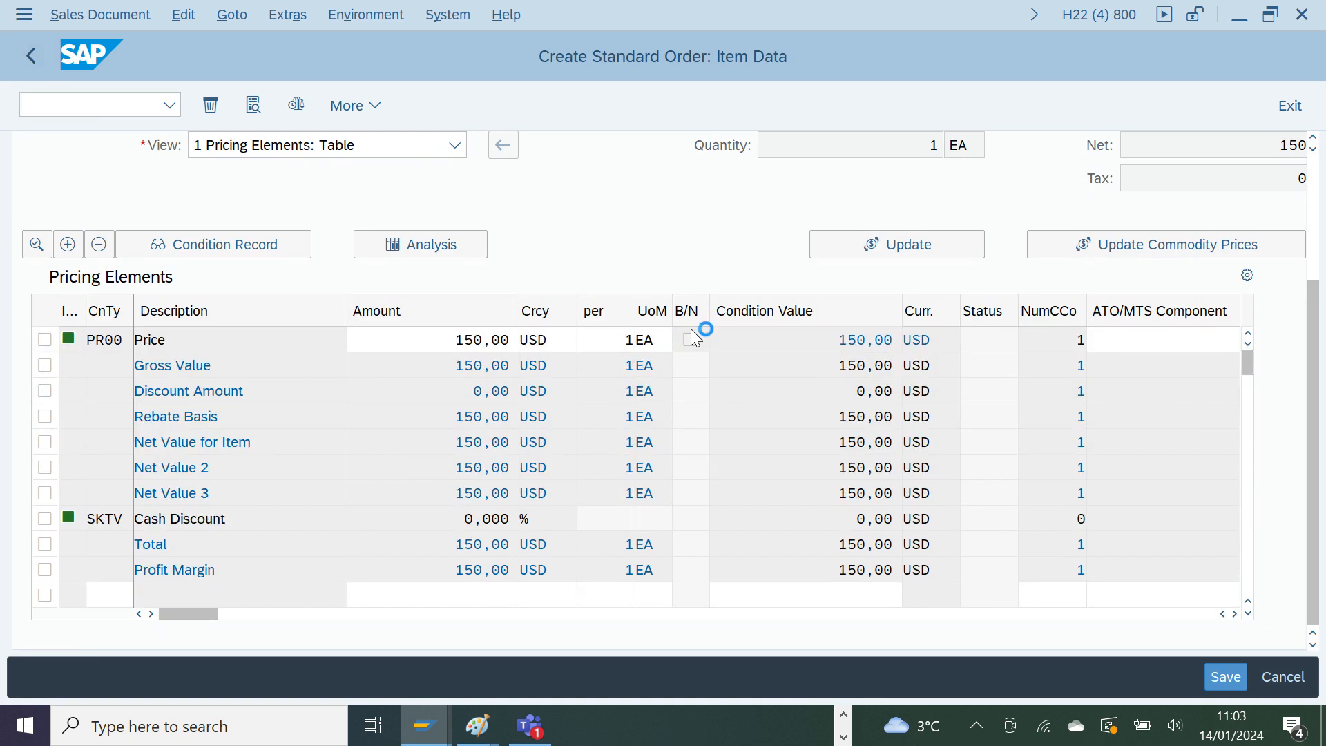
{"action": "left_click", "coordinate": [229, 587]}
{"action": "double_click", "coordinate": [228, 587]}
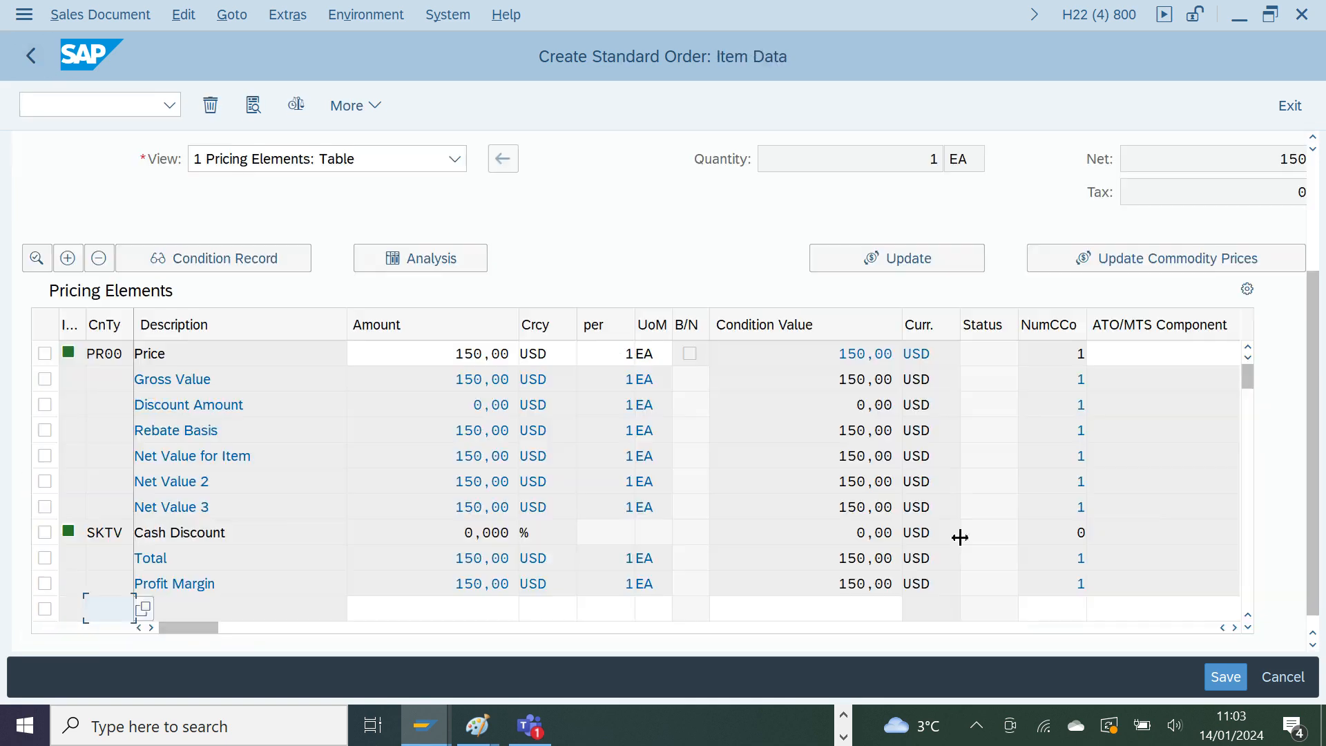
- Update the item's conditions with pricing type B, Carry out new pricing
{"action": "left_click", "coordinate": [928, 266]}
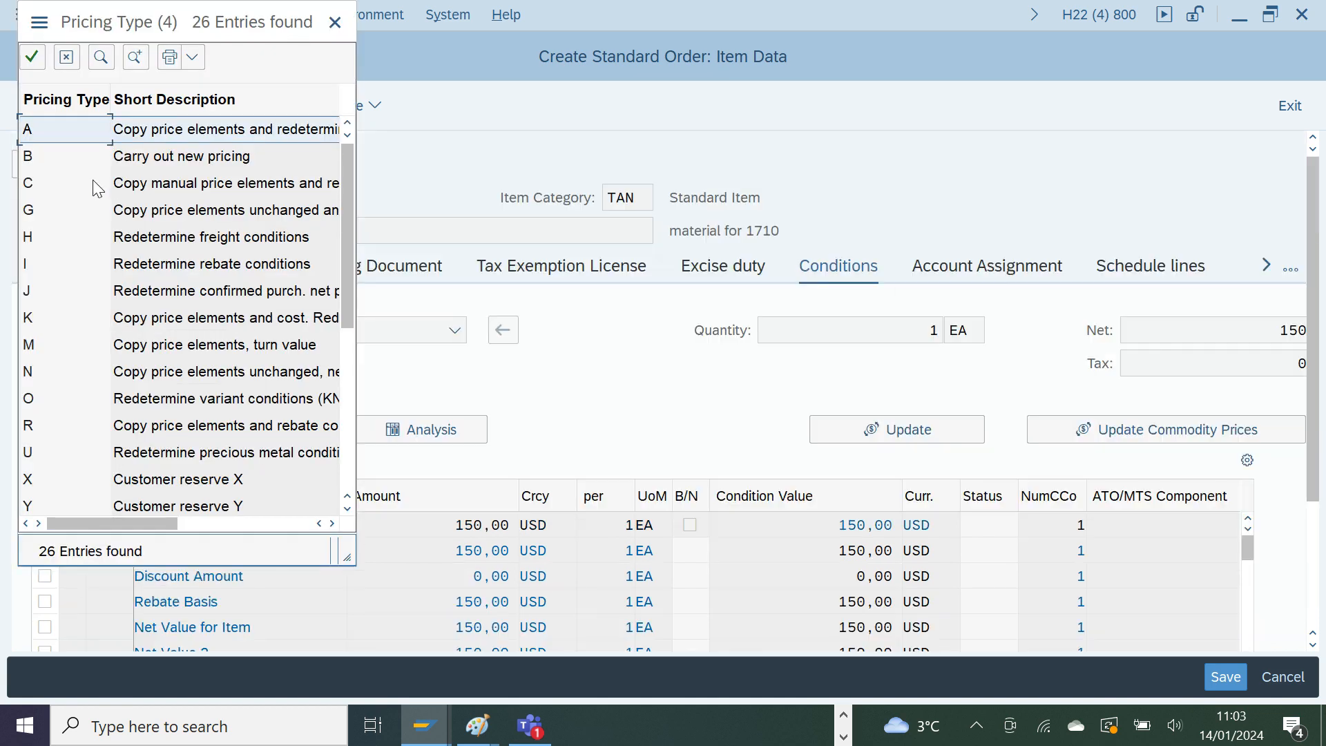
{"action": "double_click", "coordinate": [82, 160]}
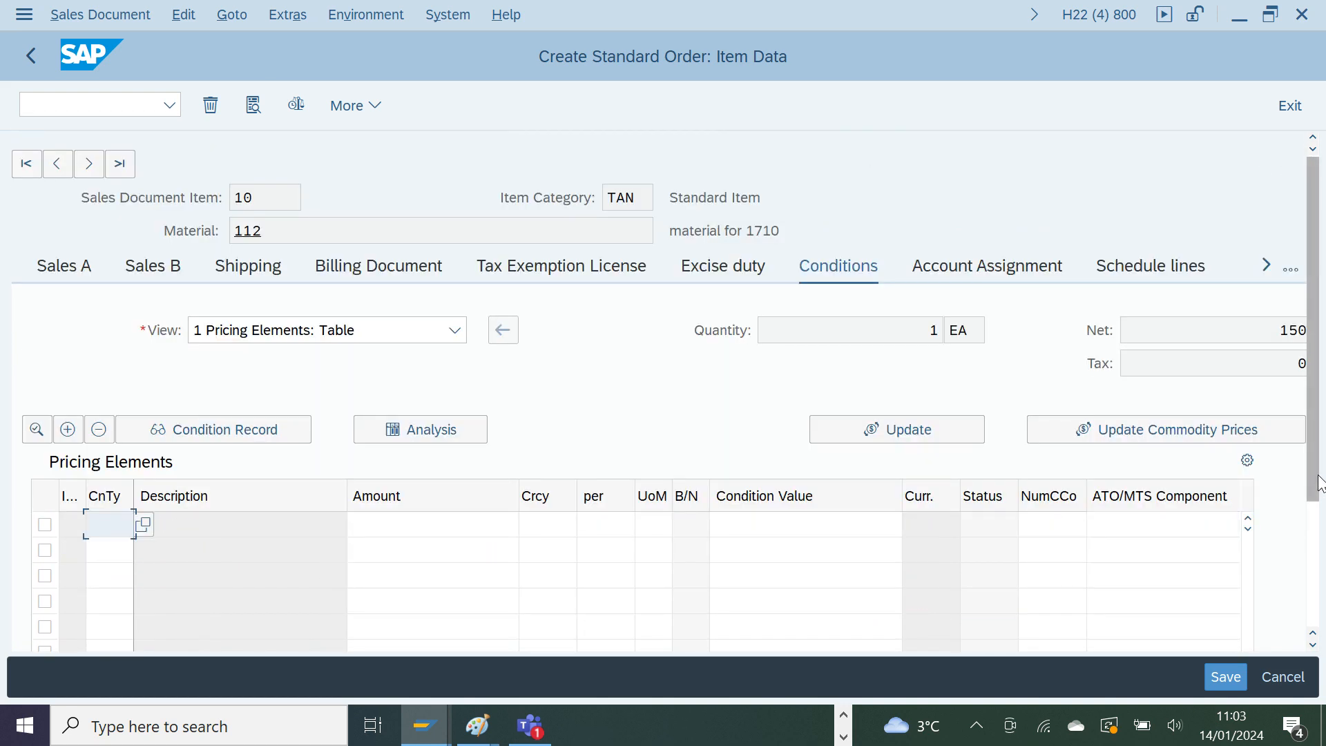
{"action": "left_click_drag", "start_coordinate": [1320, 530], "coordinate": [1319, 423]}
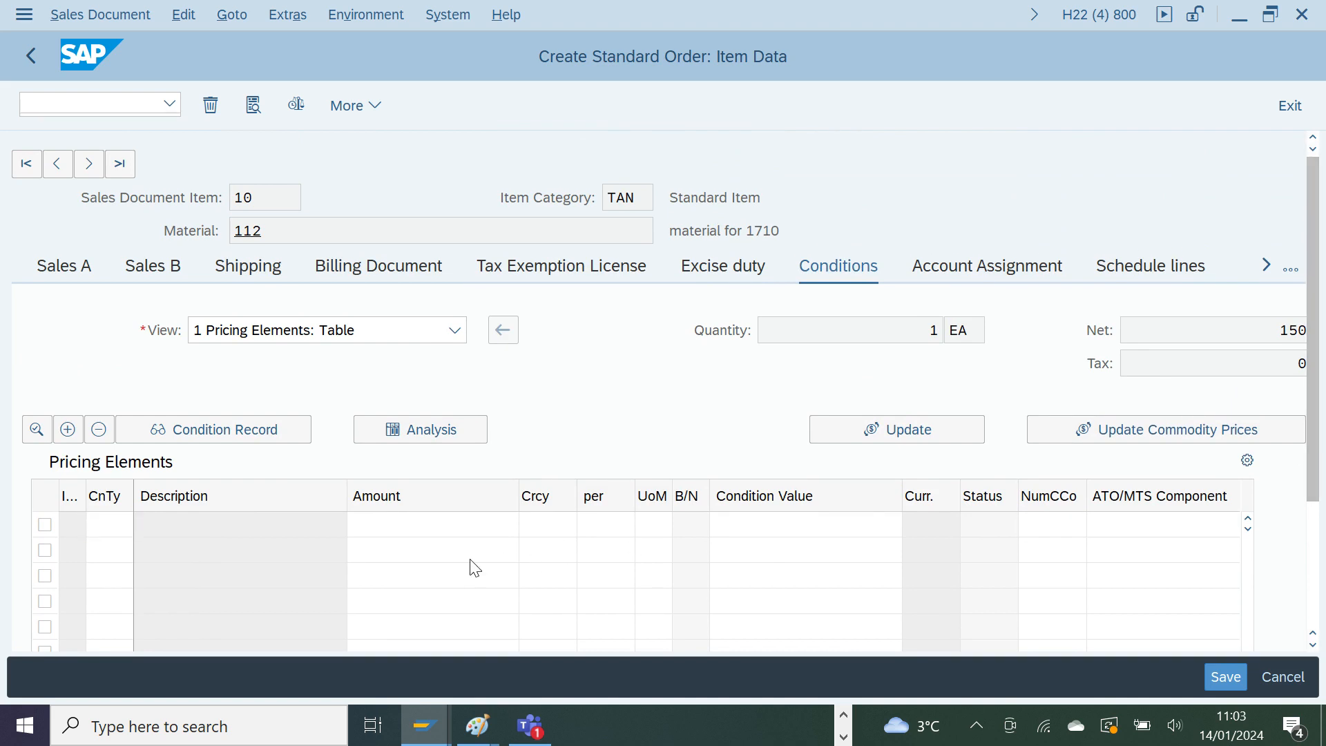
- Leave the current order without saving and start a new standard order with transaction VA01
{"action": "left_click", "coordinate": [110, 102]}
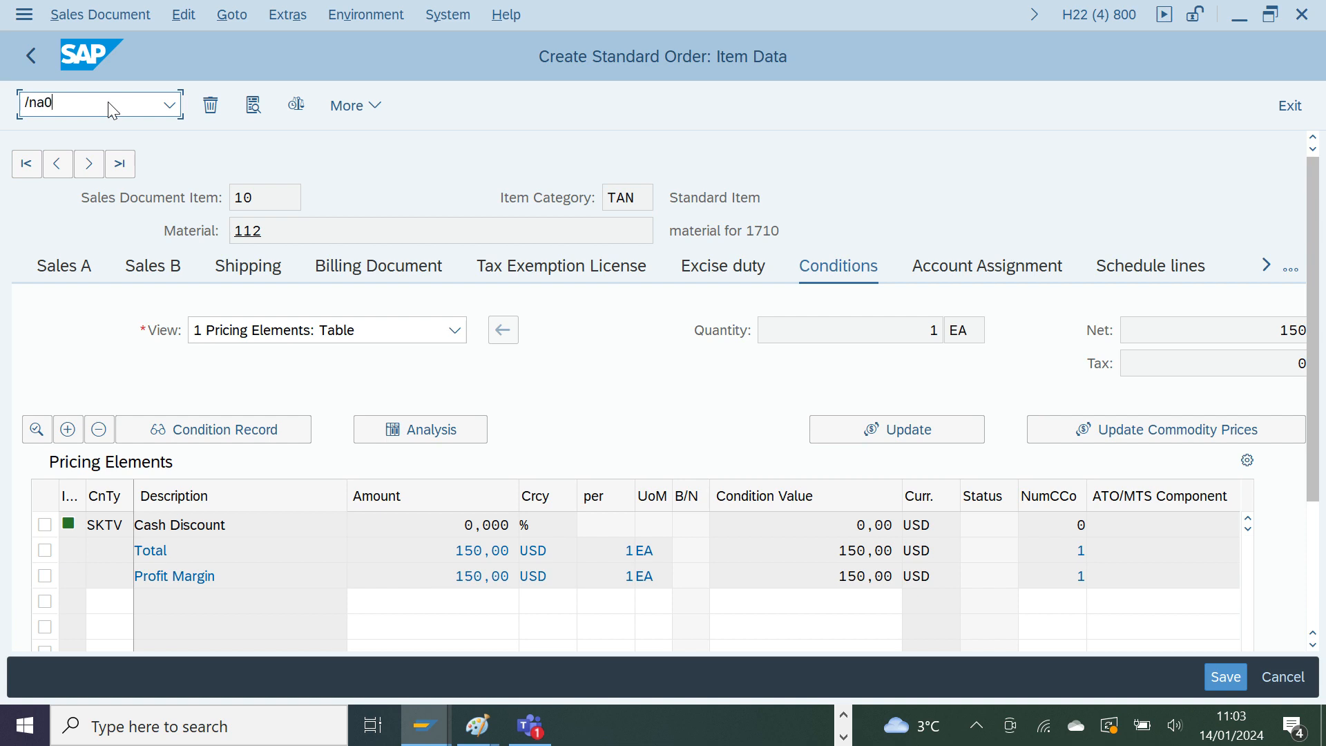
{"action": "key", "text": "Return"}
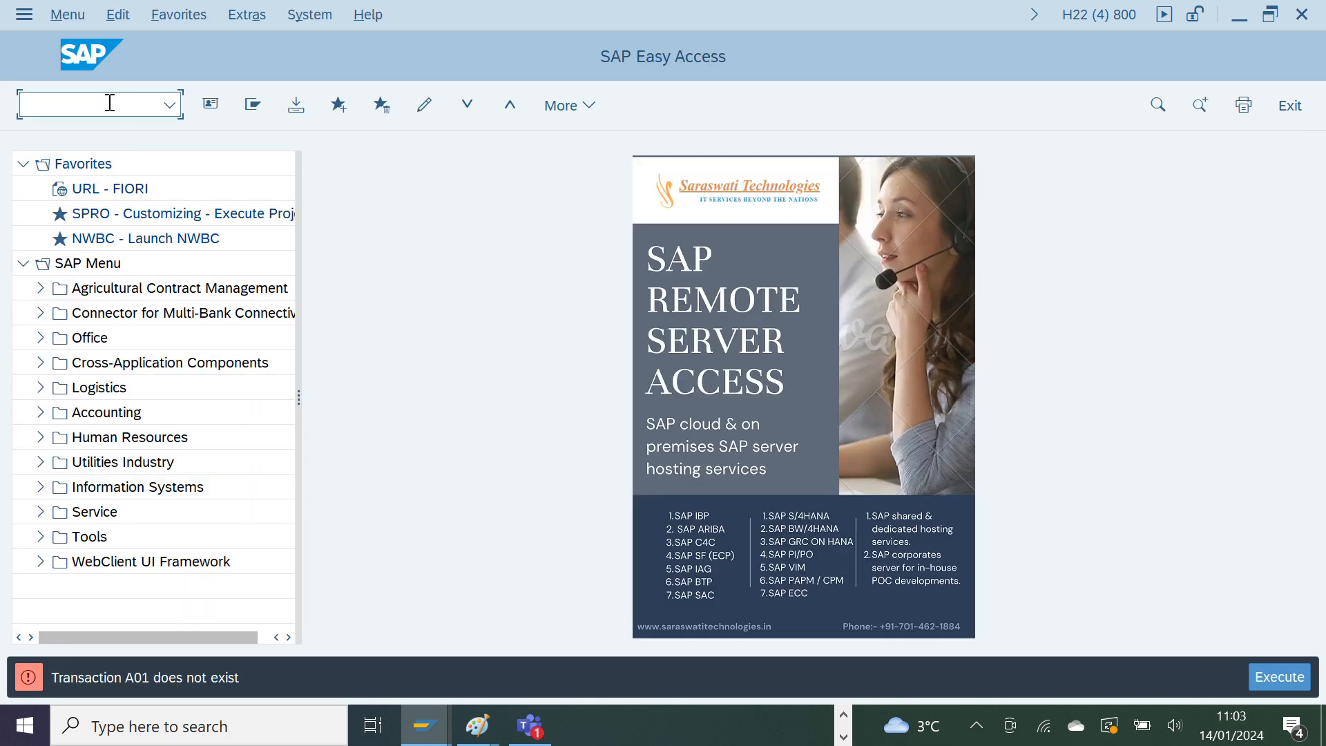
{"action": "type", "text": "/nva01"}
{"action": "key", "text": "Return"}
{"action": "key", "text": "Return"}
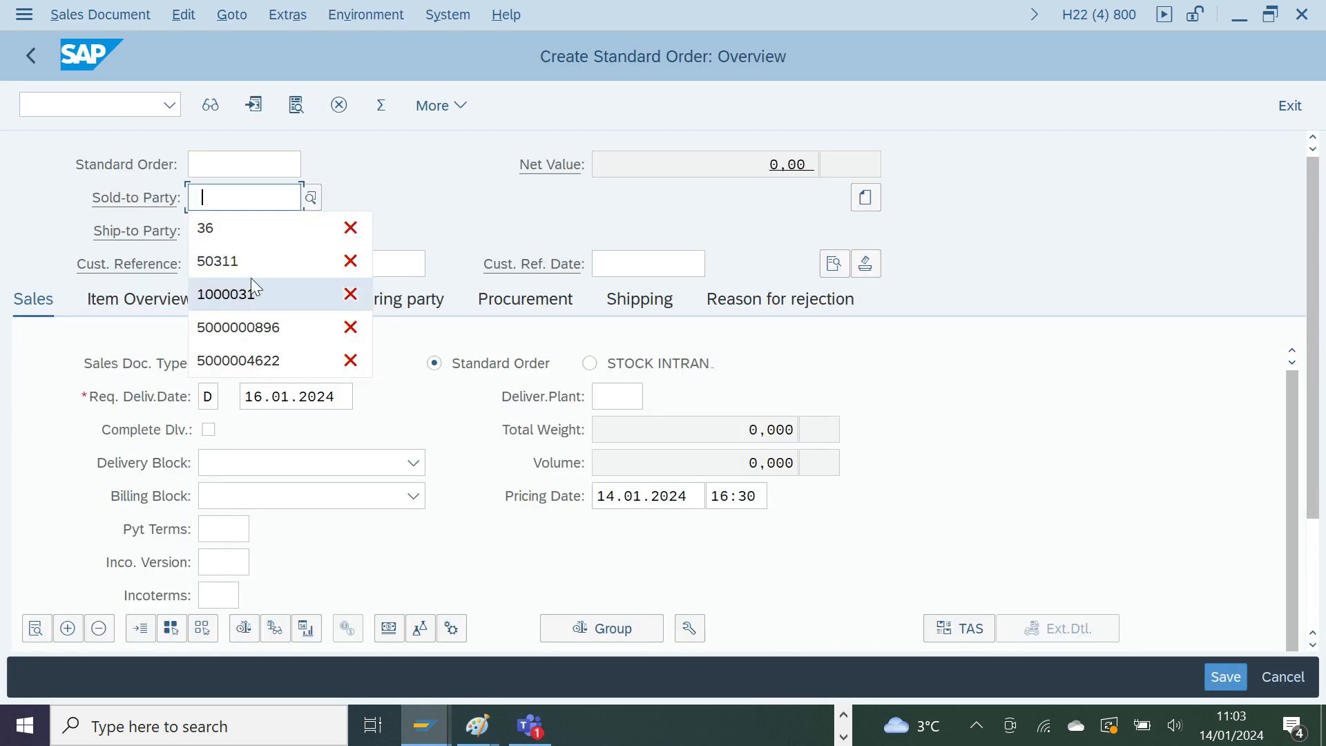
- Enter the sold-to and ship-to party numbers of the previous order, with Testing Pricing as the customer reference
{"action": "left_click", "coordinate": [213, 229]}
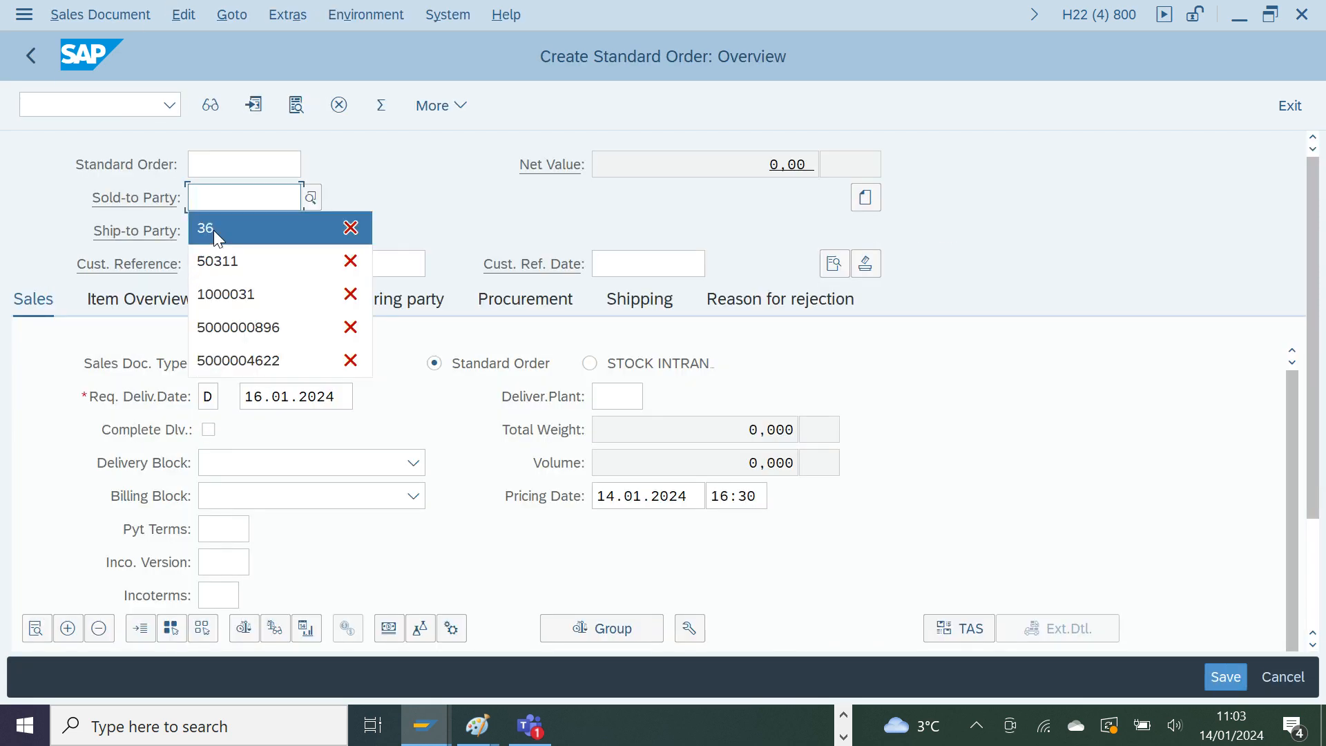
{"action": "key", "text": "Tab"}
{"action": "left_click", "coordinate": [213, 258]}
{"action": "key", "text": "Tab"}
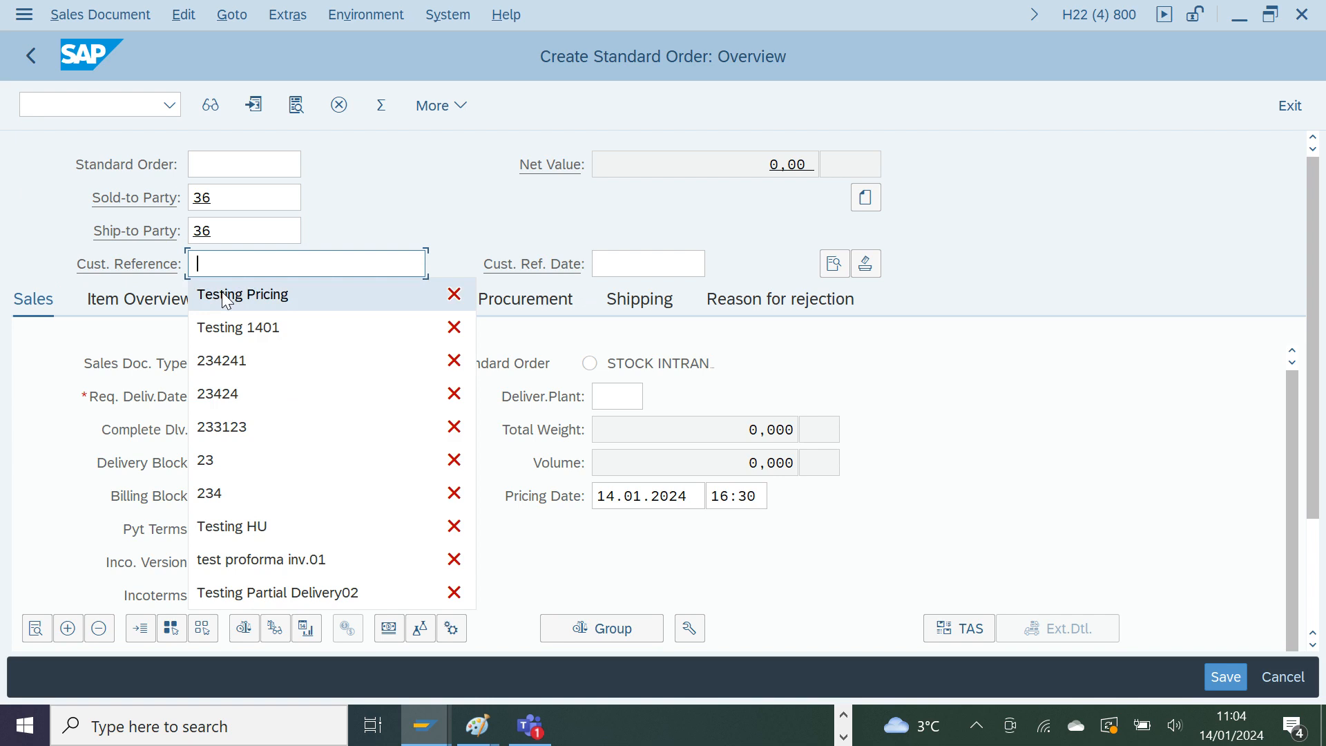
{"action": "left_click", "coordinate": [221, 291]}
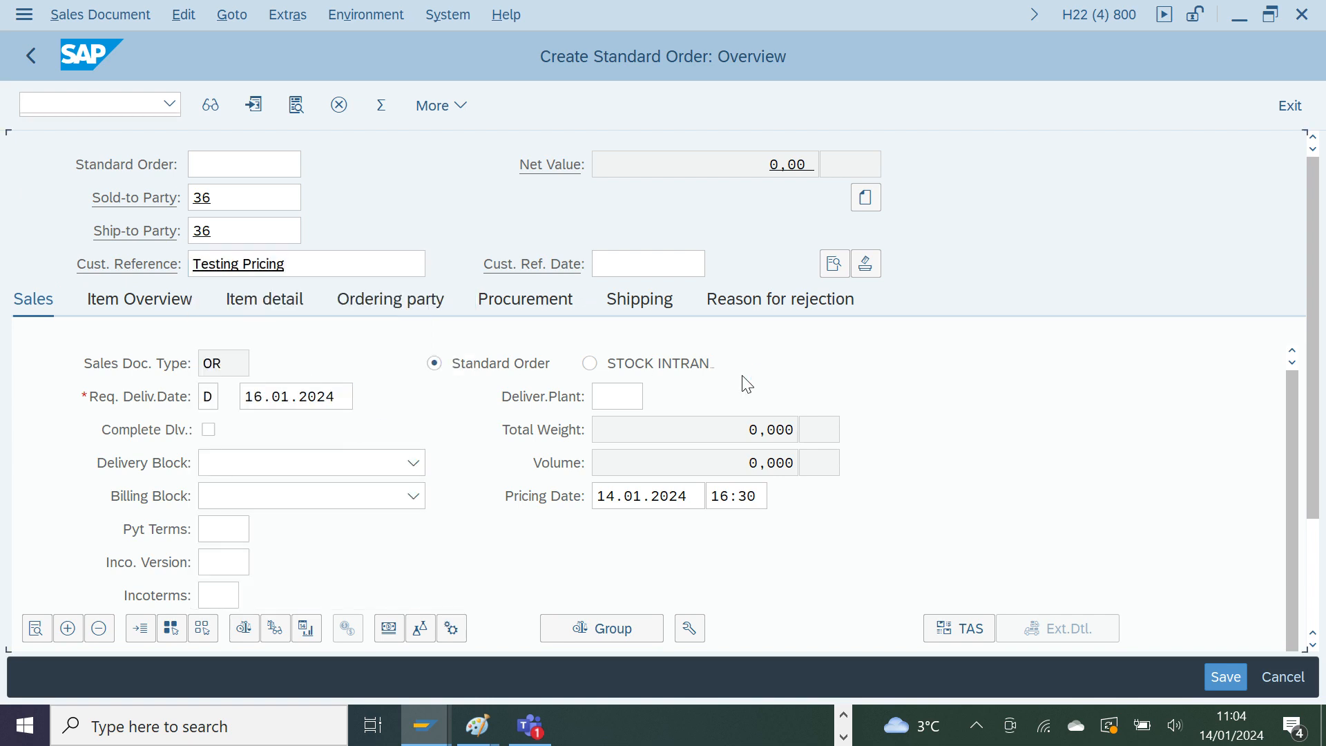
{"action": "key", "text": "Return"}
- Set the order's payment terms to 0001
{"action": "left_click", "coordinate": [227, 528]}
{"action": "left_click", "coordinate": [232, 561]}
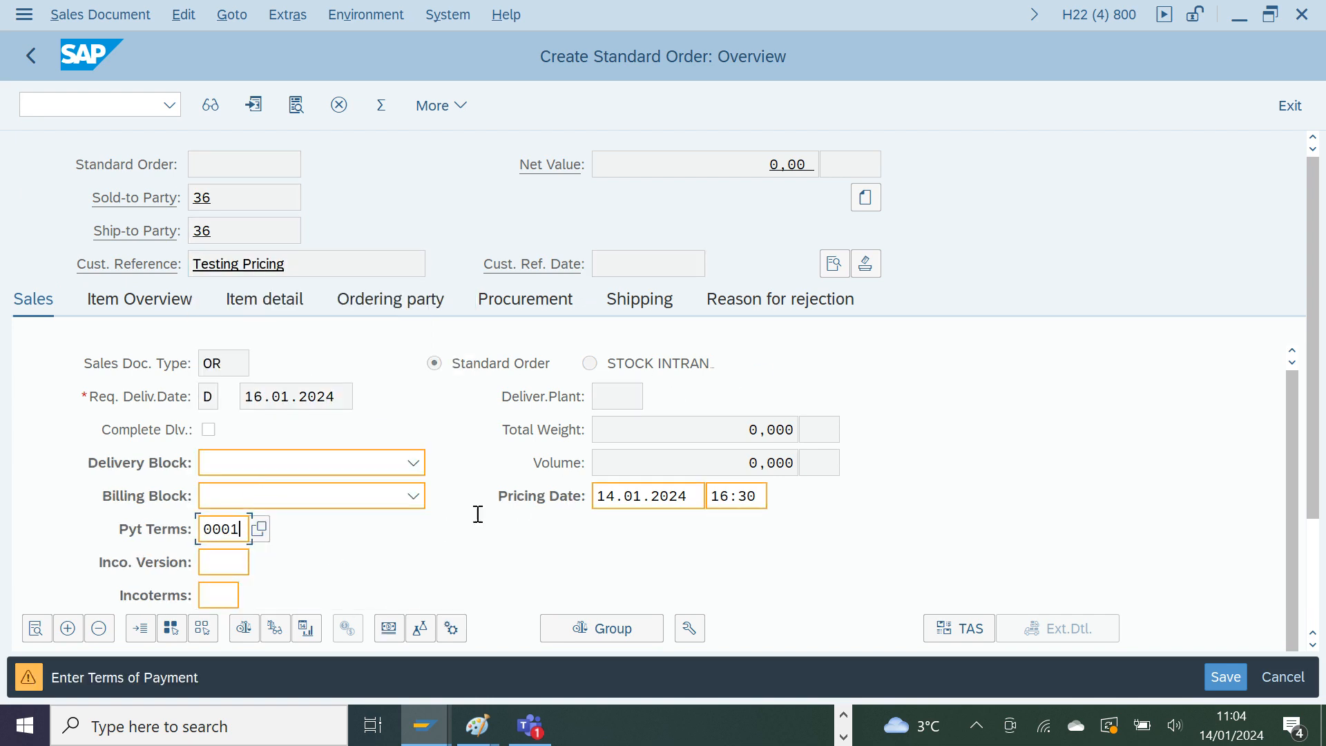
{"action": "key", "text": "Return"}
- Add an order item for material 112 with quantity 1 and acknowledge the purchase requisition message
{"action": "scroll", "coordinate": [304, 545], "scroll_direction": "down", "scroll_amount": 2}
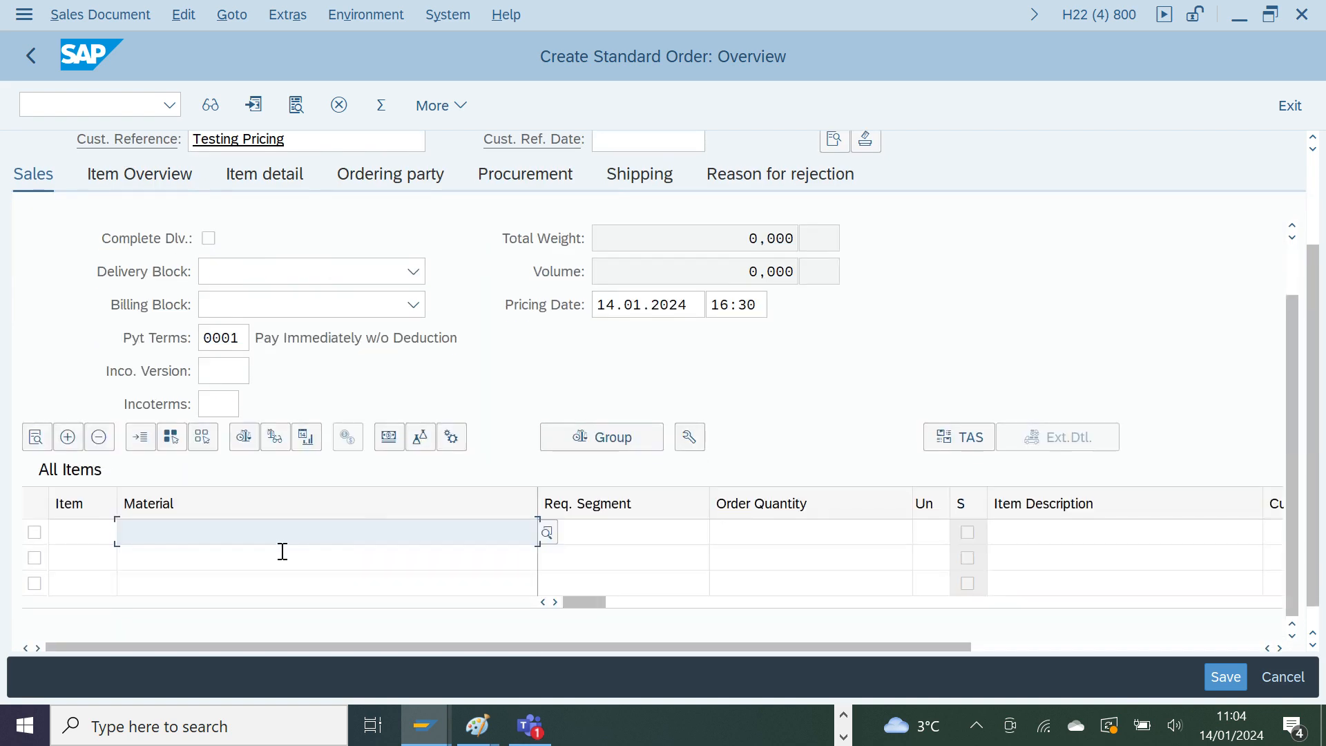
{"action": "left_click", "coordinate": [216, 534]}
{"action": "left_click", "coordinate": [183, 367]}
{"action": "left_click", "coordinate": [815, 530]}
{"action": "type", "text": "1"}
{"action": "key", "text": "Return"}
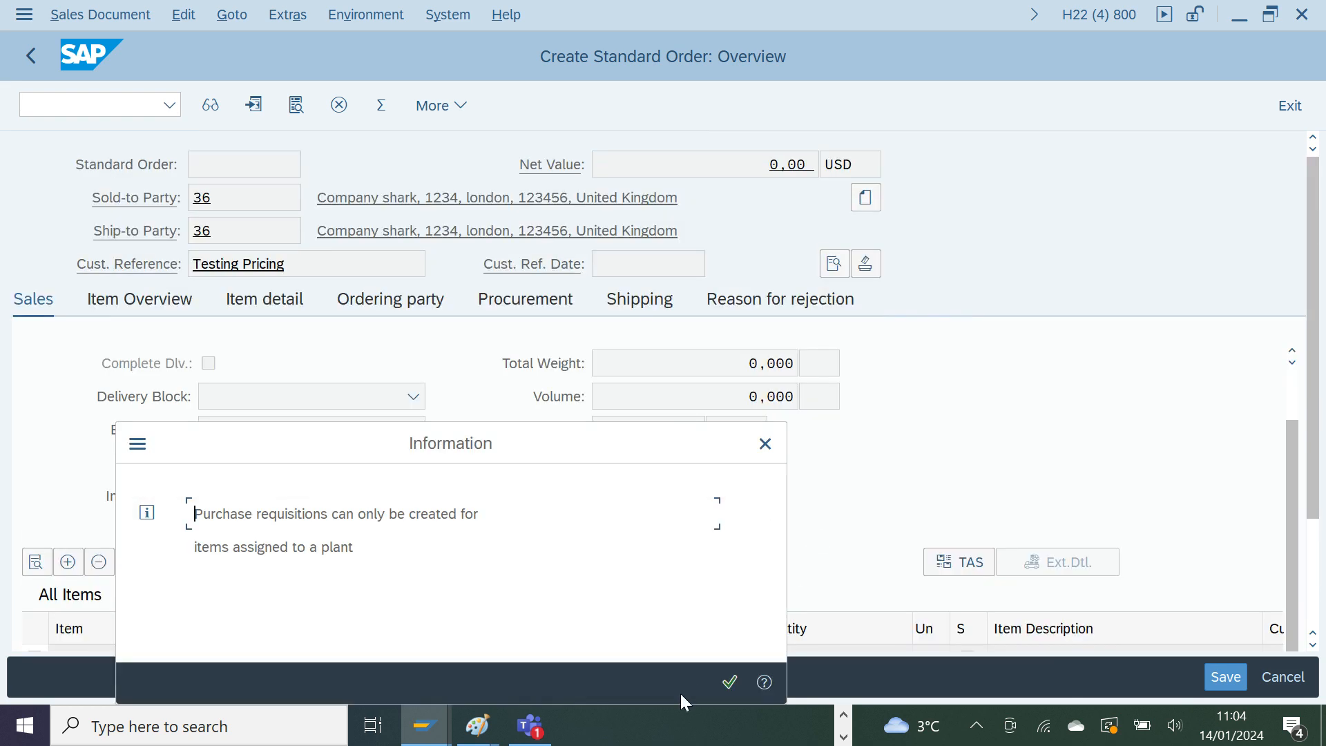
{"action": "left_click", "coordinate": [730, 682]}
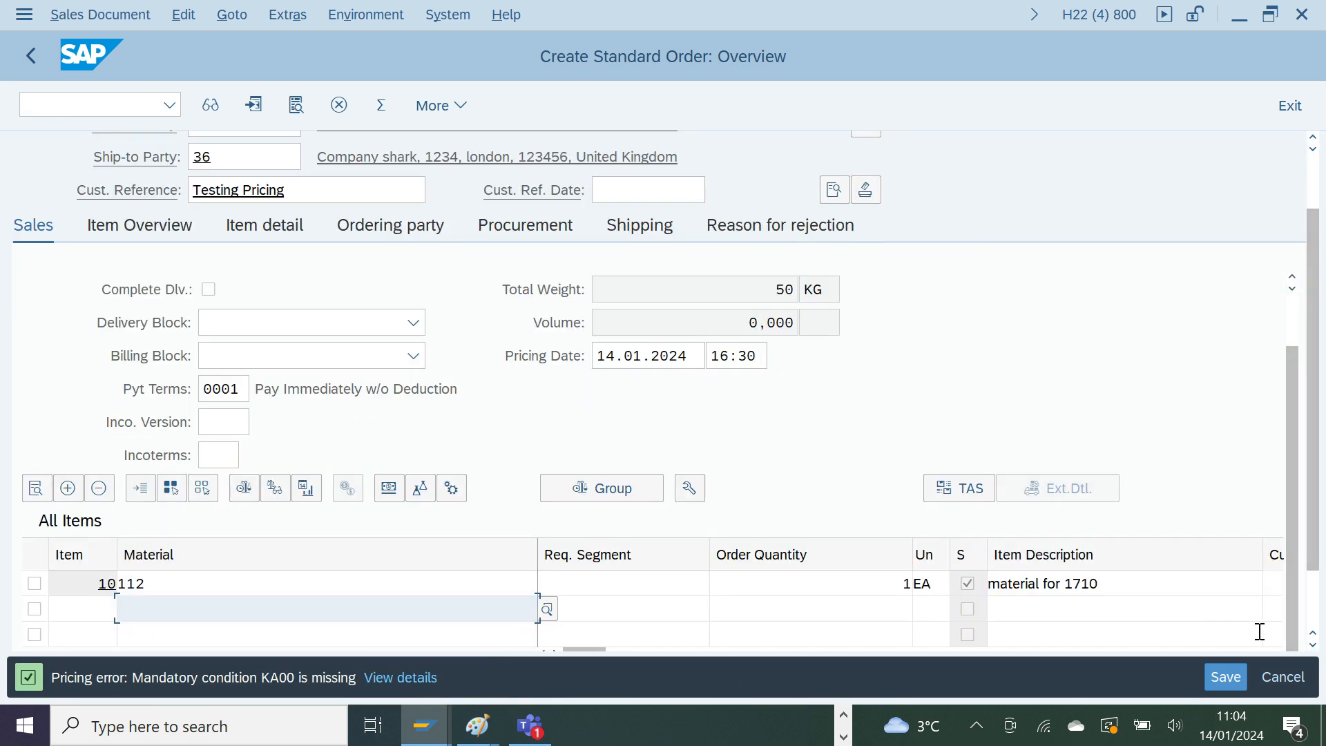
- Change the item category of the new order's material 112 item to TAN
{"action": "left_click", "coordinate": [1293, 614]}
{"action": "left_click_drag", "start_coordinate": [1312, 536], "coordinate": [1324, 608]}
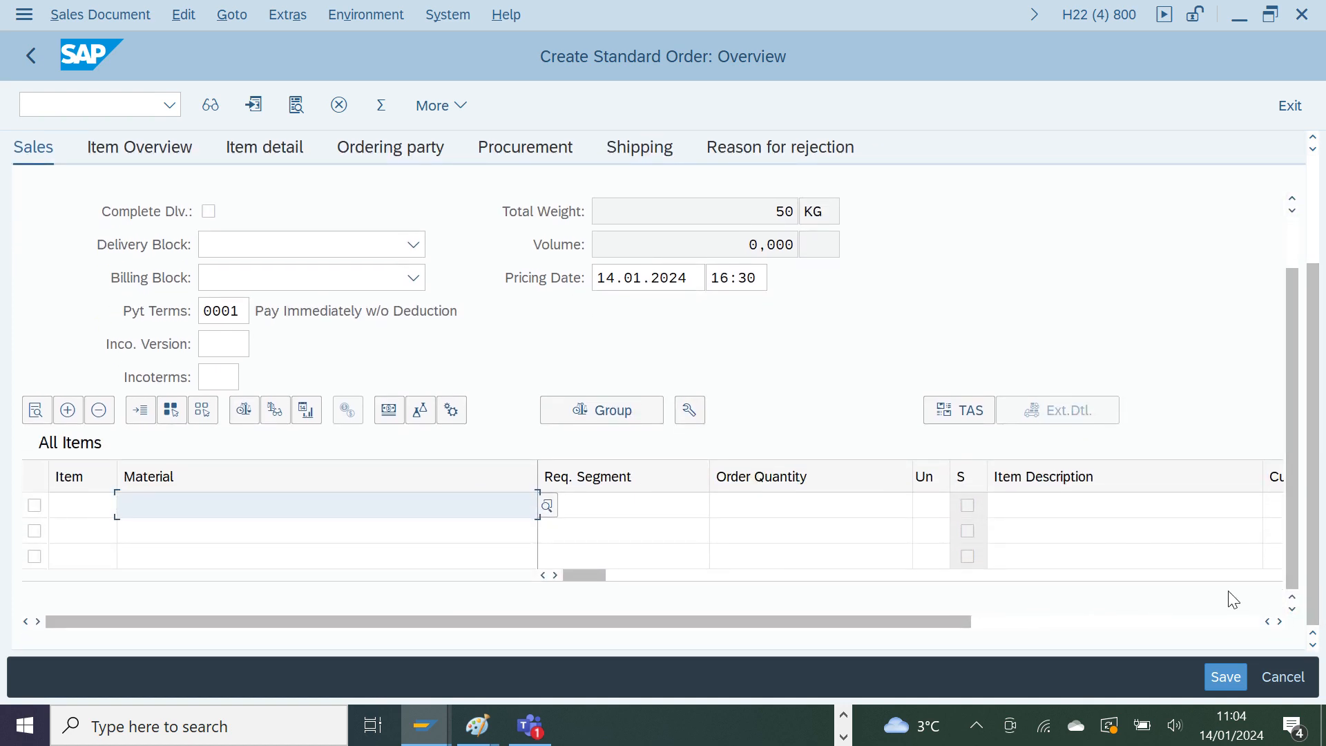
{"action": "left_click_drag", "start_coordinate": [959, 625], "coordinate": [1126, 624]}
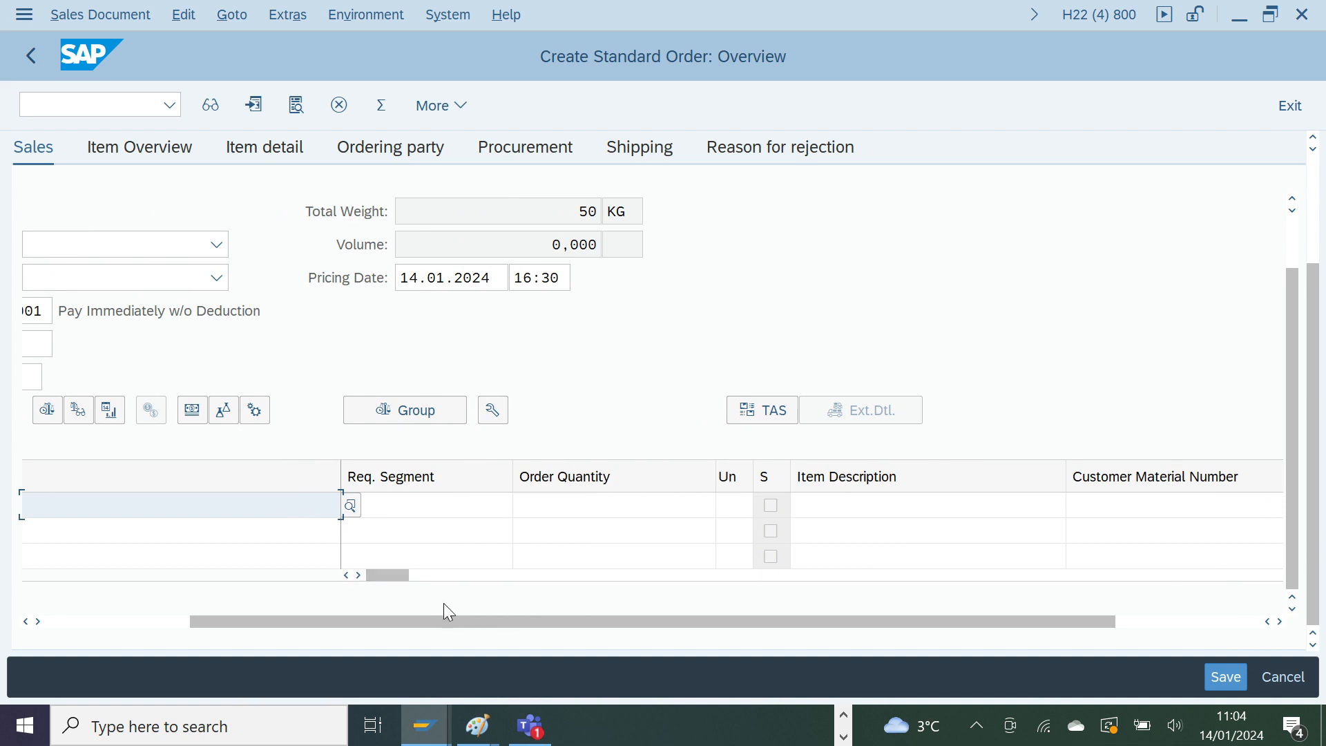
{"action": "left_click_drag", "start_coordinate": [229, 621], "coordinate": [48, 610]}
{"action": "left_click_drag", "start_coordinate": [295, 624], "coordinate": [111, 623]}
{"action": "scroll", "coordinate": [212, 555], "scroll_direction": "up", "scroll_amount": 2}
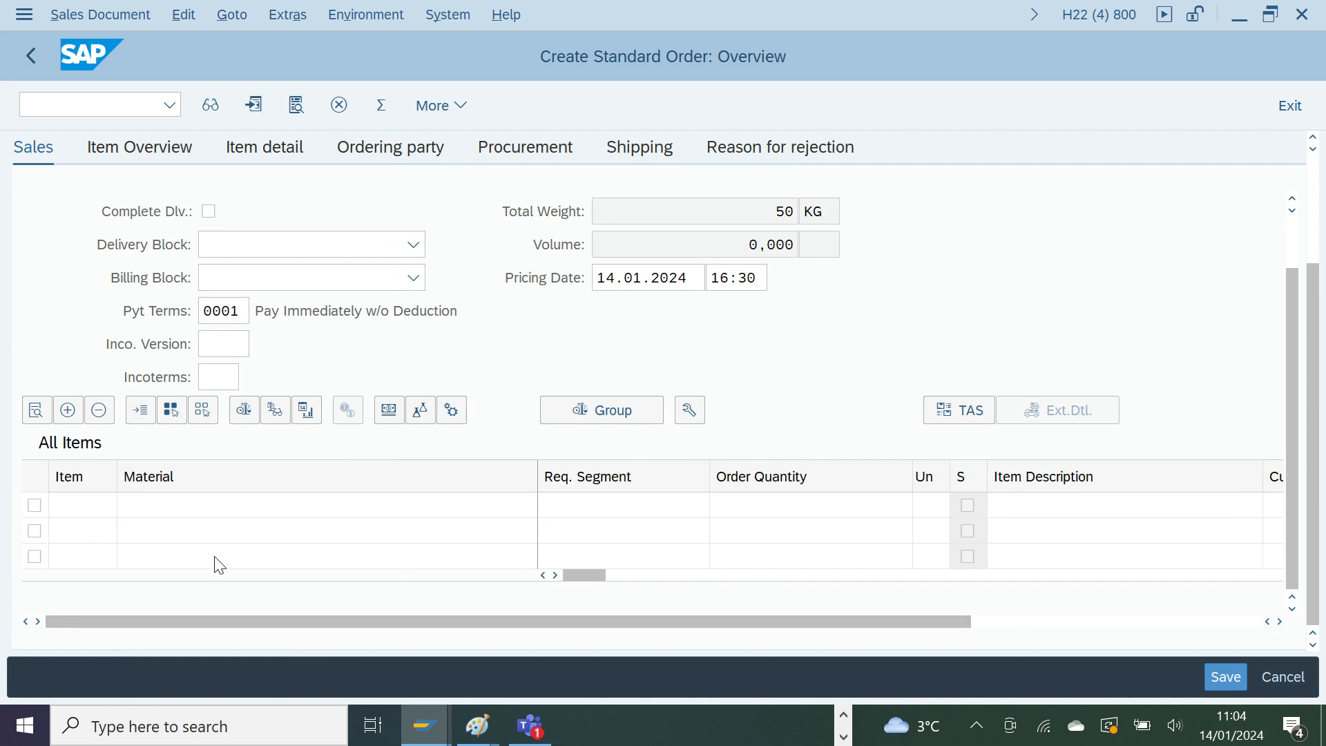
{"action": "left_click_drag", "start_coordinate": [1313, 537], "coordinate": [1316, 591]}
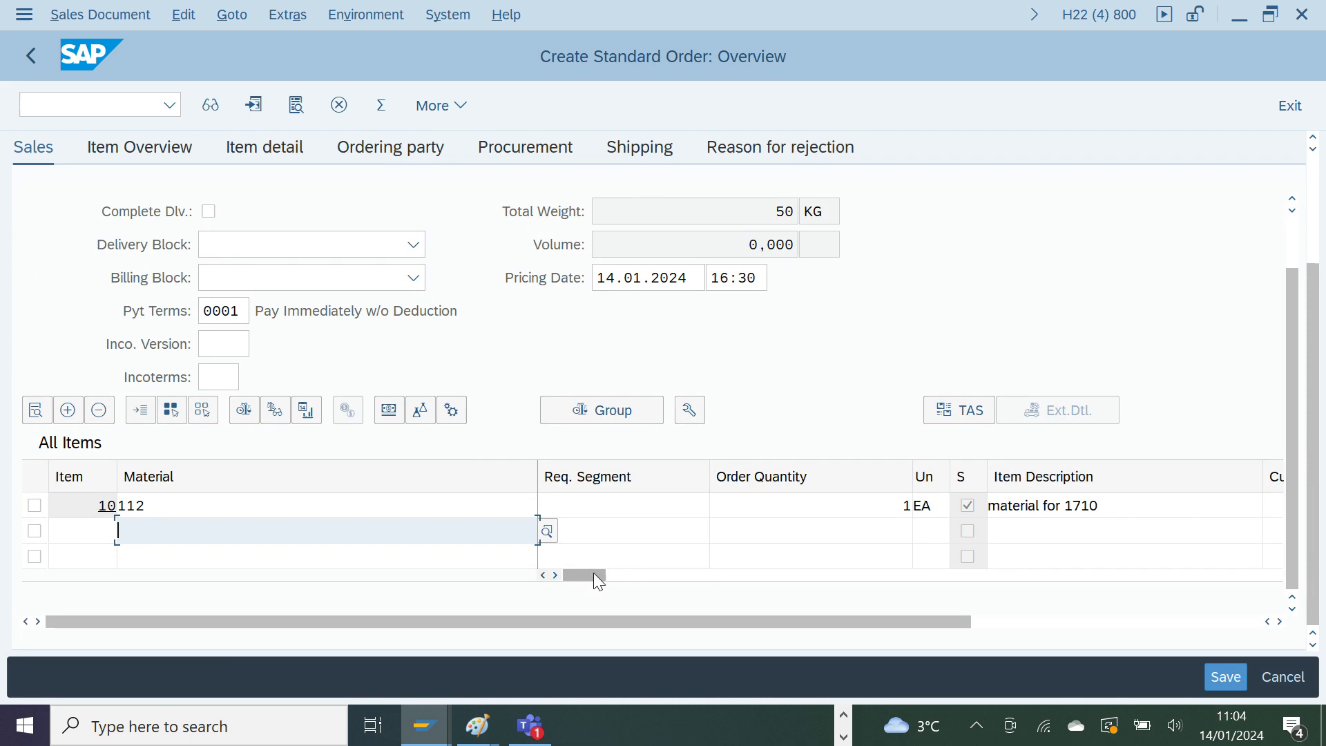
{"action": "left_click", "coordinate": [555, 575]}
{"action": "left_click", "coordinate": [555, 575]}
{"action": "left_click", "coordinate": [555, 575]}
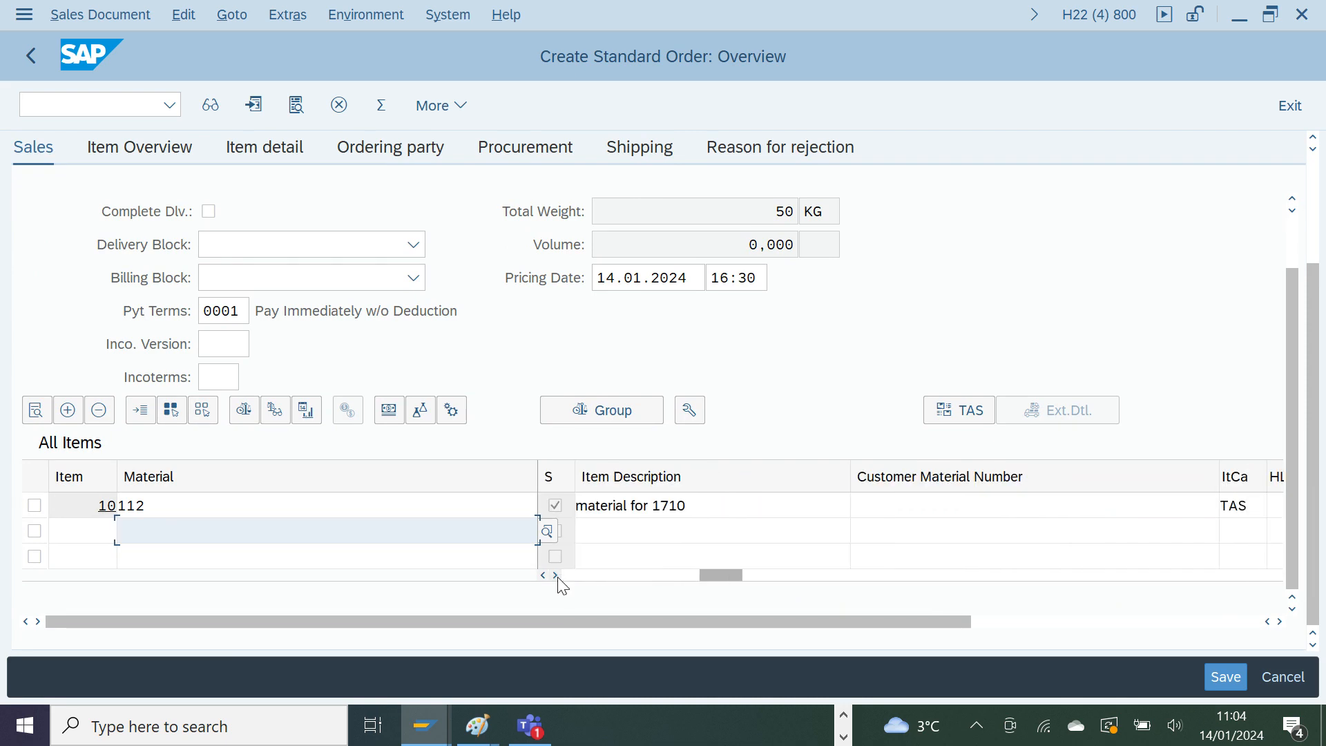
{"action": "left_click", "coordinate": [1246, 506]}
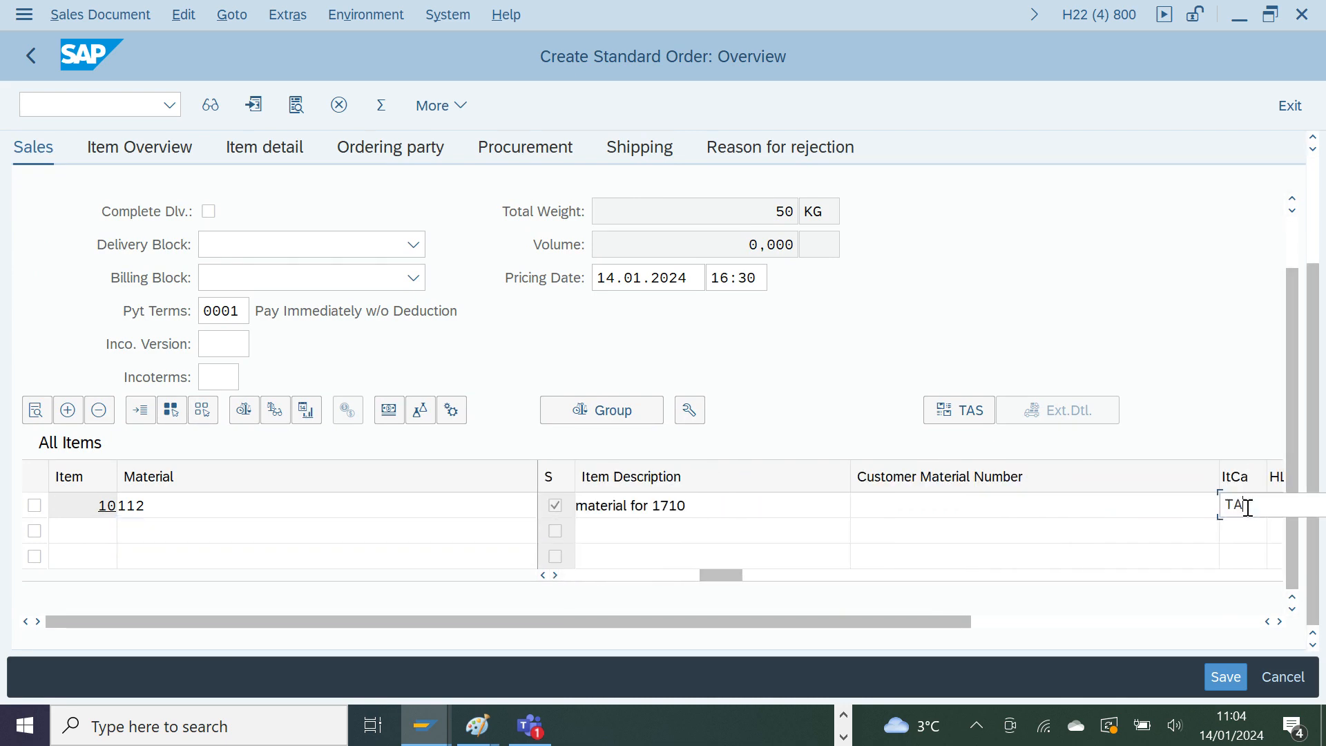
{"action": "key", "text": "Return"}
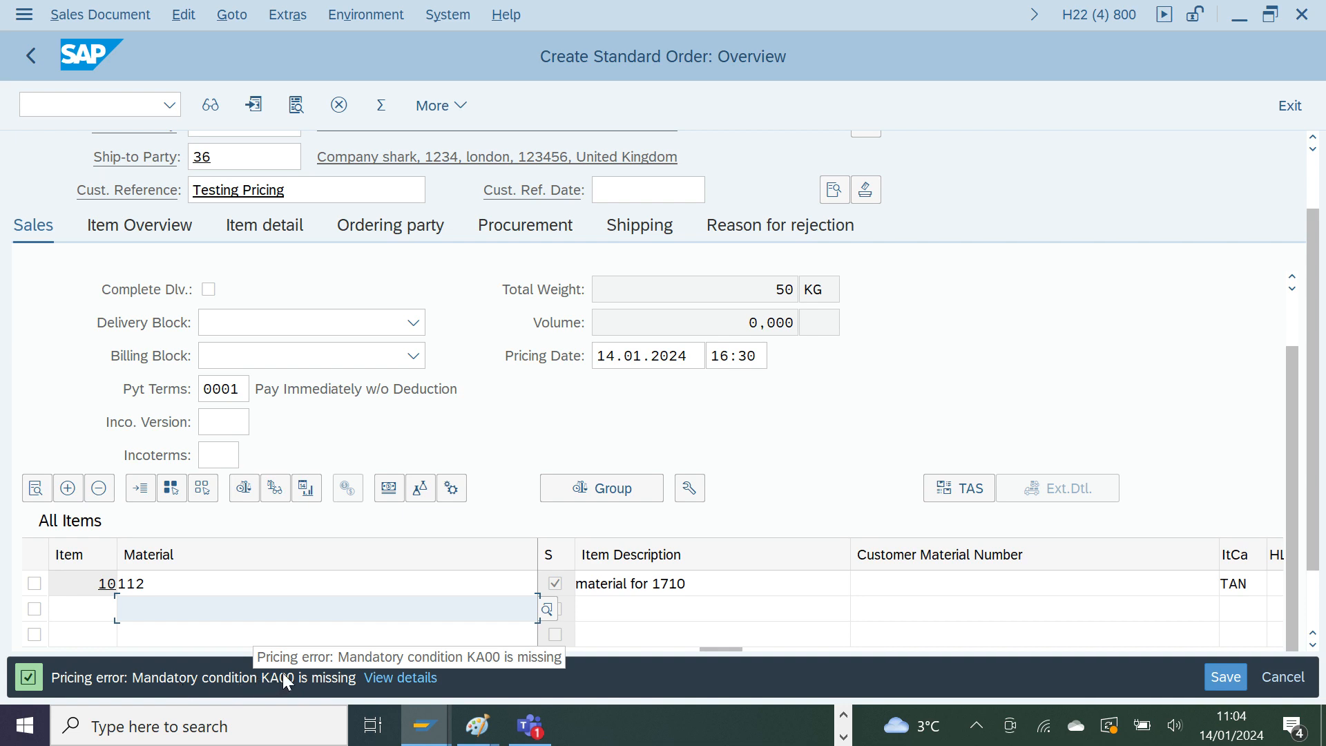
- Leave the order and start creating condition records for sales deal condition type KA00 with transaction VK11
{"action": "left_click", "coordinate": [123, 102]}
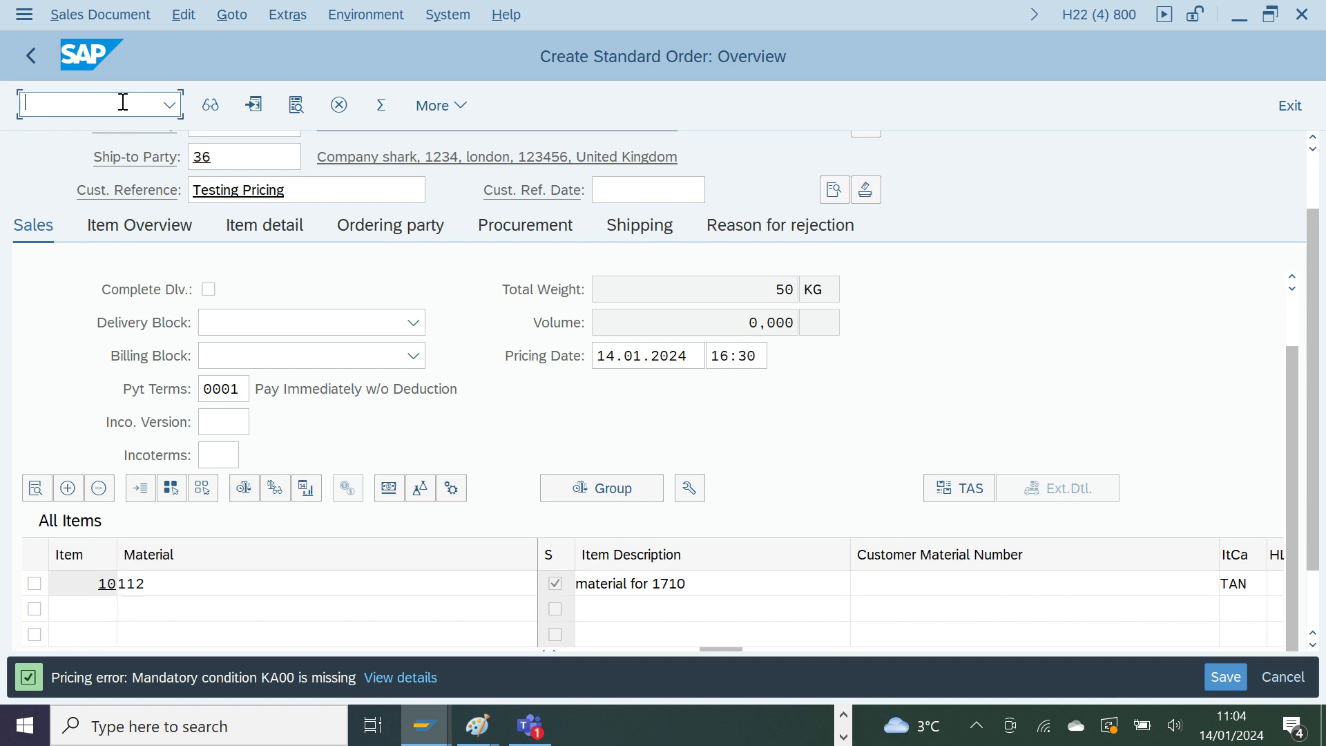
{"action": "type", "text": "/nvk11"}
{"action": "key", "text": "Return"}
{"action": "type", "text": "ka00"}
{"action": "key", "text": "Return"}
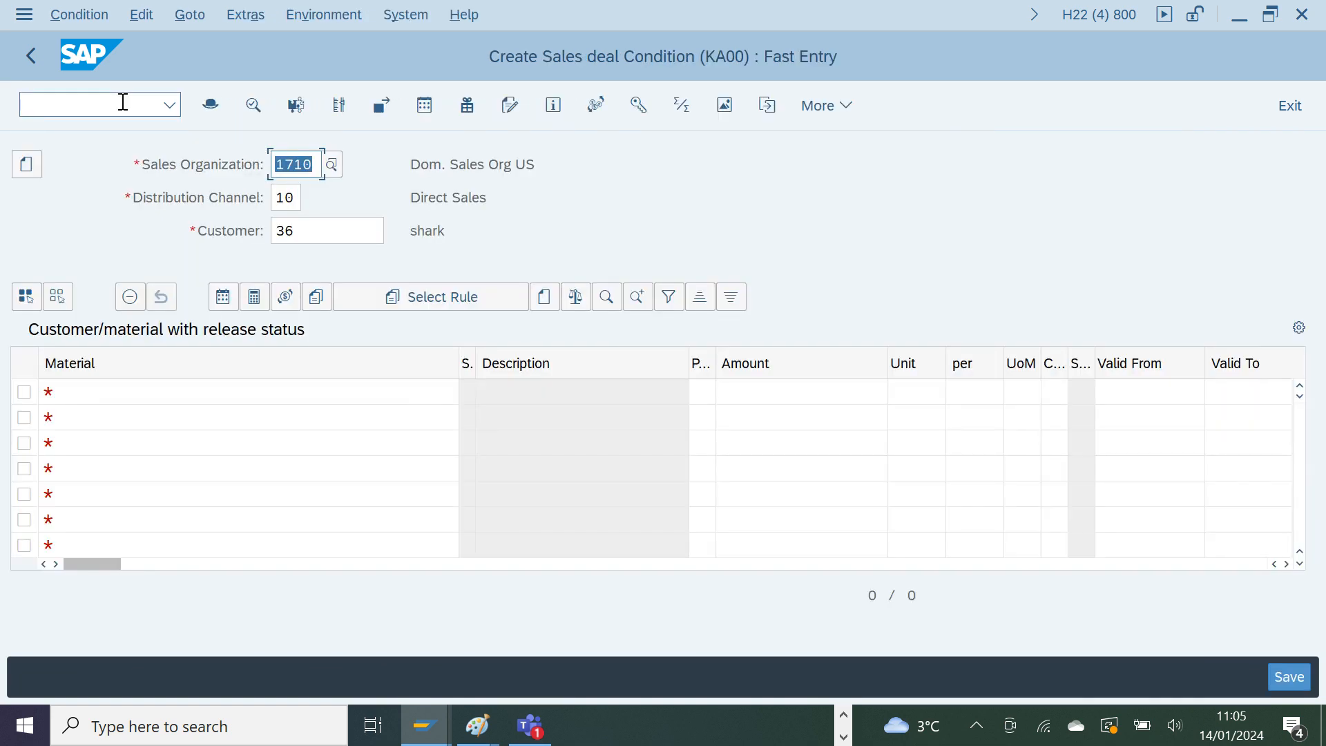
{"action": "left_click", "coordinate": [141, 392]}
- From the procedures session, open a new standard order in an additional session with transaction VA01
{"action": "key", "text": "alt+Tab"}
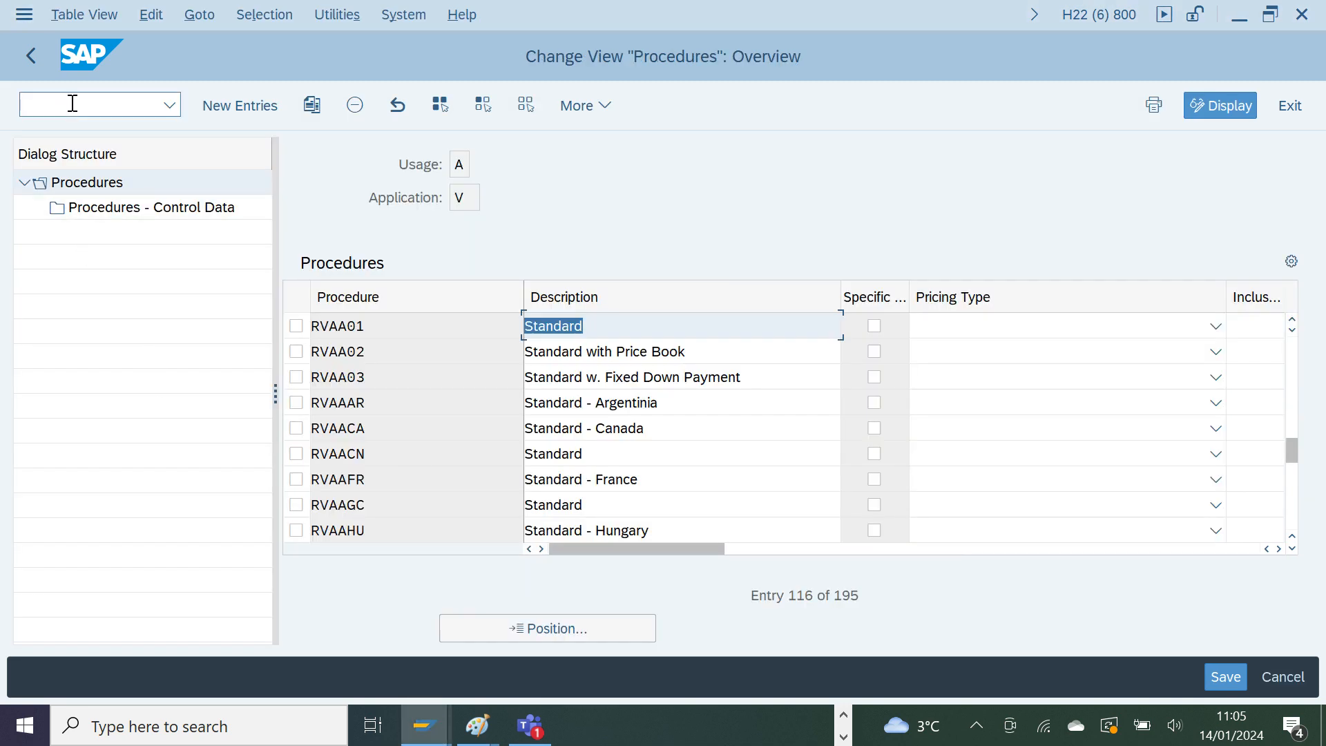
{"action": "left_click", "coordinate": [71, 106]}
{"action": "type", "text": "/ova01"}
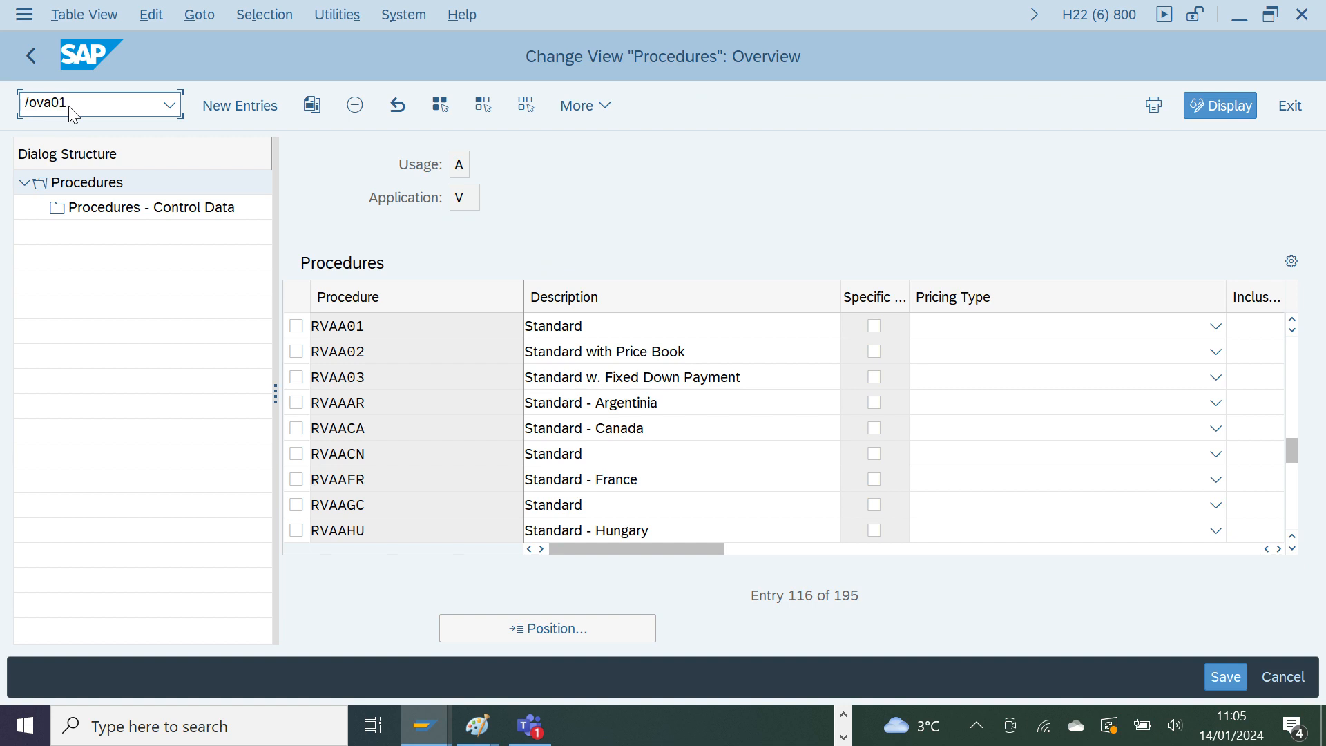
{"action": "key", "text": "Return"}
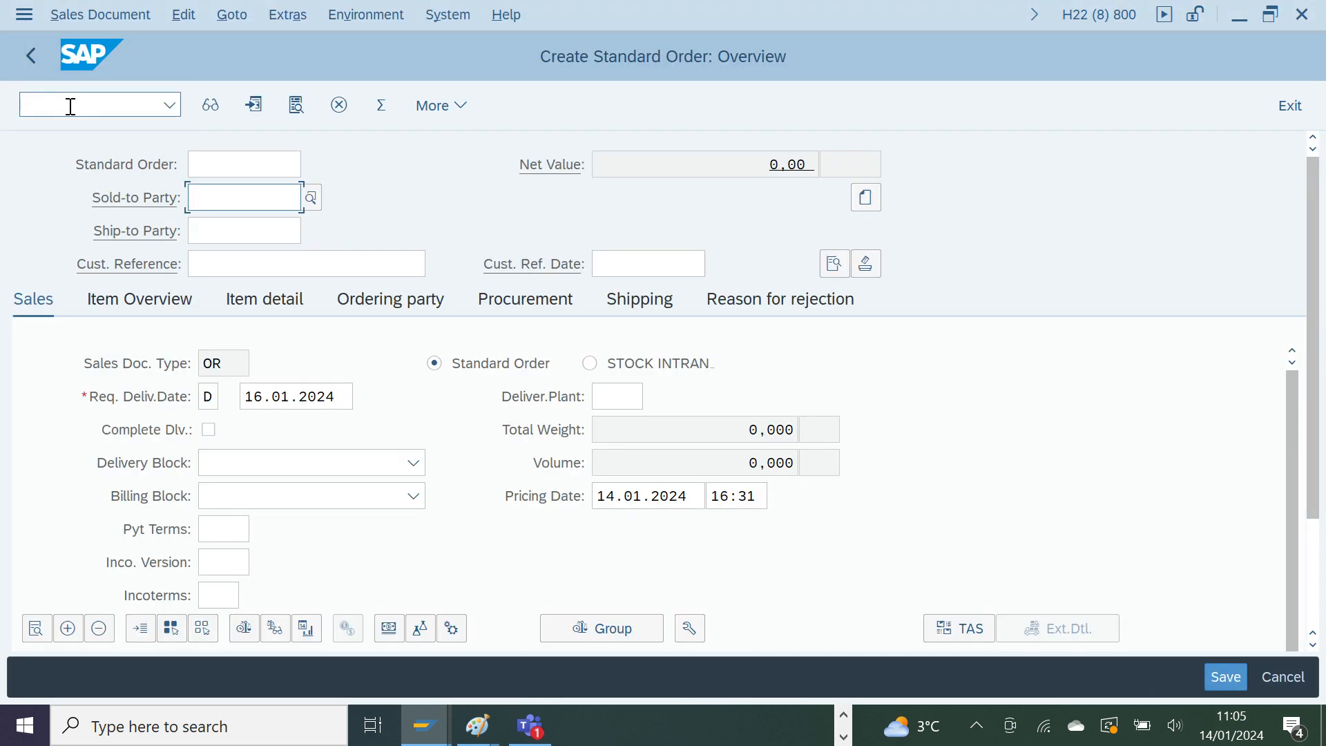
{"action": "left_click_drag", "start_coordinate": [1316, 413], "coordinate": [1316, 545]}
{"action": "left_click", "coordinate": [207, 581]}
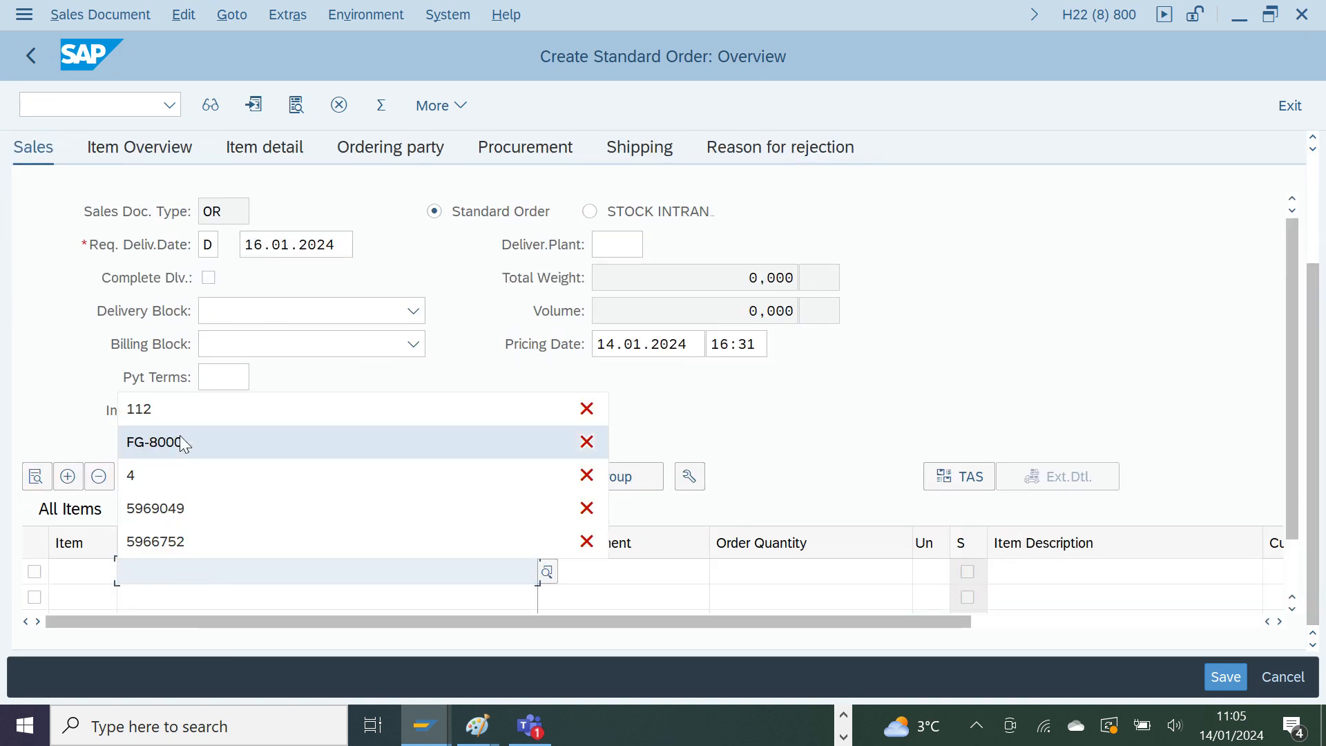
{"action": "left_click", "coordinate": [167, 410]}
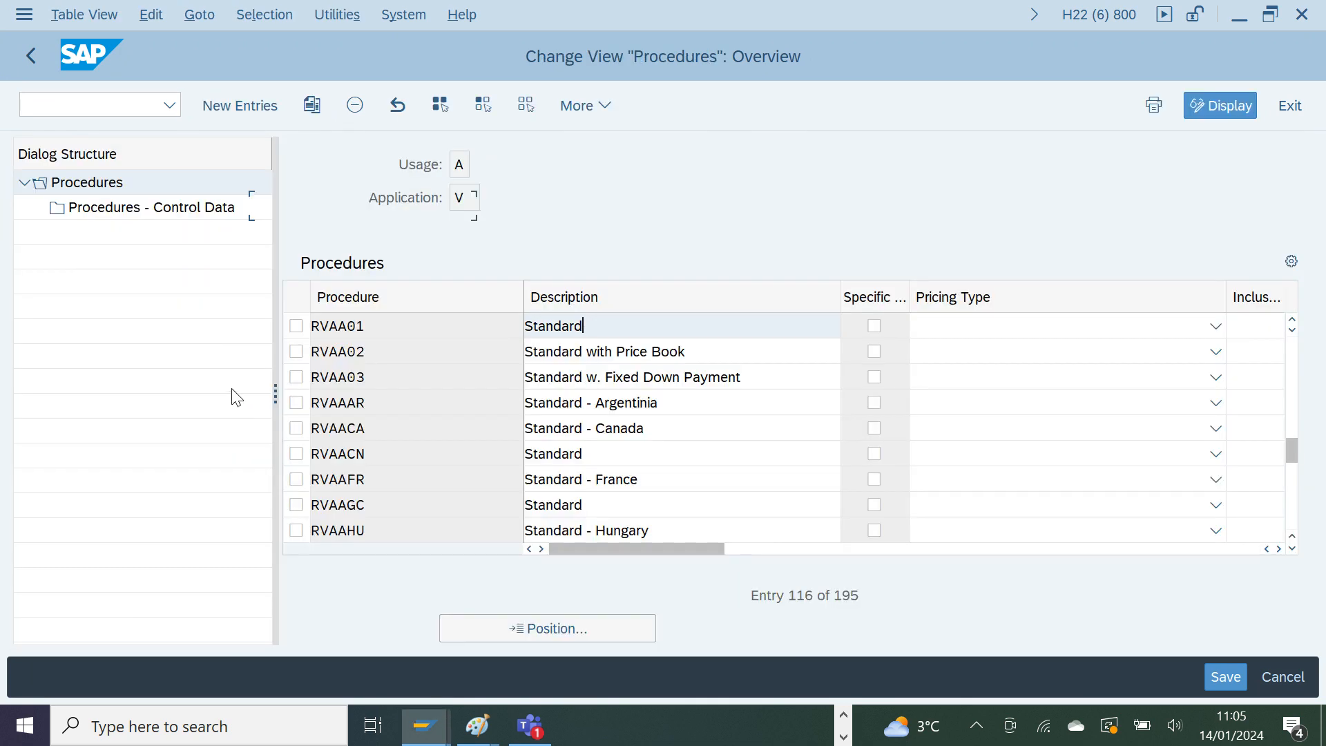
- Return to the KA00 fast entry, create a 5% discount record for material 112, and save it
{"action": "key", "text": "alt+Tab"}
{"action": "key", "text": "alt+Tab"}
{"action": "type", "text": "112"}
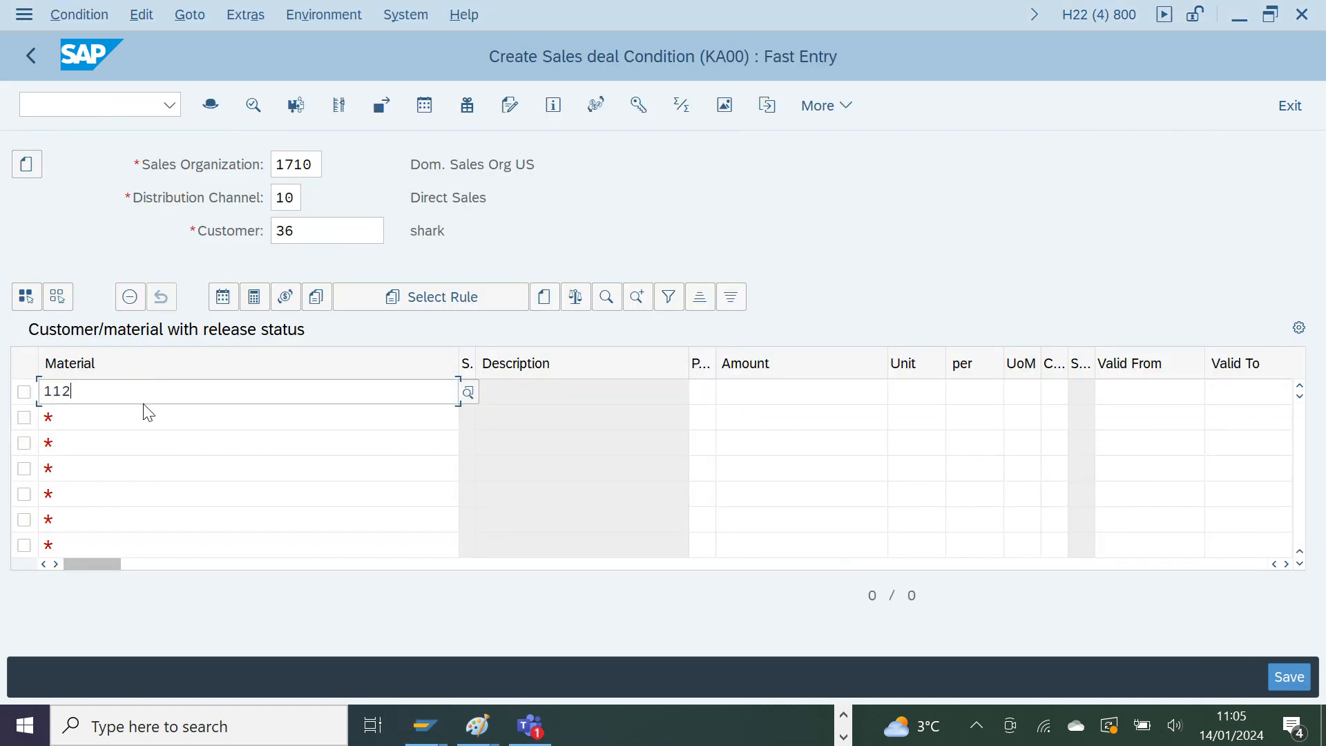
{"action": "key", "text": "Tab"}
{"action": "left_click", "coordinate": [791, 388]}
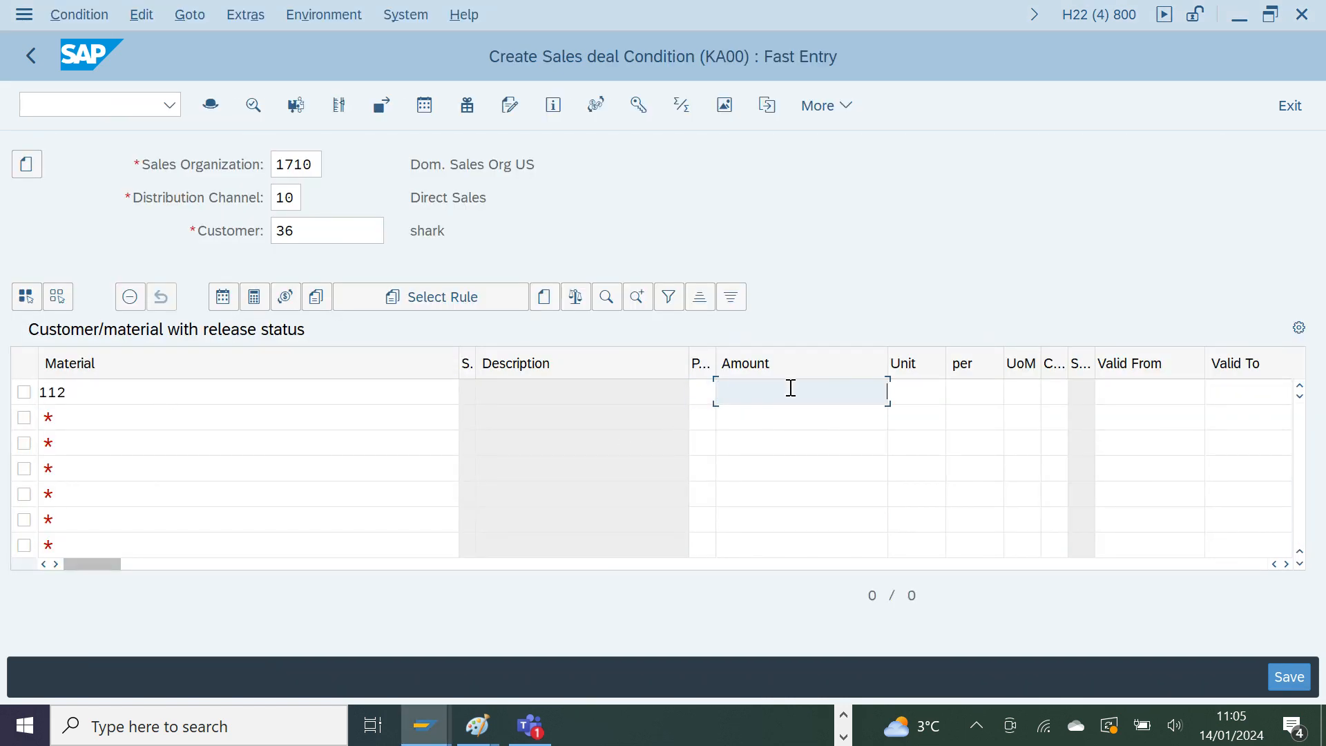
{"action": "type", "text": "5"}
{"action": "key", "text": "Return"}
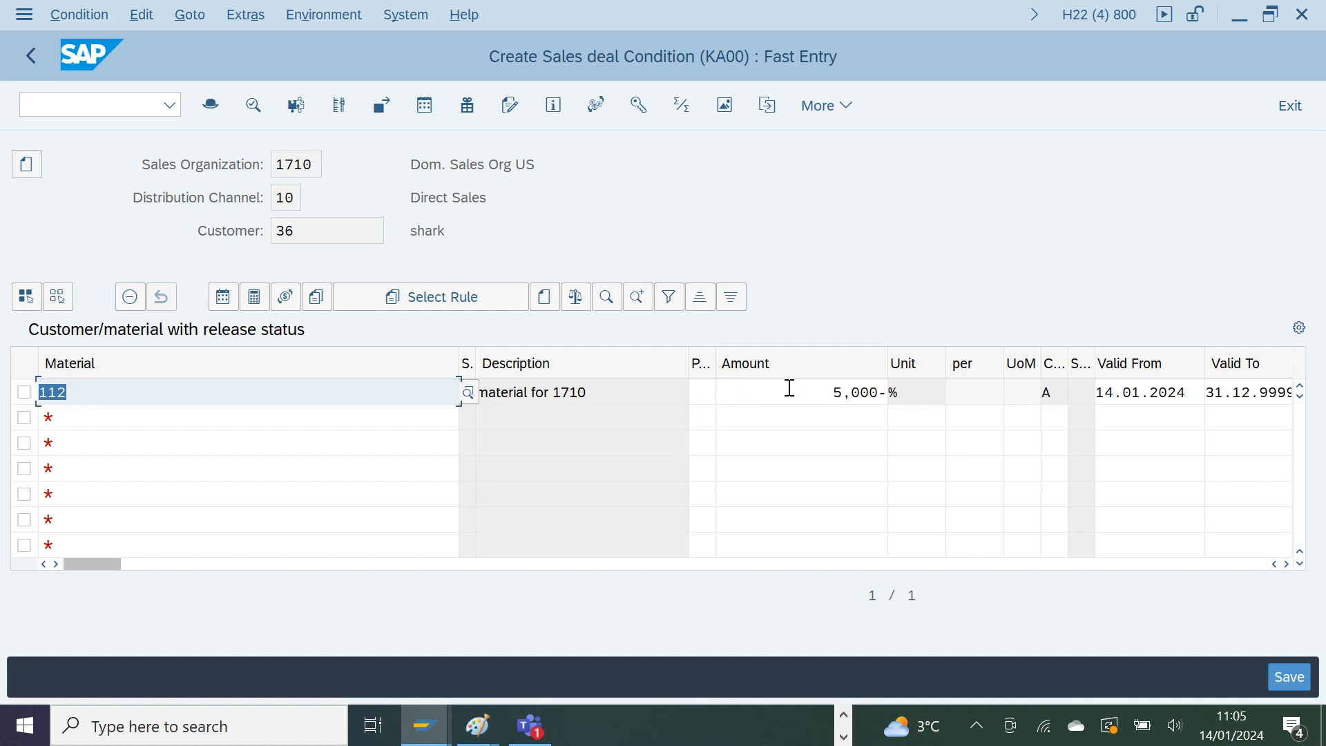
{"action": "left_click", "coordinate": [1295, 686]}
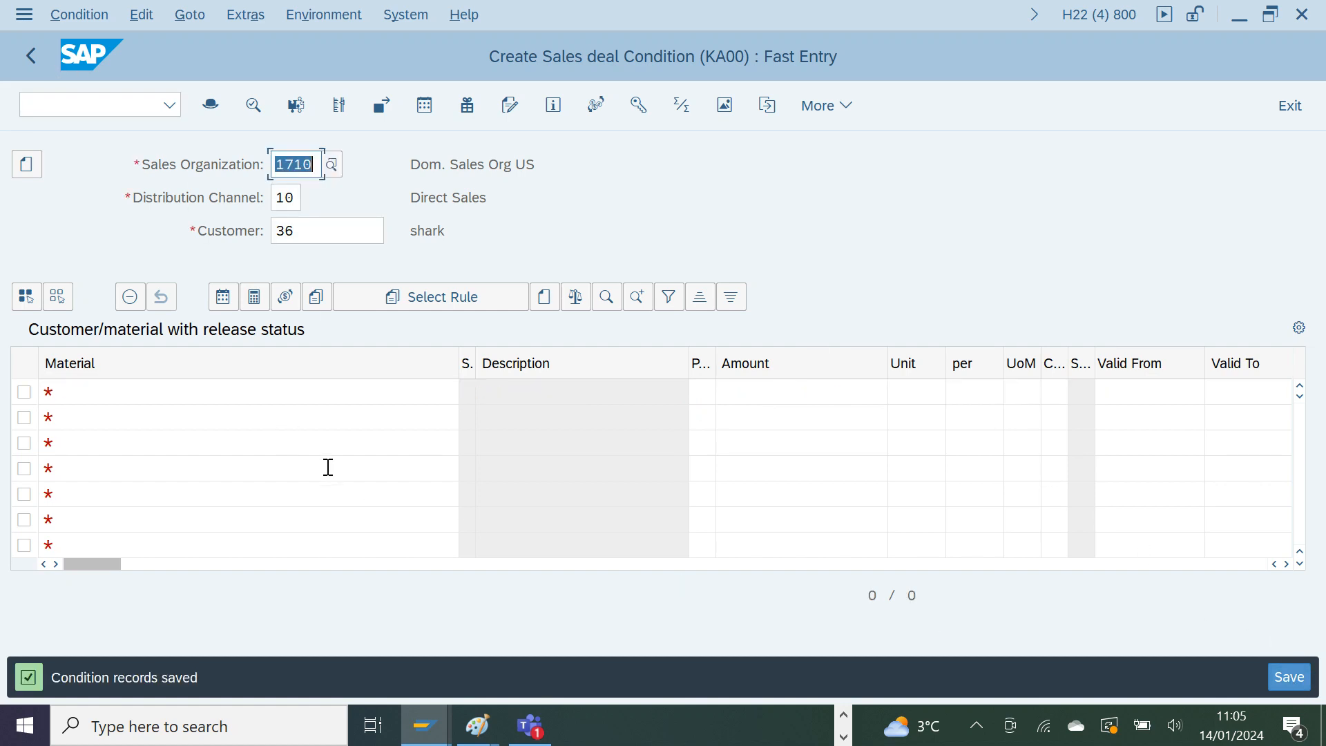
- Switch back to the order session and restart standard order creation with transaction VA01
{"action": "key", "text": "alt+Tab"}
{"action": "key", "text": "alt+Tab"}
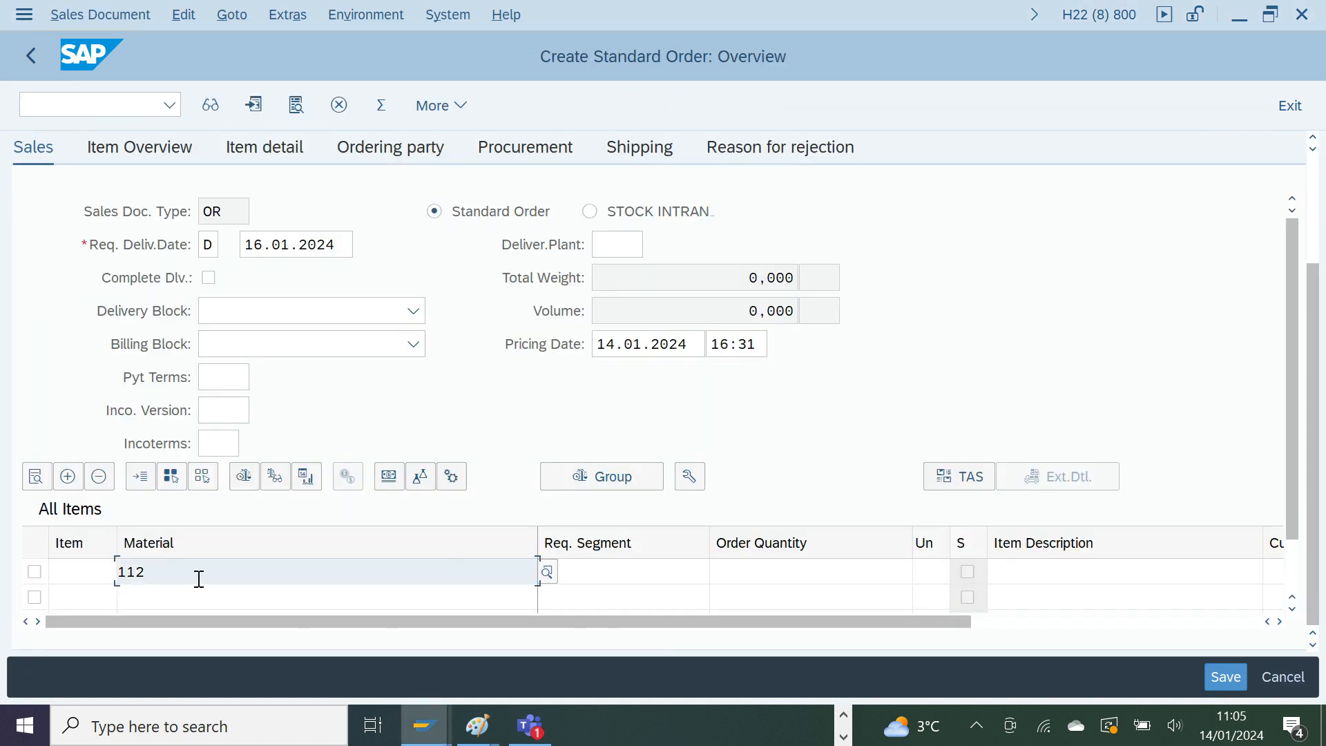
{"action": "key", "text": "Return"}
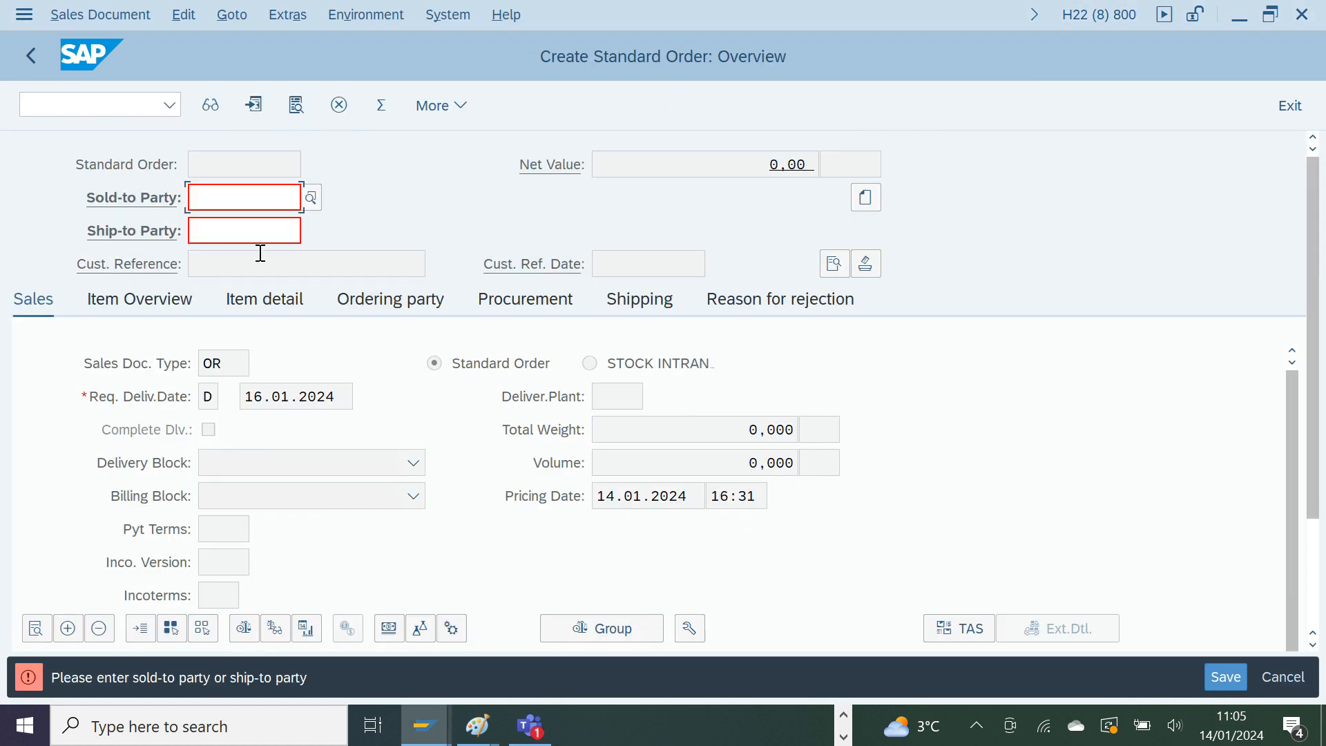
{"action": "scroll", "coordinate": [974, 453], "scroll_direction": "down", "scroll_amount": 3}
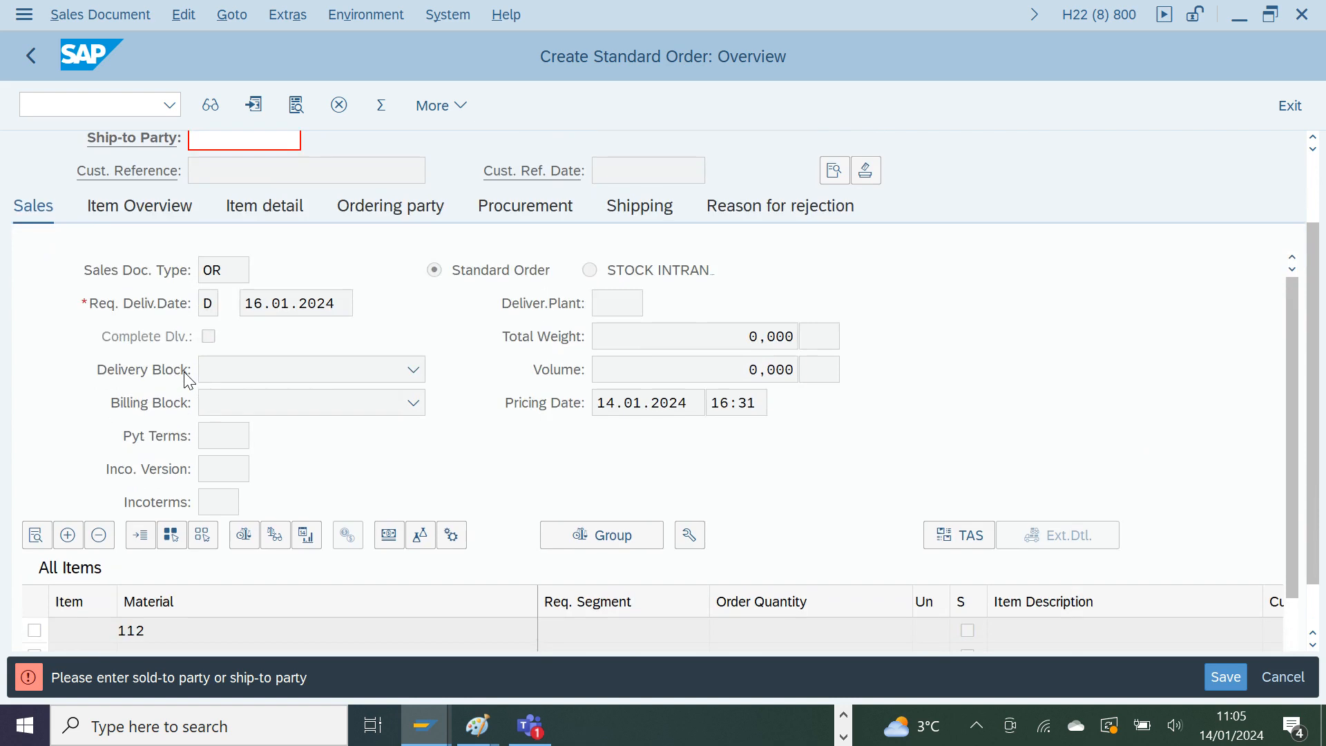
{"action": "scroll", "coordinate": [186, 382], "scroll_direction": "up", "scroll_amount": 3}
{"action": "left_click", "coordinate": [109, 91]}
{"action": "type", "text": "/nva01"}
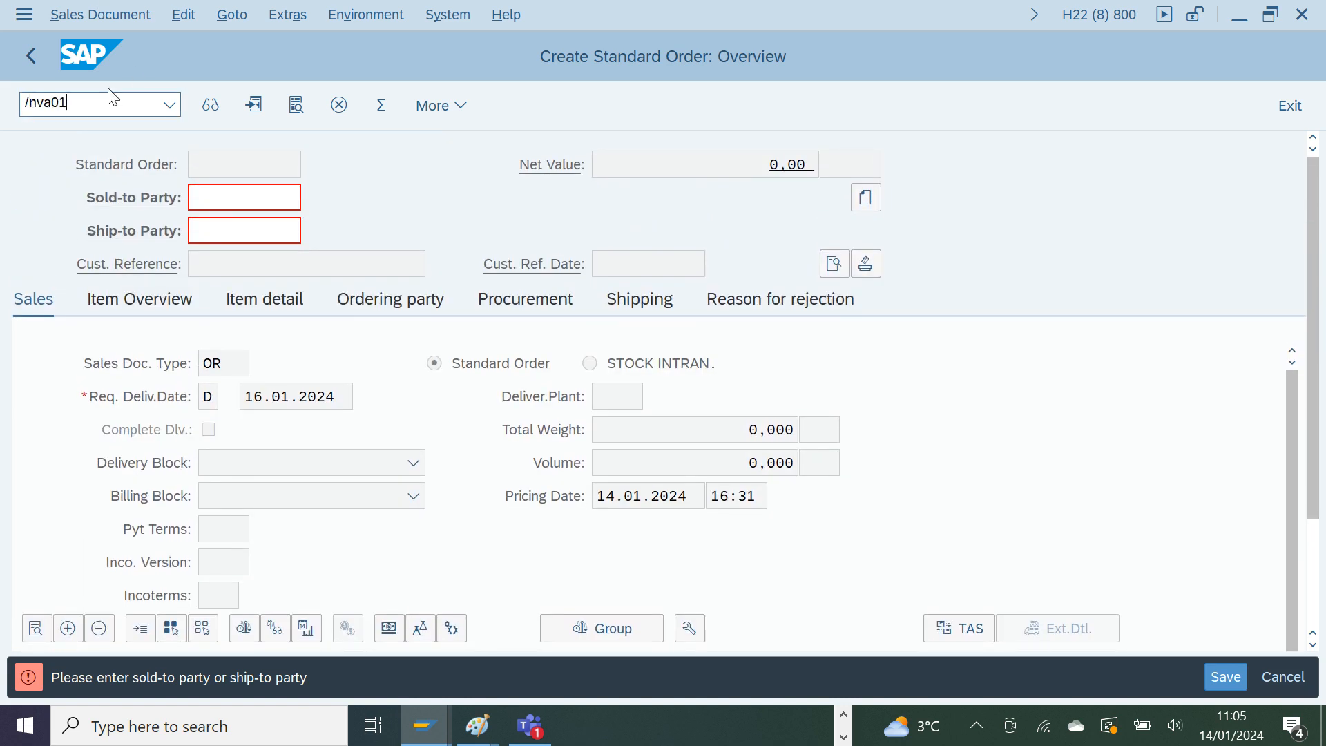
{"action": "key", "text": "Return"}
{"action": "key", "text": "Return"}
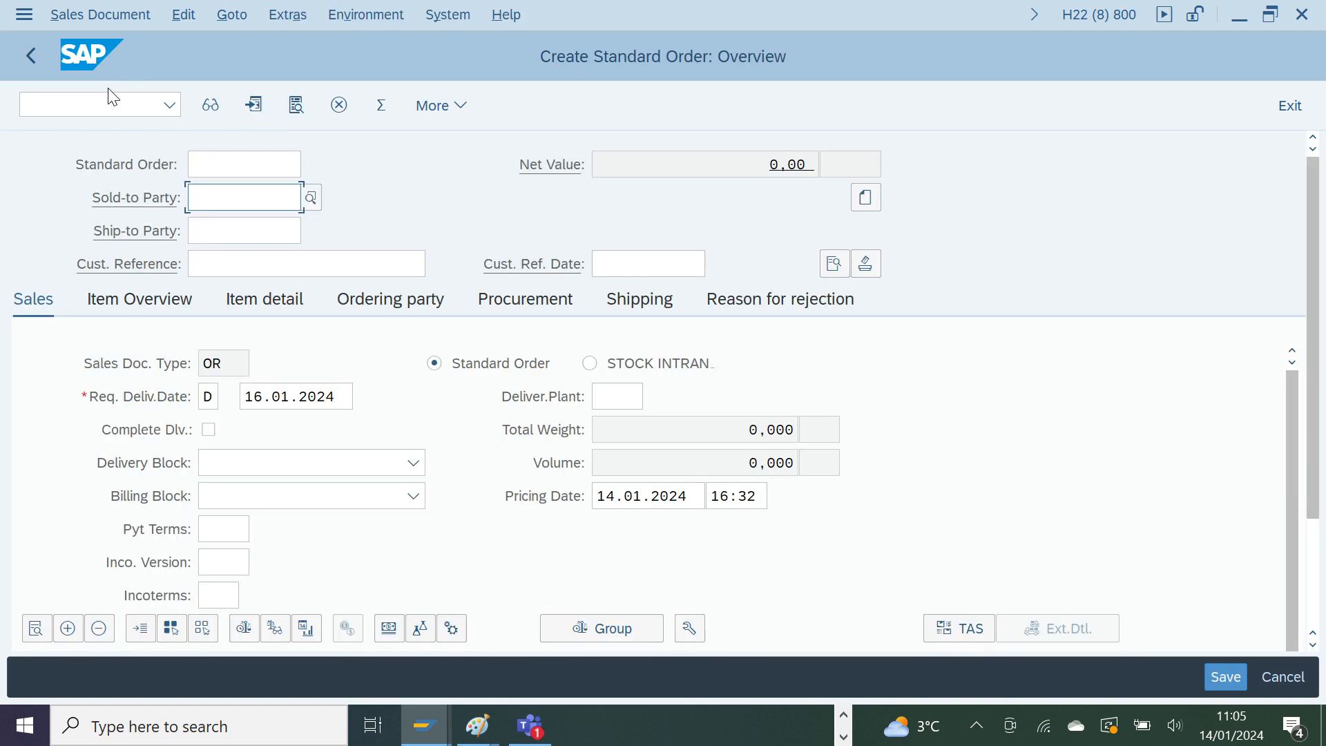
- Enter the same customer number as sold-to and ship-to party, with Testing Pricing as the customer reference
{"action": "type", "text": "36"}
{"action": "key", "text": "Tab"}
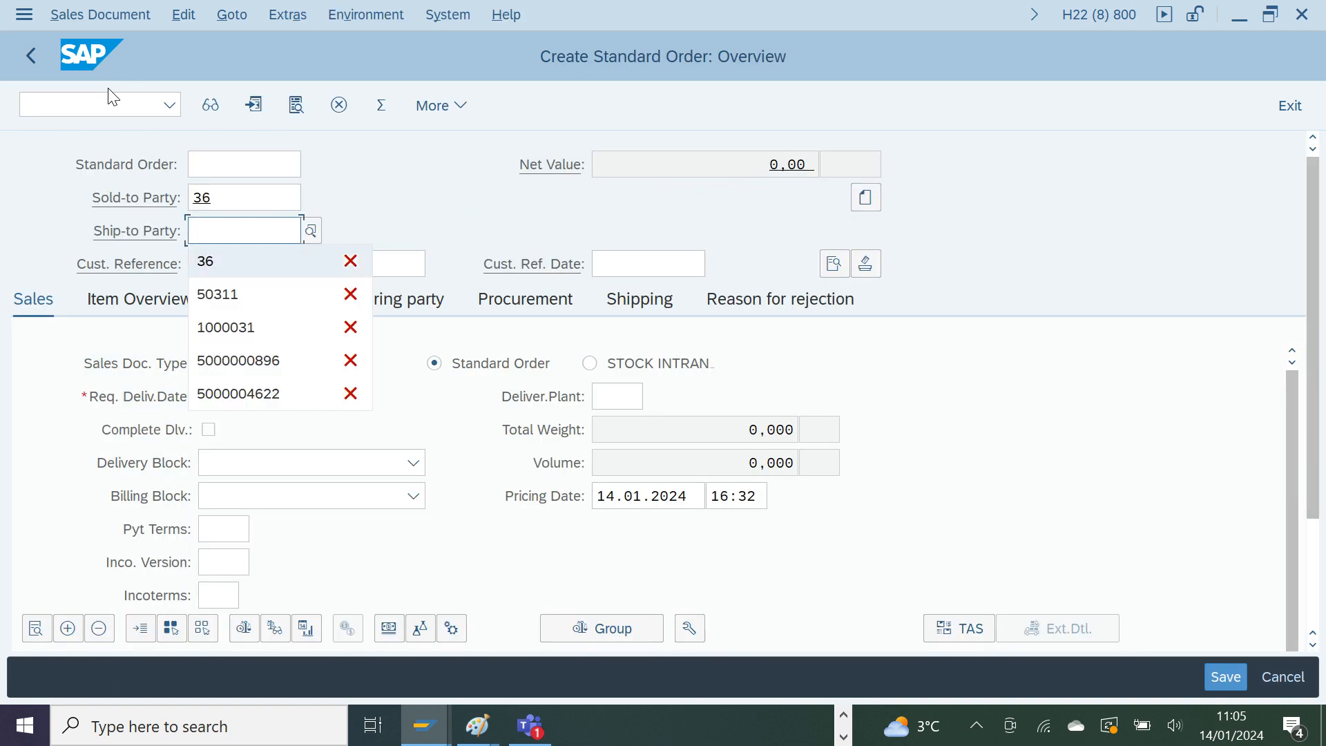
{"action": "type", "text": "36"}
{"action": "key", "text": "Tab"}
{"action": "type", "text": "234"}
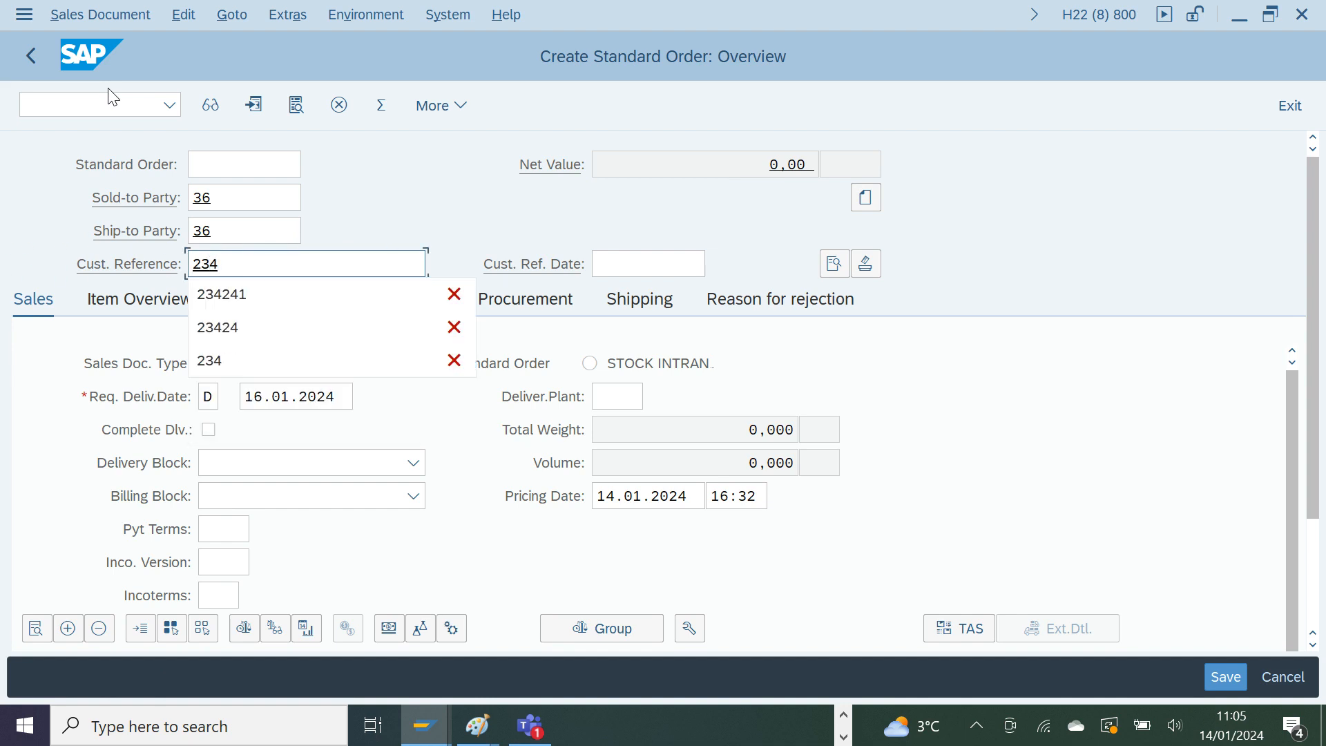
{"action": "key", "text": "BackSpace"}
{"action": "key", "text": "BackSpace"}
{"action": "key", "text": "BackSpace"}
{"action": "key", "text": "Down"}
{"action": "key", "text": "Return"}
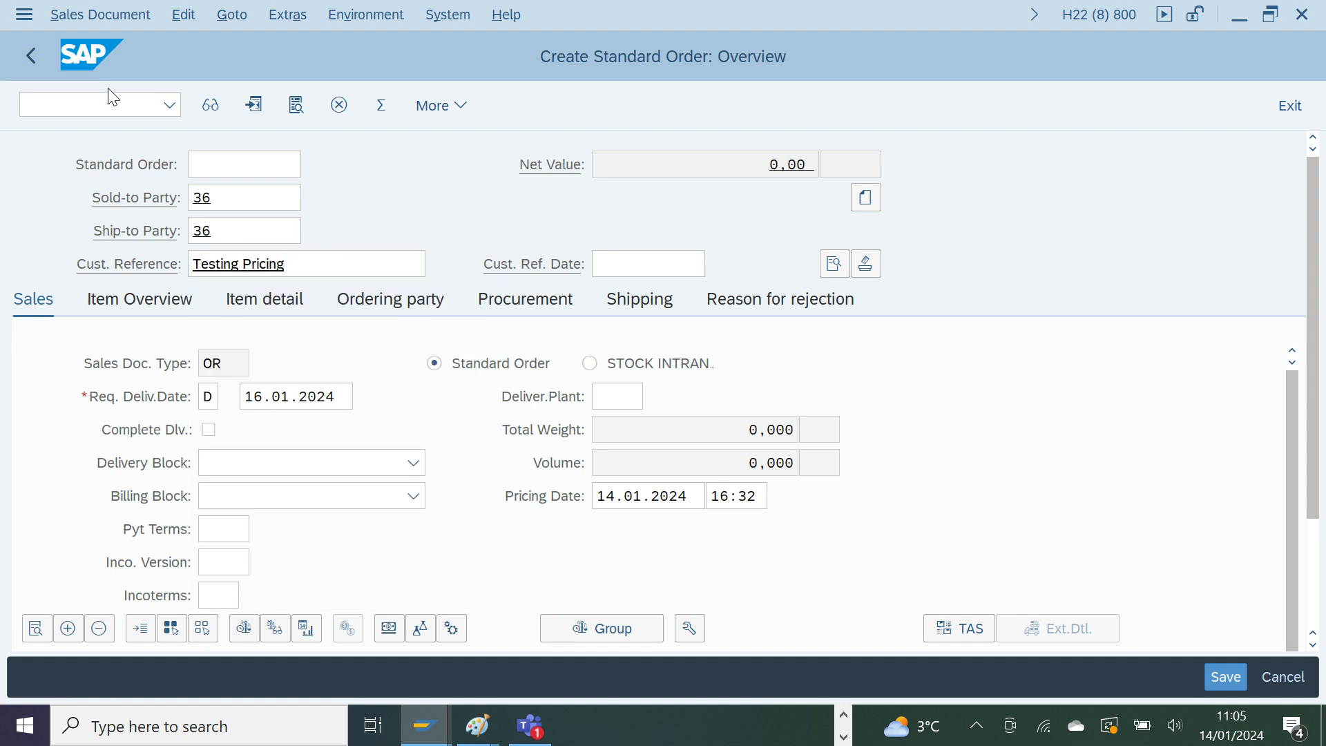
- Set the payment terms of the restarted order to 0001
{"action": "key", "text": "Return"}
{"action": "left_click", "coordinate": [225, 559]}
{"action": "key", "text": "Return"}
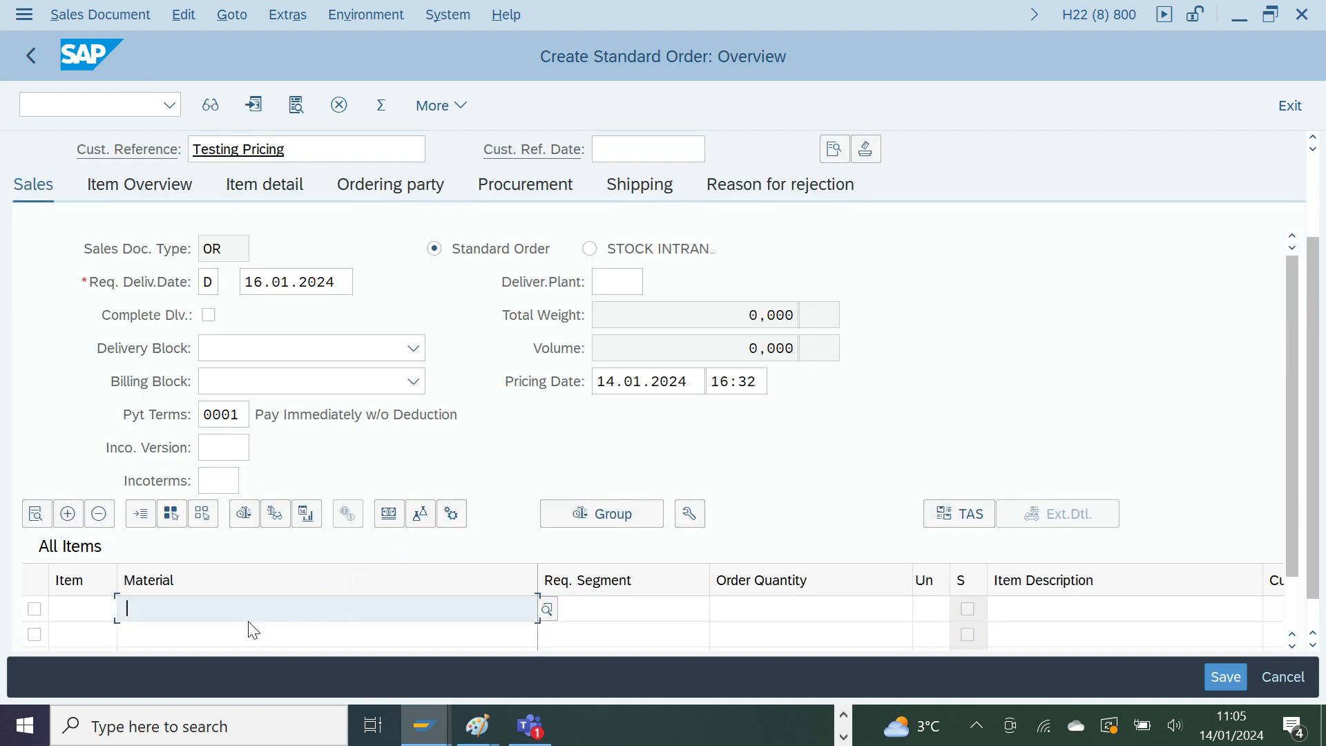
- Enter material 112 with an order quantity of 1 in the first item row
{"action": "left_click", "coordinate": [166, 446]}
{"action": "left_click", "coordinate": [834, 600]}
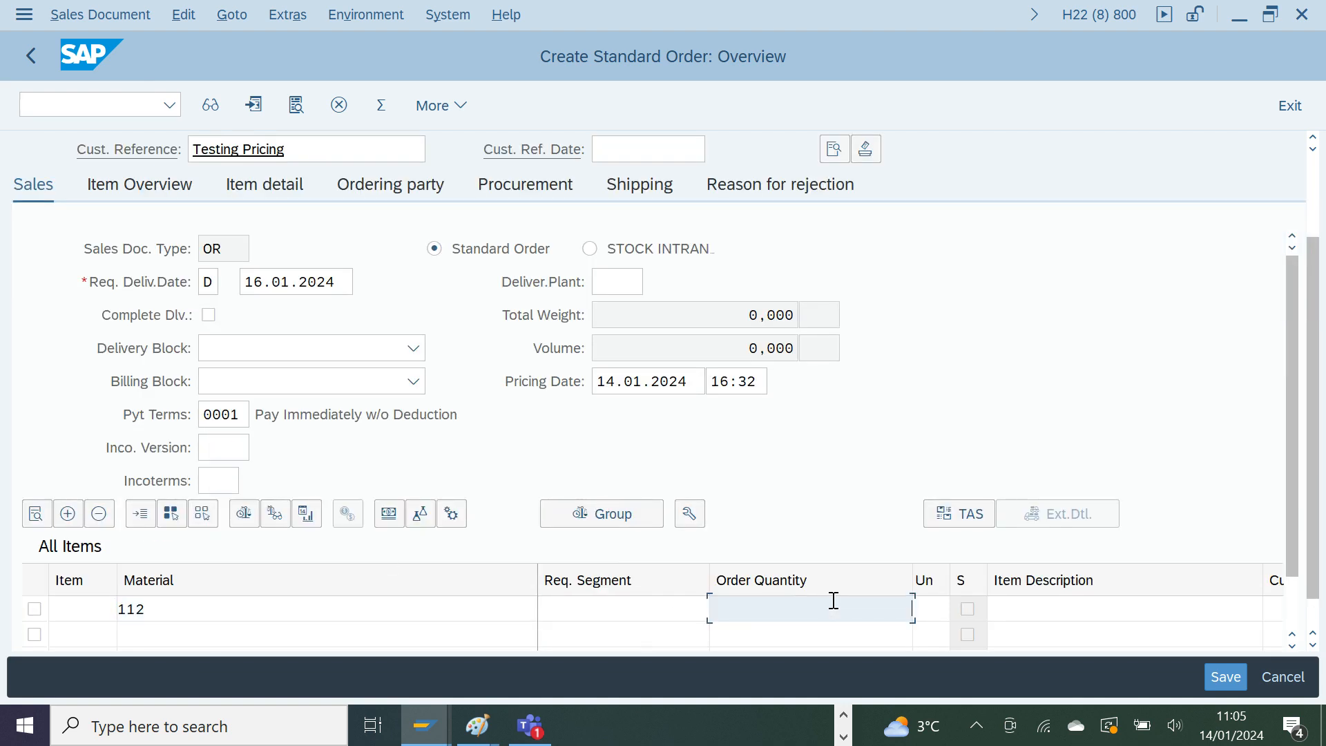
{"action": "type", "text": "1"}
{"action": "key", "text": "Escape"}
- Set the item category of the material 112 item to TAN and confirm the item
{"action": "scroll", "coordinate": [1303, 592], "scroll_direction": "down", "scroll_amount": 2}
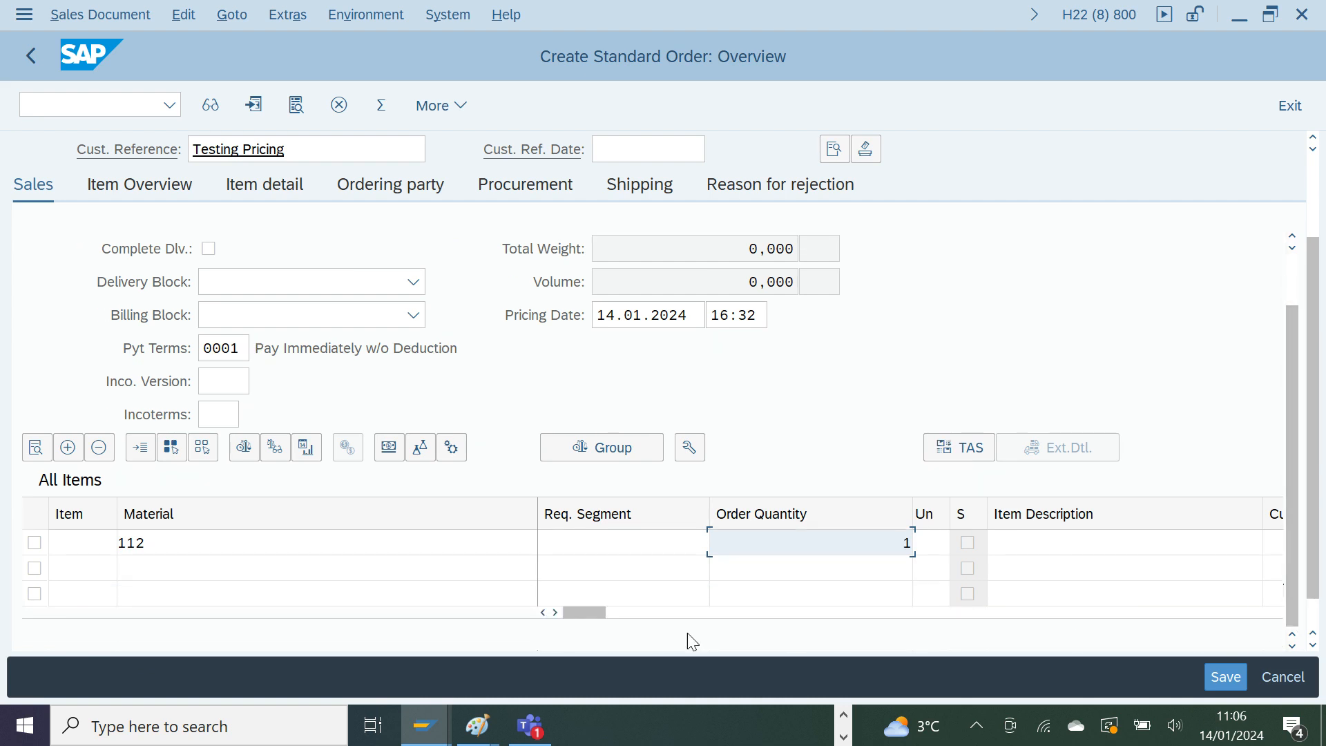
{"action": "left_click", "coordinate": [554, 612]}
{"action": "left_click", "coordinate": [555, 612]}
{"action": "left_click", "coordinate": [554, 612]}
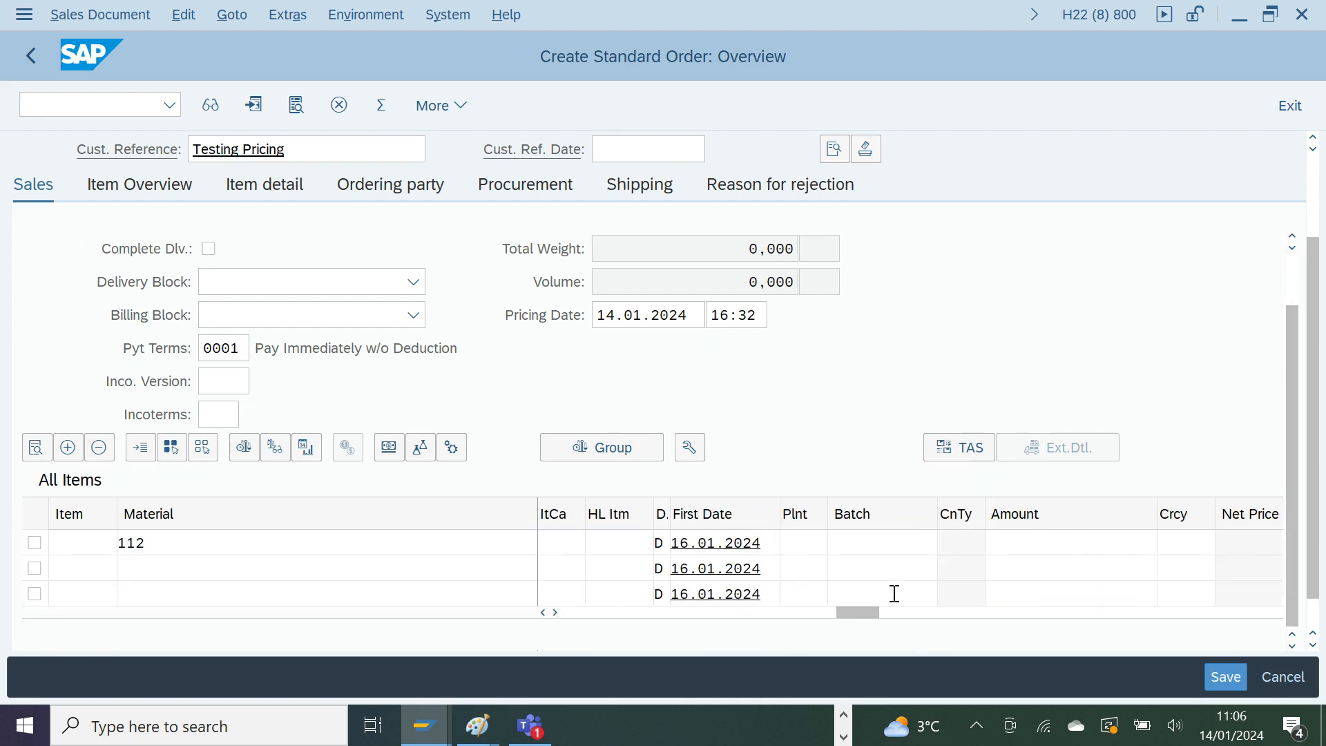
{"action": "left_click", "coordinate": [543, 613]}
{"action": "left_click", "coordinate": [543, 612]}
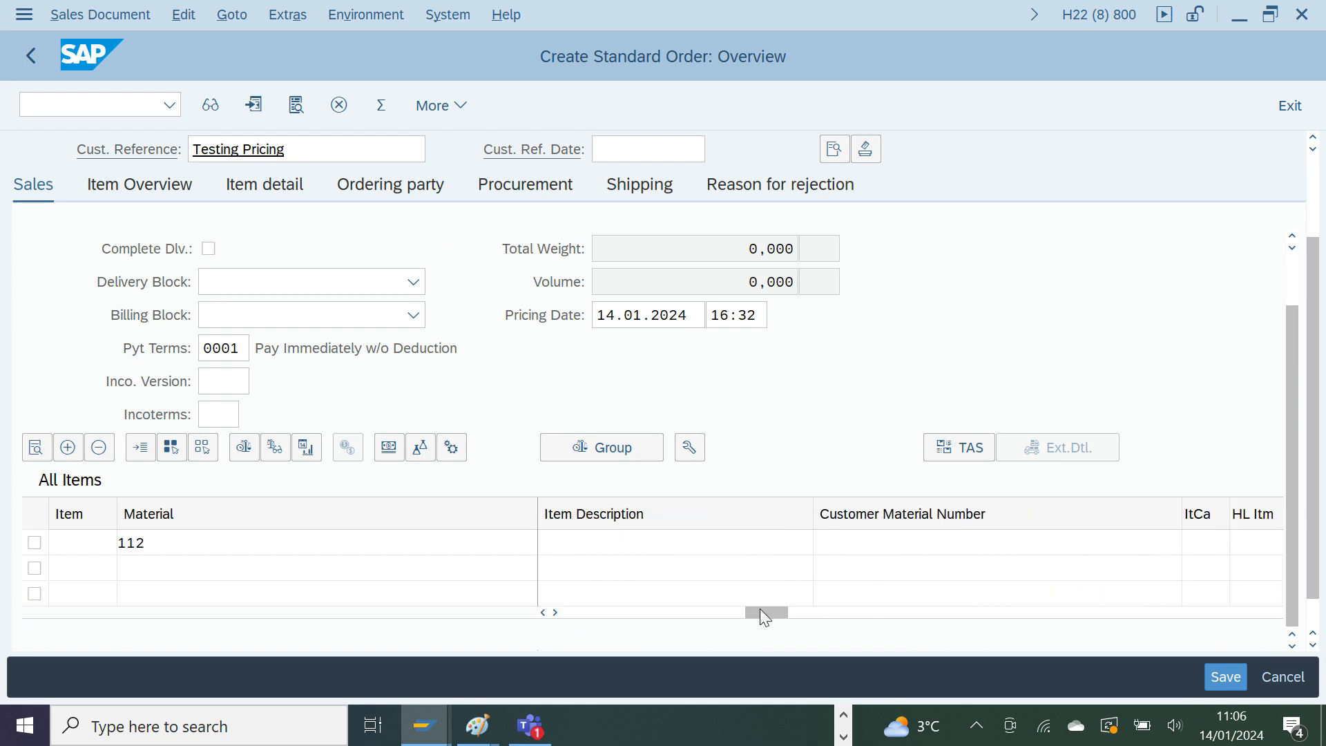
{"action": "left_click", "coordinate": [1213, 544]}
{"action": "type", "text": "TAN"}
{"action": "key", "text": "Return"}
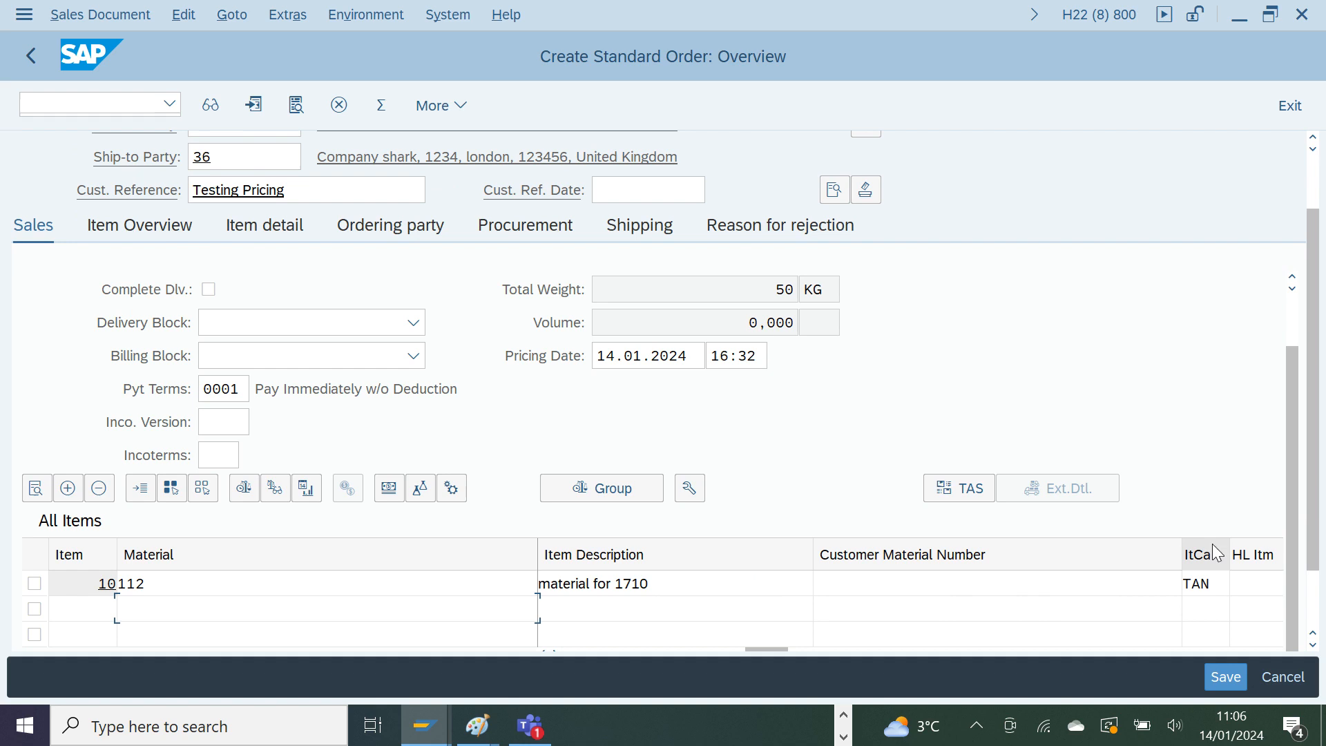
- Open the pricing conditions of item 10 and examine the PR00 price, the KA00 sales deal and the resulting values
{"action": "left_click", "coordinate": [168, 586]}
{"action": "double_click", "coordinate": [168, 592]}
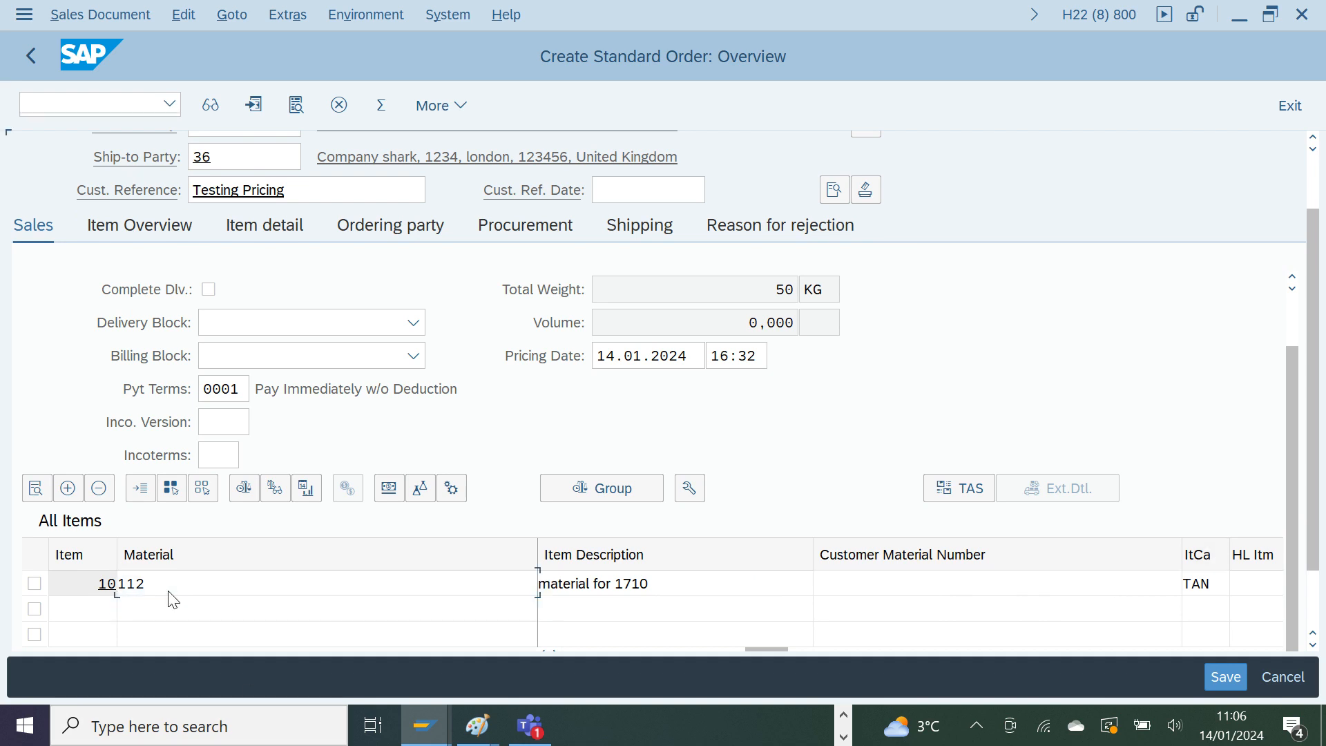
{"action": "left_click", "coordinate": [871, 271]}
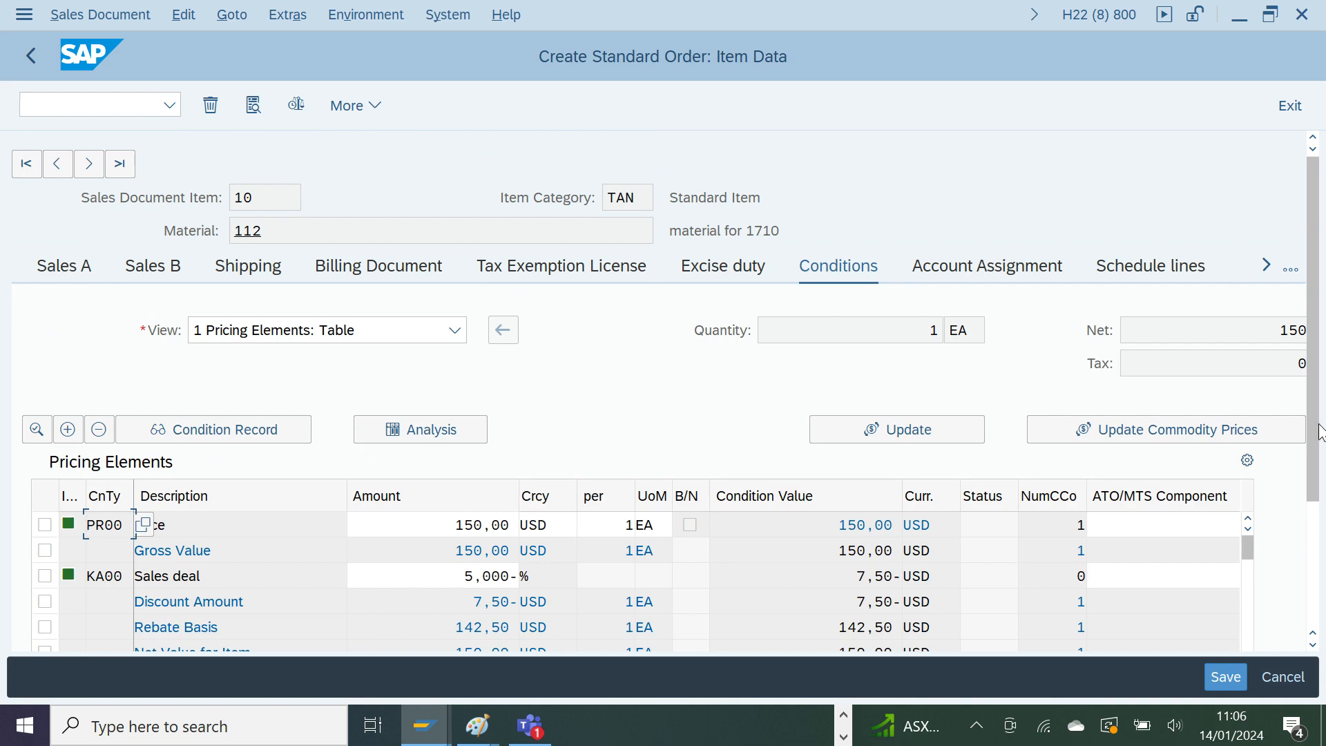
{"action": "left_click_drag", "start_coordinate": [1305, 434], "coordinate": [1320, 637]}
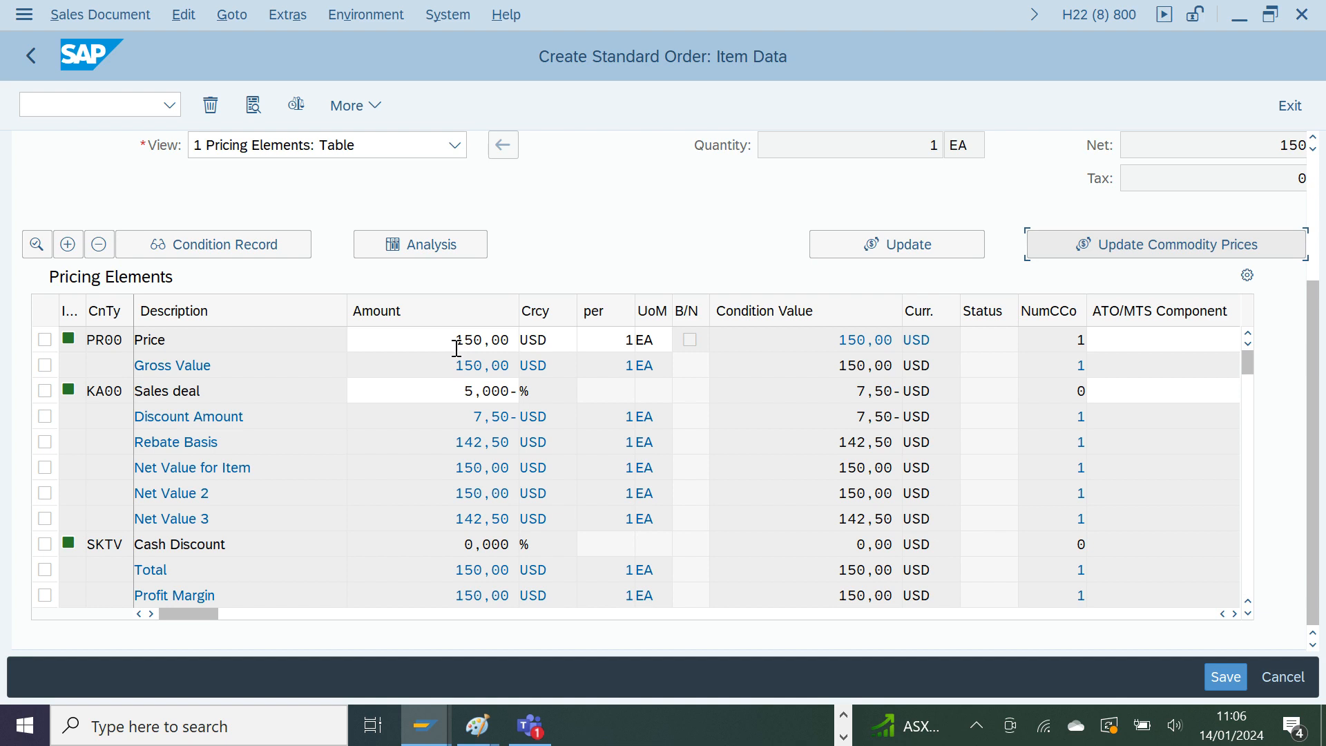
{"action": "left_click_drag", "start_coordinate": [457, 342], "coordinate": [514, 338]}
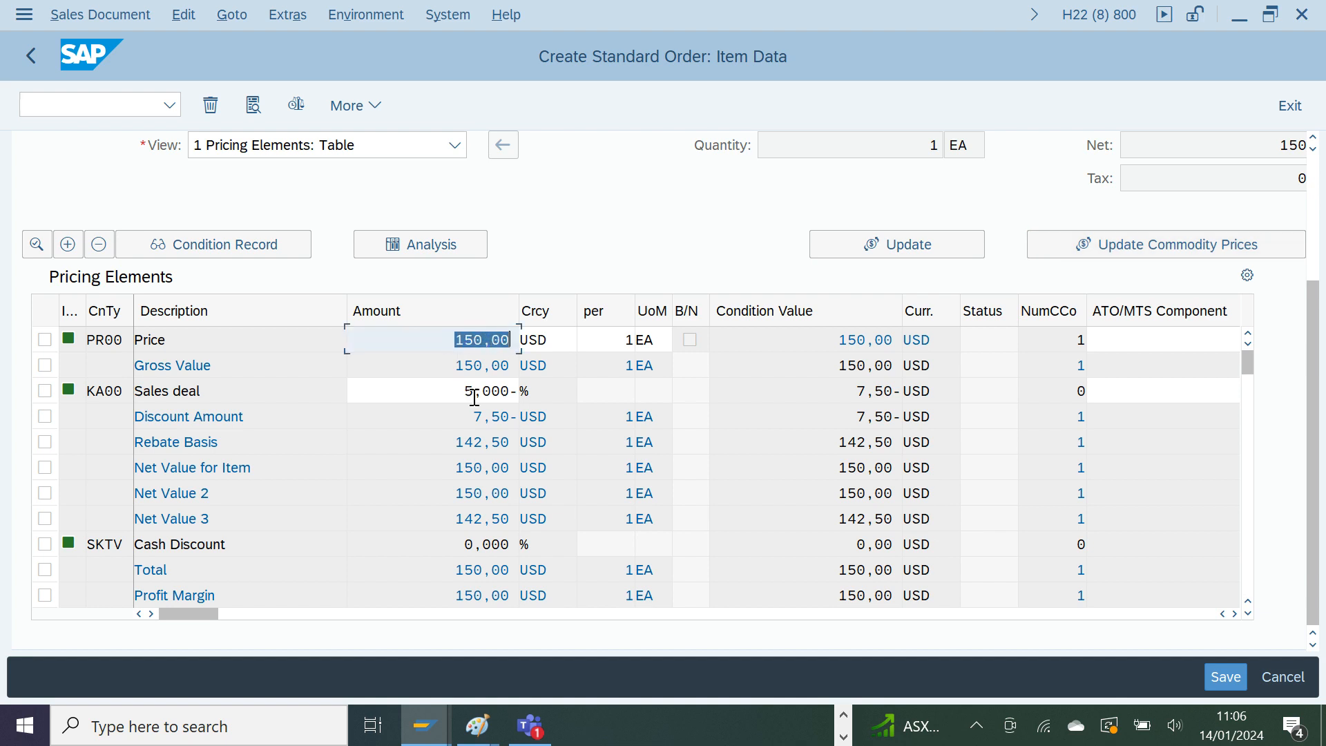
{"action": "left_click", "coordinate": [466, 388]}
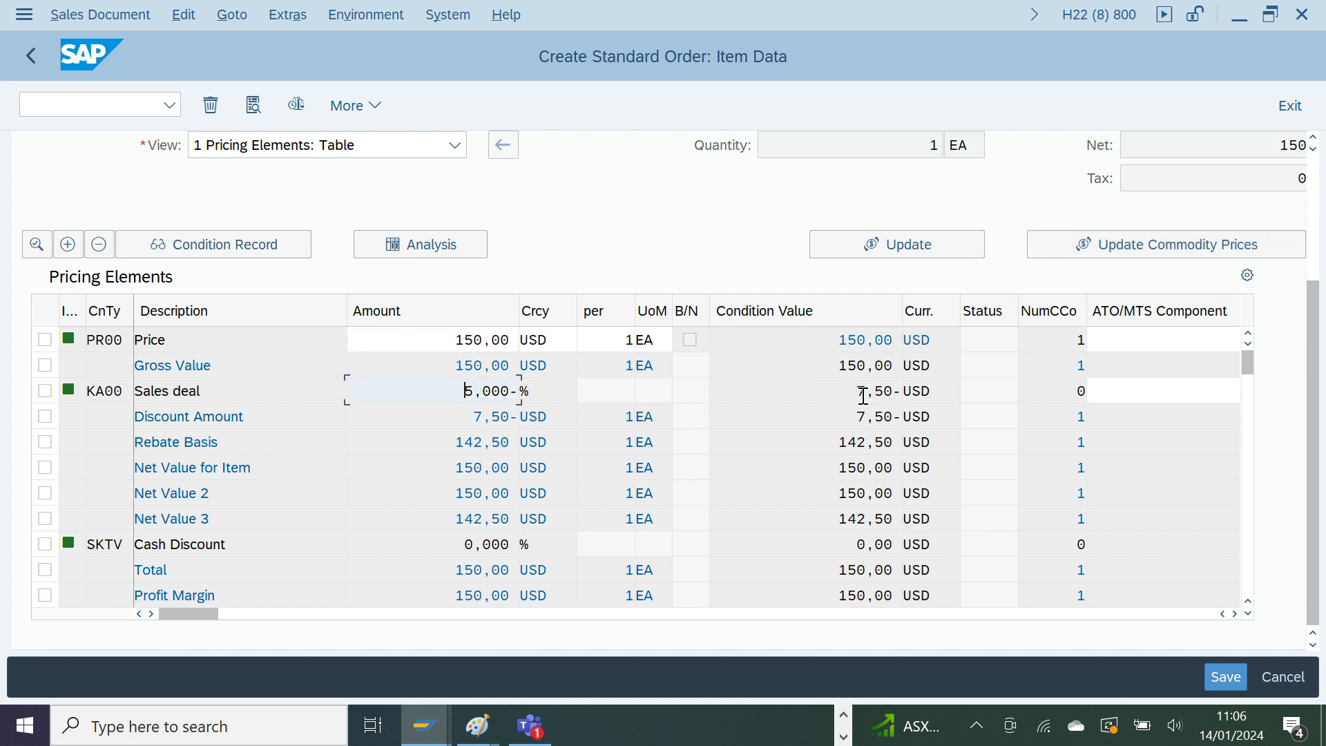
{"action": "scroll", "coordinate": [855, 406], "scroll_direction": "up", "scroll_amount": 3}
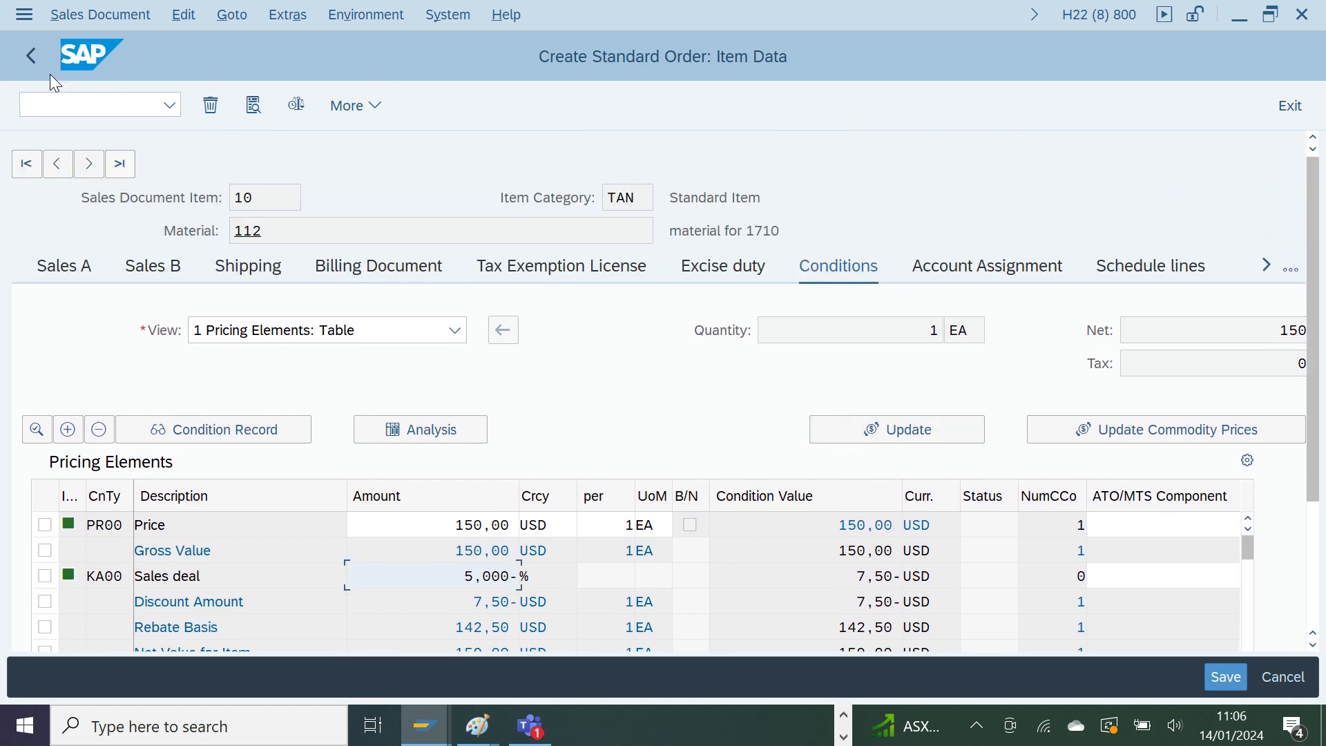
- Return to the order overview and open the conditions in the header data to examine the order's net value
{"action": "left_click", "coordinate": [27, 60]}
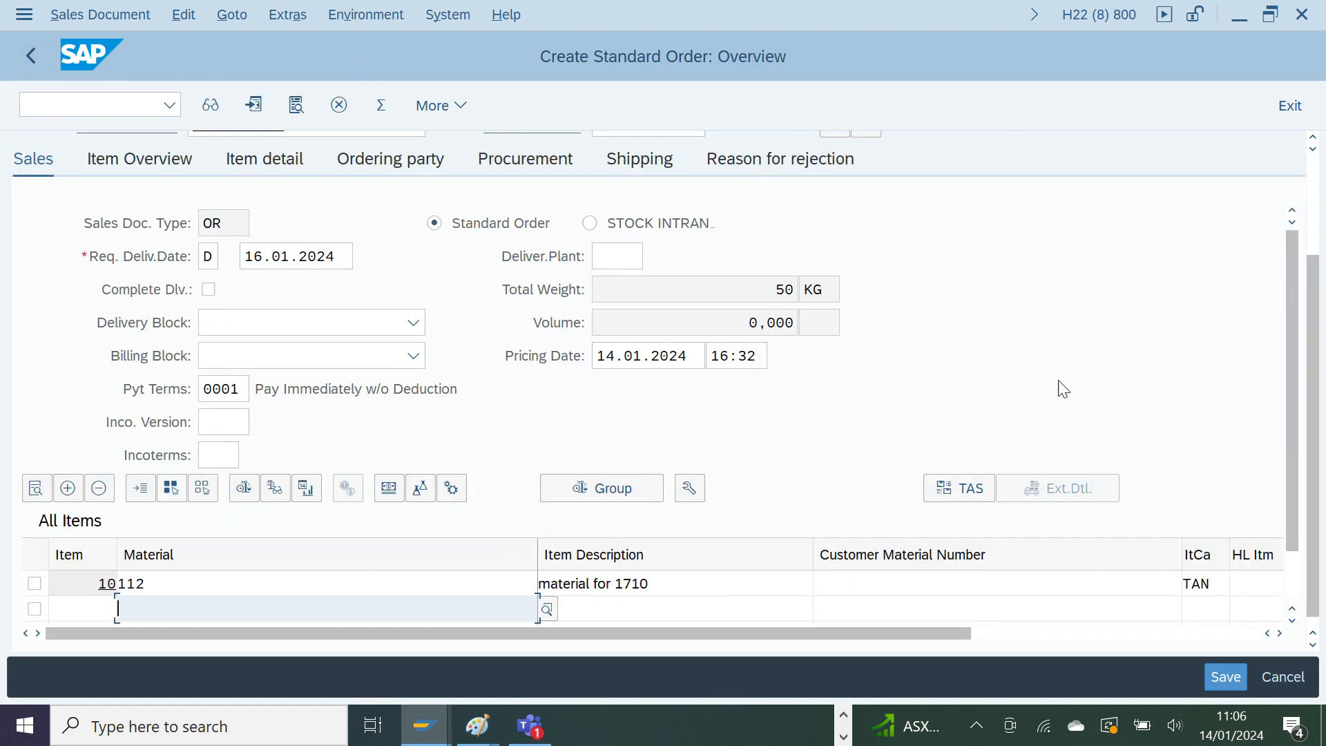
{"action": "scroll", "coordinate": [1063, 389], "scroll_direction": "up", "scroll_amount": 3}
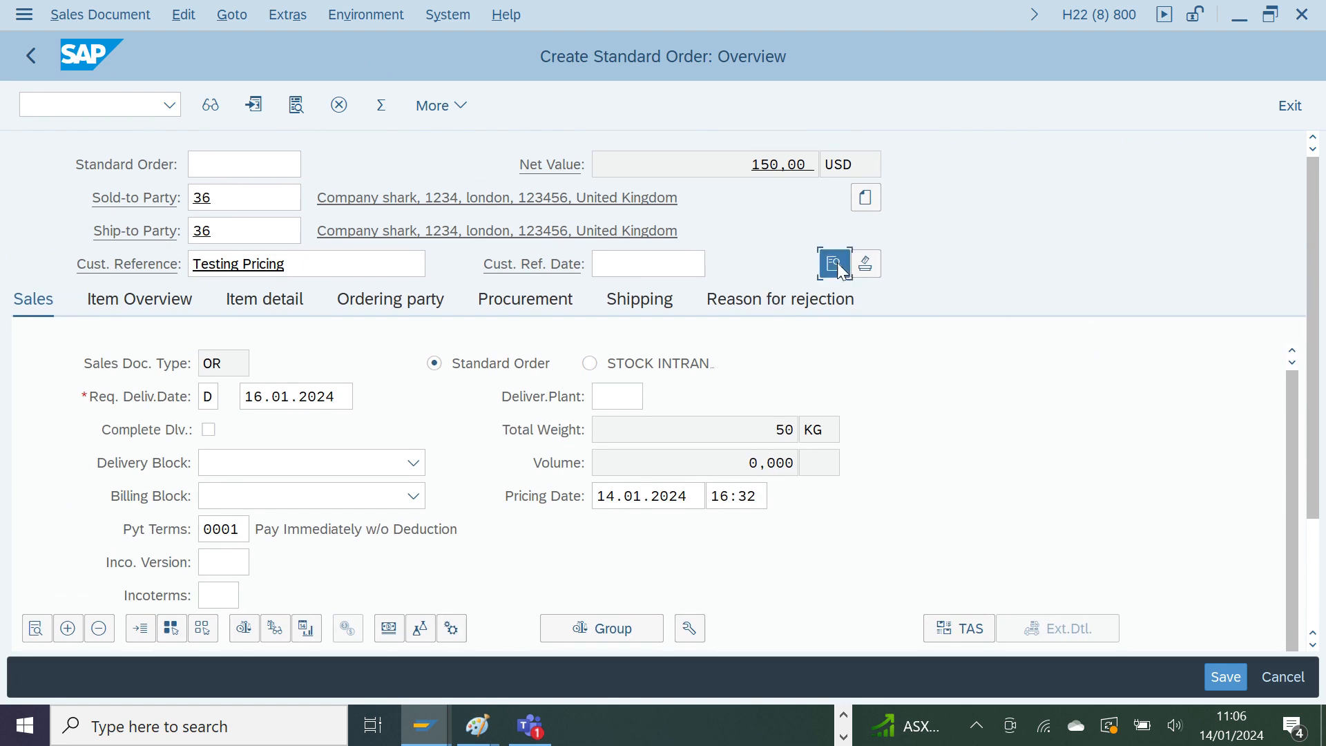
{"action": "left_click", "coordinate": [834, 263]}
{"action": "scroll", "coordinate": [740, 486], "scroll_direction": "down", "scroll_amount": 1}
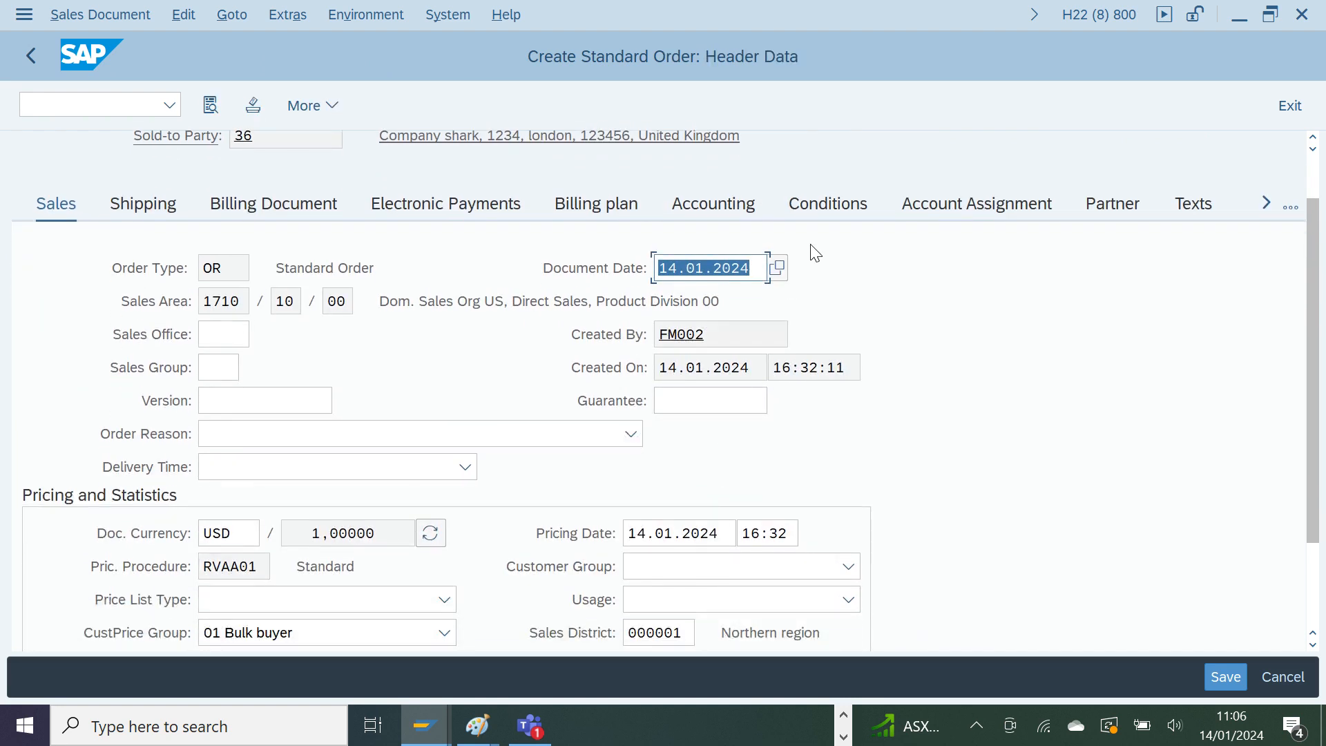
{"action": "left_click", "coordinate": [820, 201]}
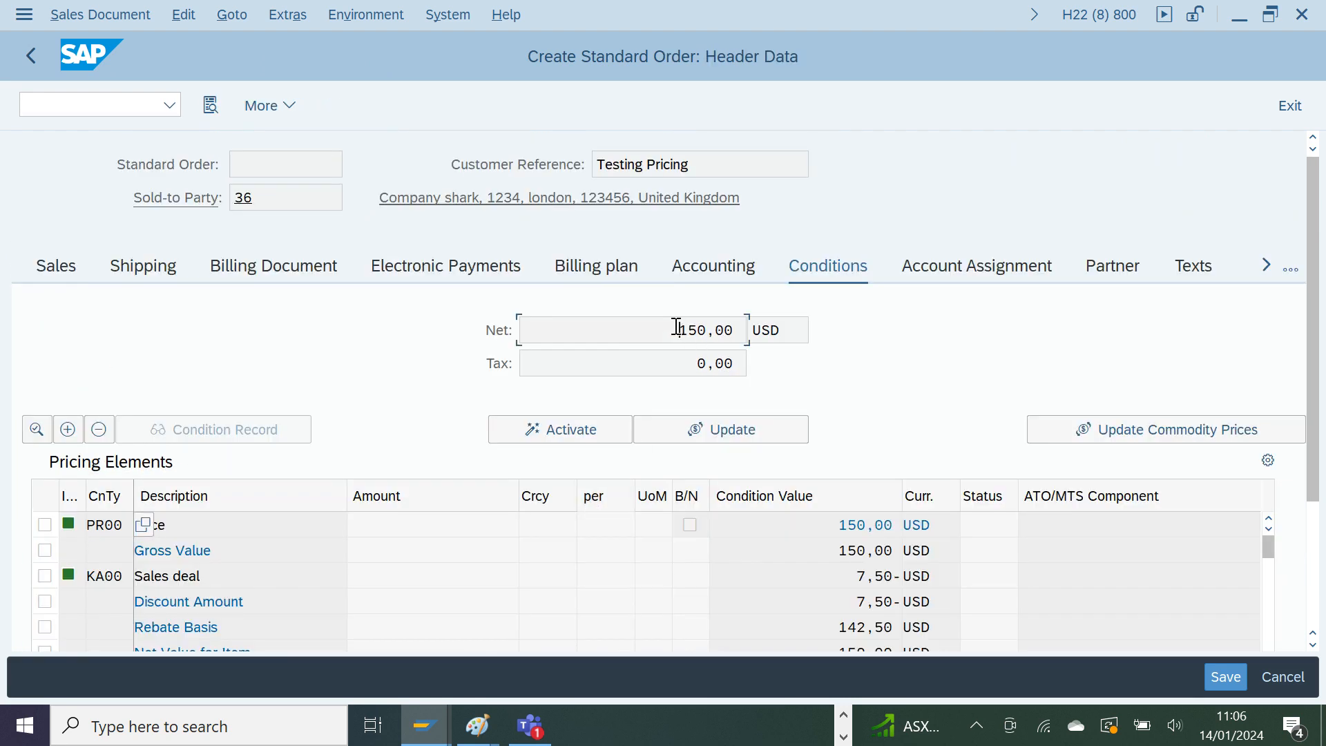
- Leave the order's header data, switch to the pricing procedures session and open the control data of RVAA01
{"action": "left_click", "coordinate": [32, 54]}
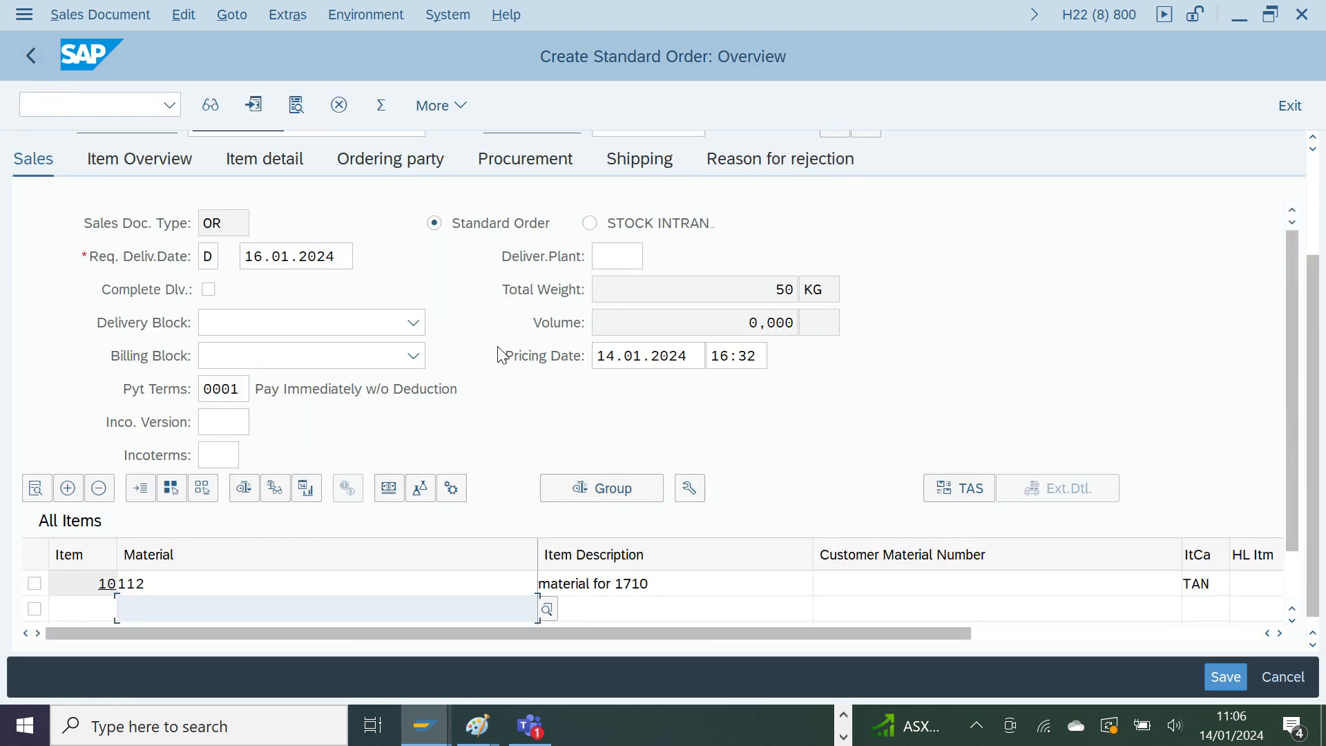
{"action": "scroll", "coordinate": [1298, 518], "scroll_direction": "down", "scroll_amount": 1}
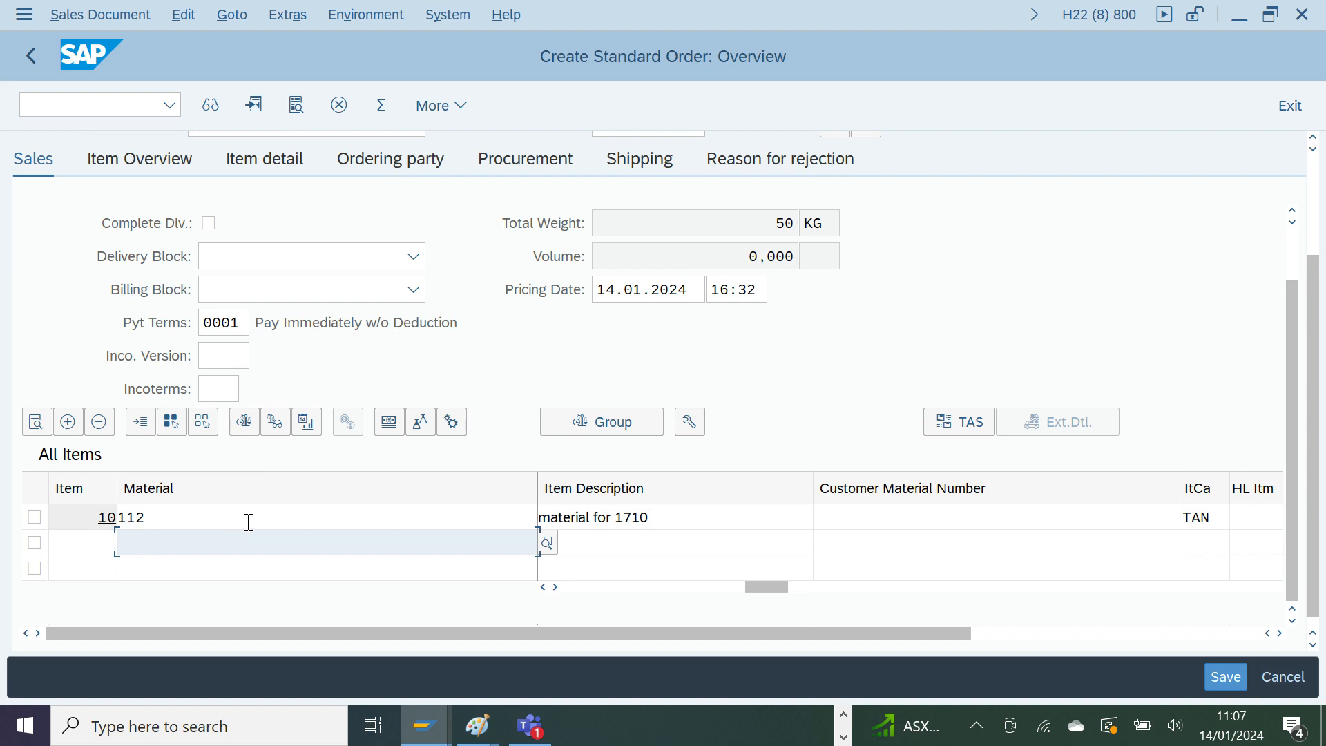
{"action": "key", "text": "alt+Tab"}
{"action": "key", "text": "alt+Tab"}
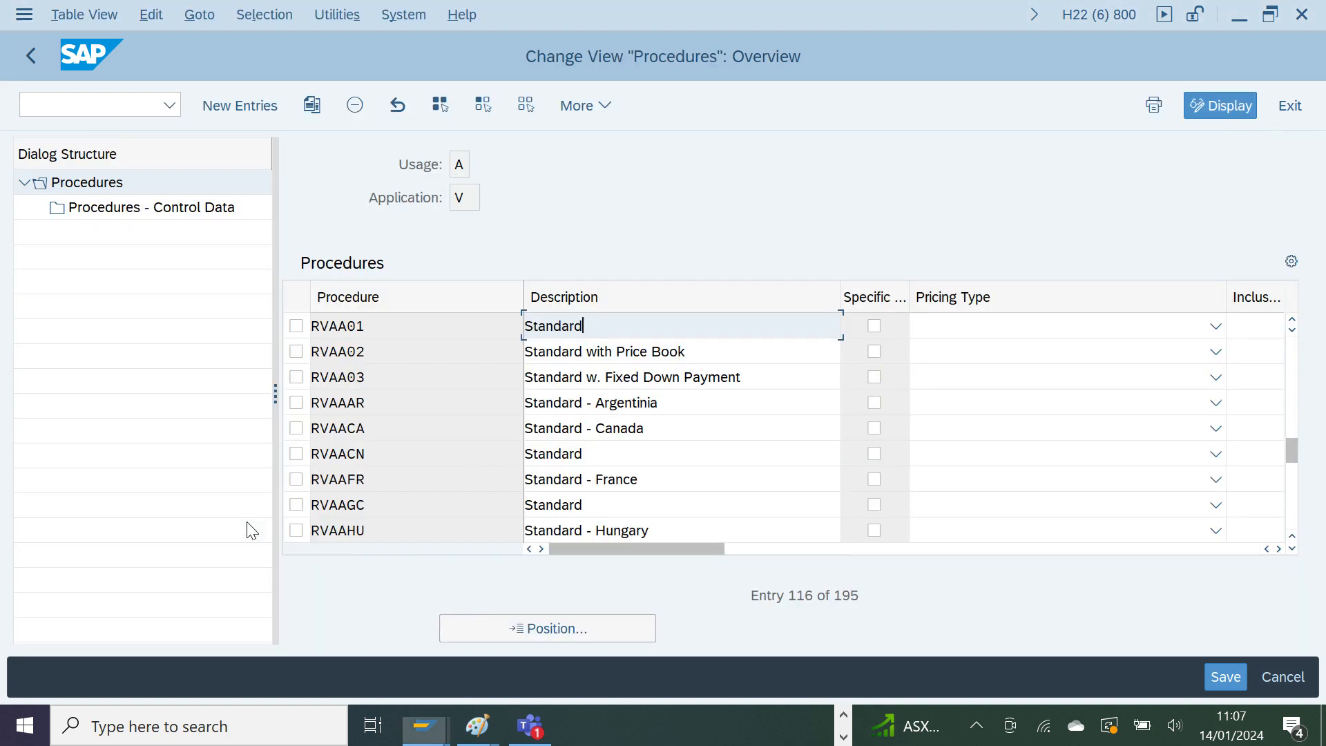
{"action": "left_click", "coordinate": [296, 326]}
{"action": "double_click", "coordinate": [122, 208]}
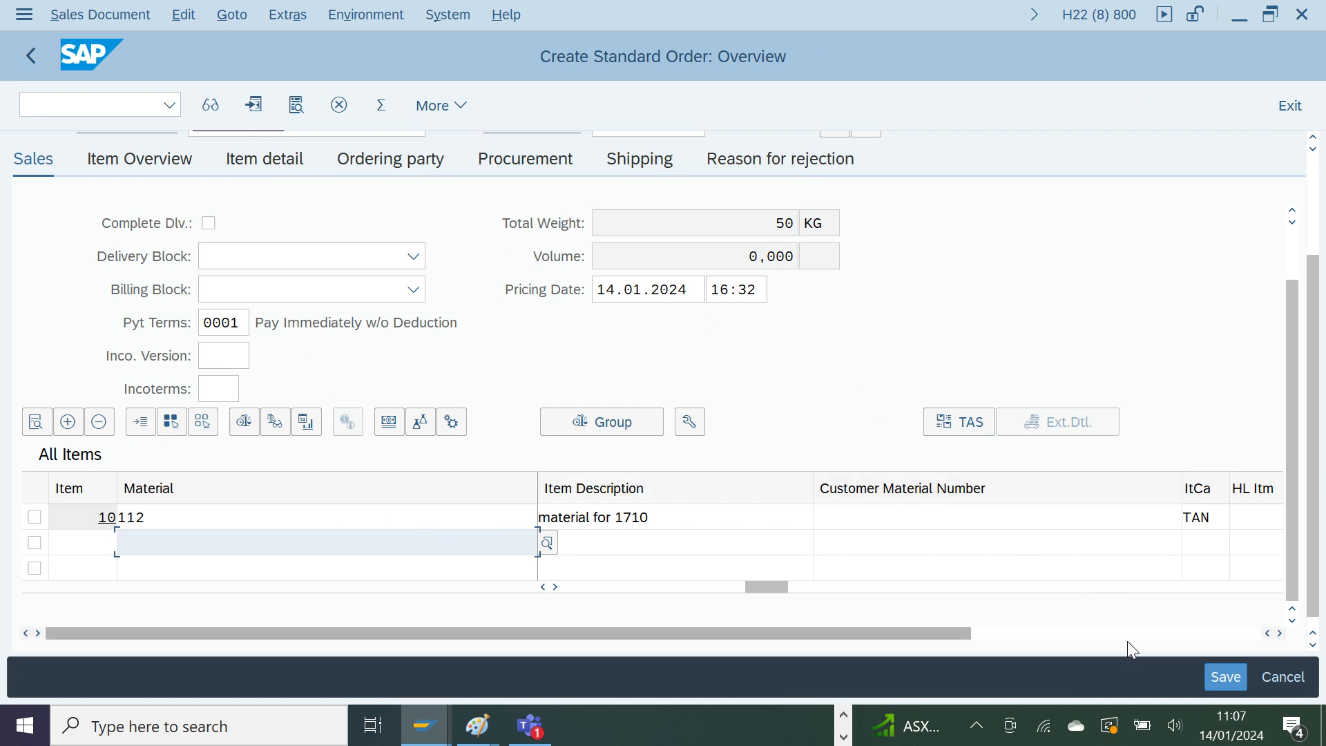
- Save the order and call up data completion for all missing entries in the incompletion log
{"action": "left_click", "coordinate": [1226, 677]}
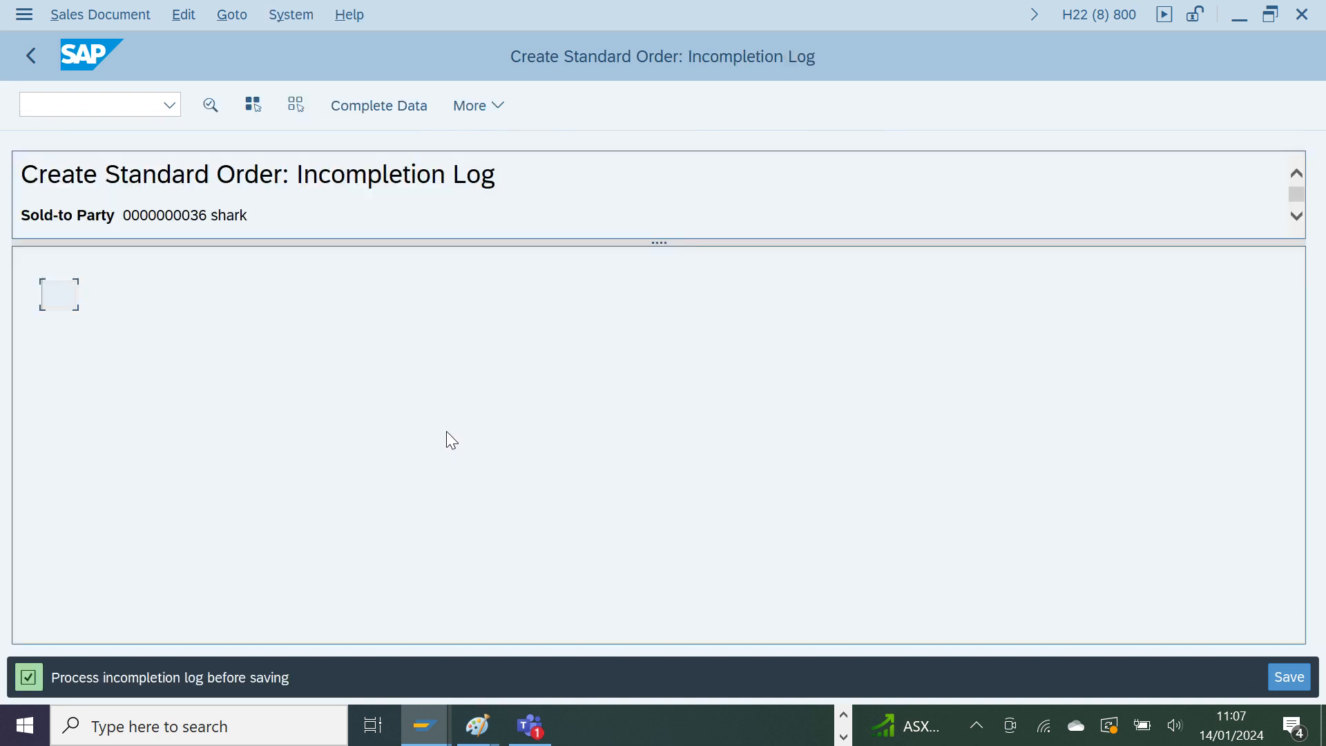
{"action": "left_click", "coordinate": [26, 265]}
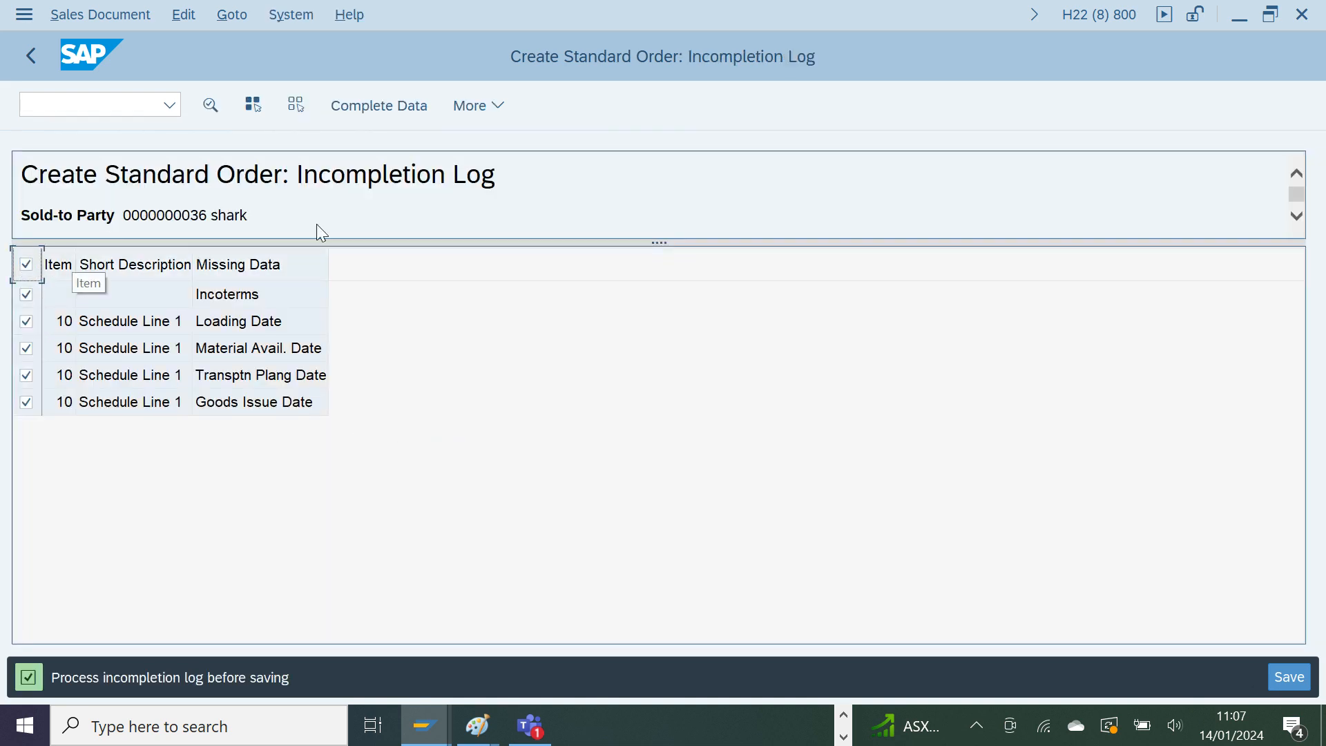
{"action": "left_click", "coordinate": [367, 104]}
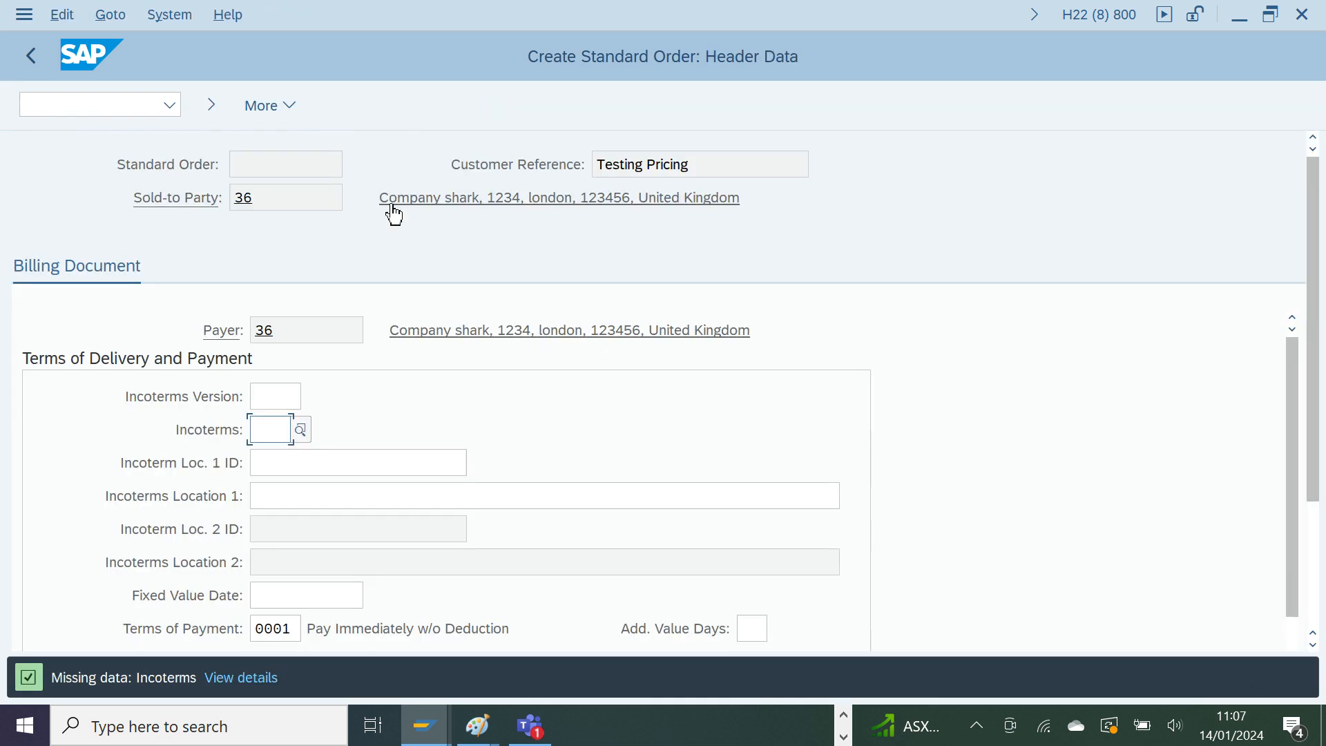
- Enter CFR as both the Incoterms and Incoterms Location 1, and acknowledge the freight redetermination
{"action": "type", "text": "C"}
{"action": "left_click", "coordinate": [280, 460]}
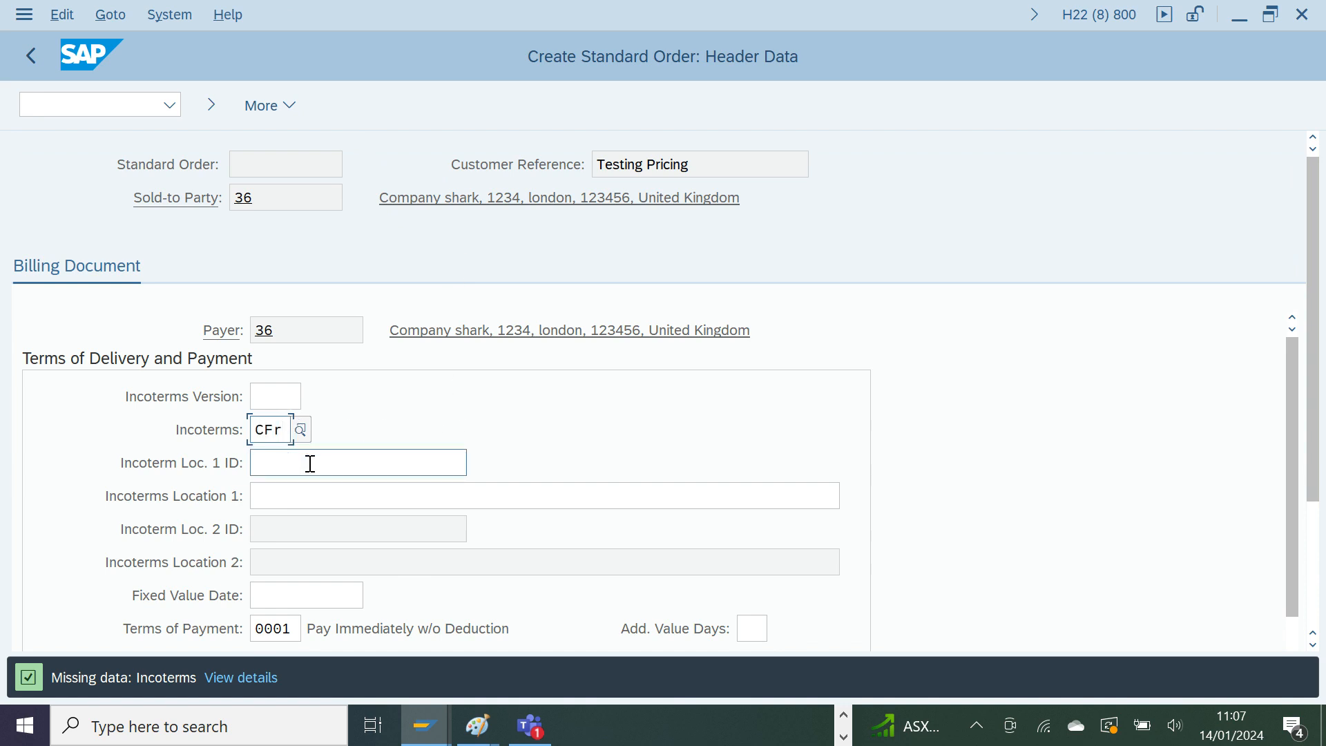
{"action": "left_click", "coordinate": [265, 493]}
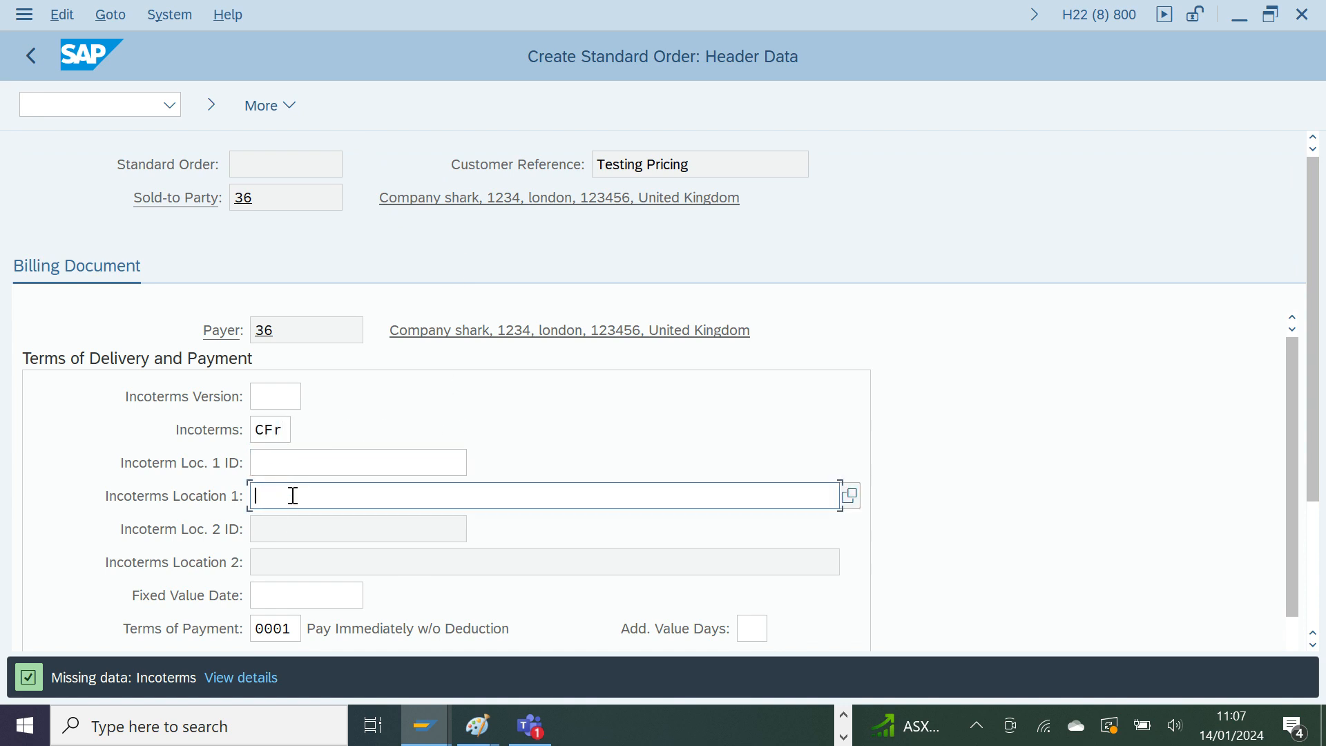
{"action": "type", "text": "cfr"}
{"action": "key", "text": "Return"}
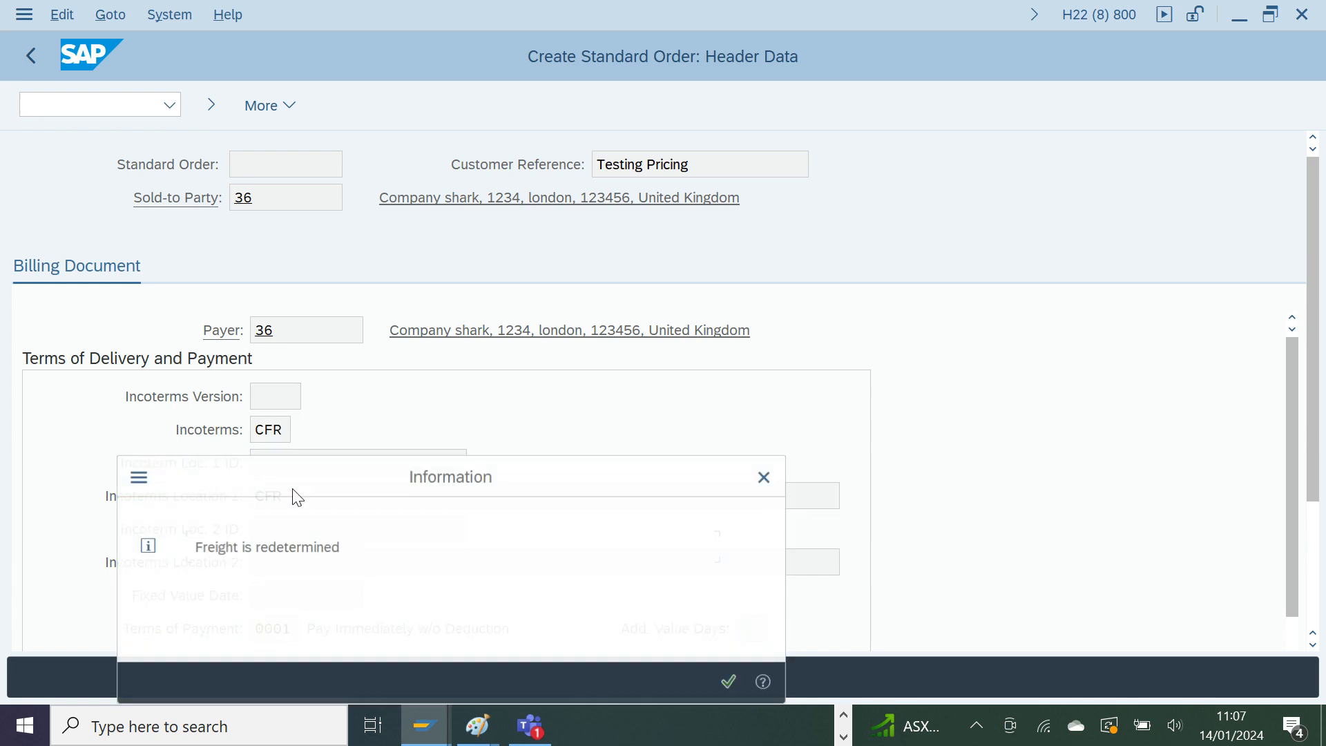
{"action": "left_click", "coordinate": [731, 683]}
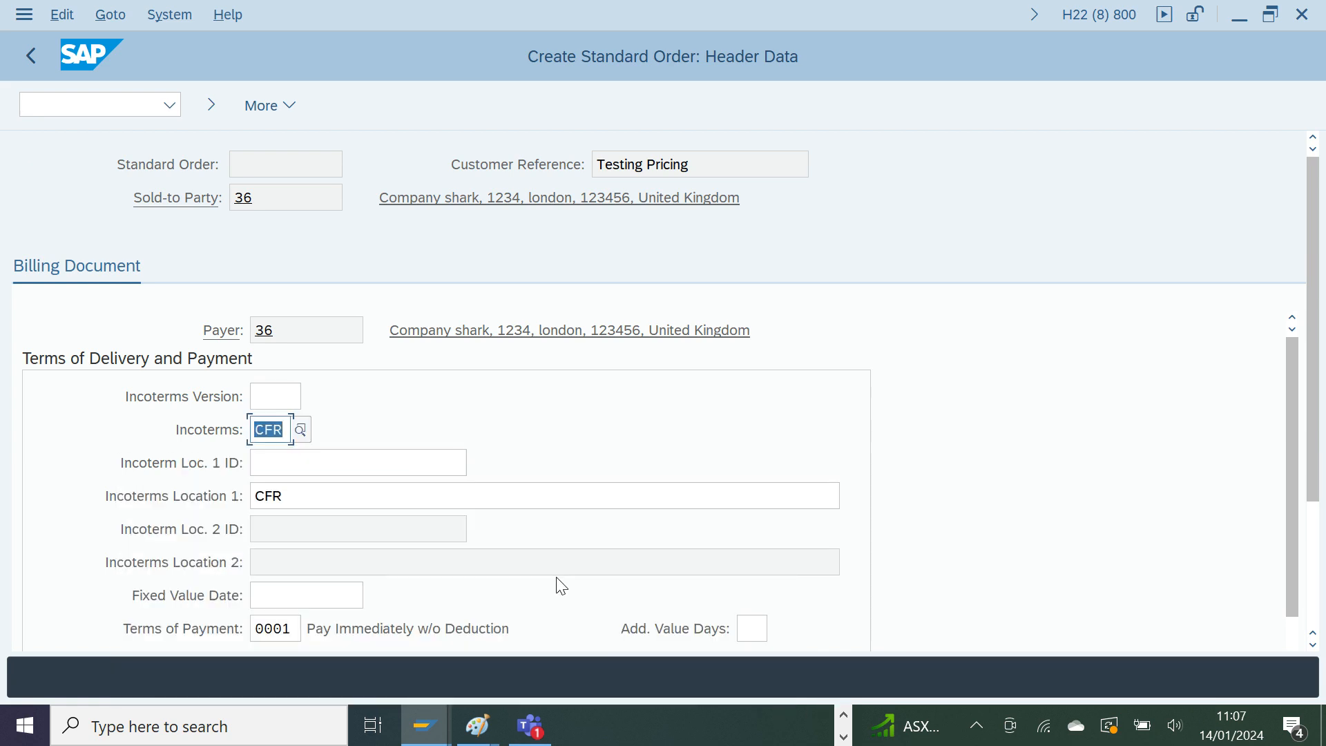
- Go to the schedule line data and set the loading date and material availability date to 14.01.2024
{"action": "left_click", "coordinate": [214, 105]}
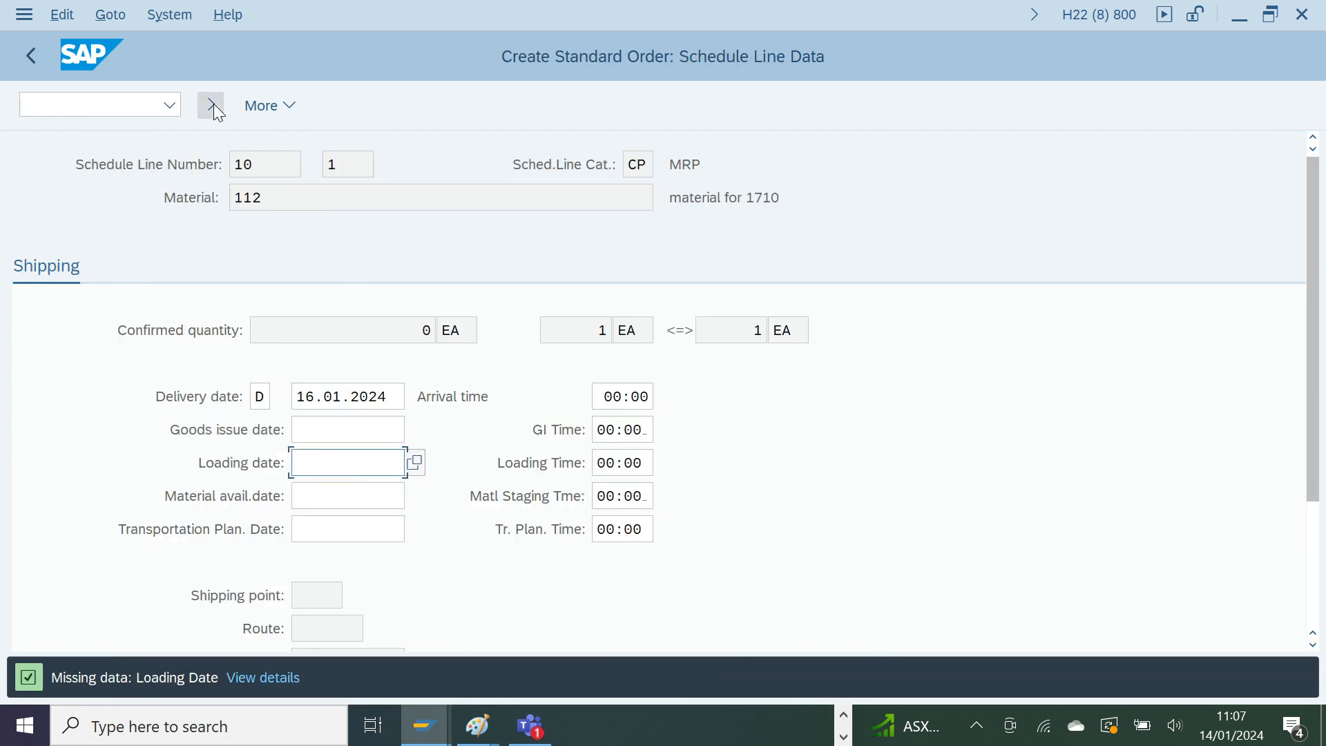
{"action": "left_click", "coordinate": [350, 464]}
{"action": "left_click", "coordinate": [415, 462]}
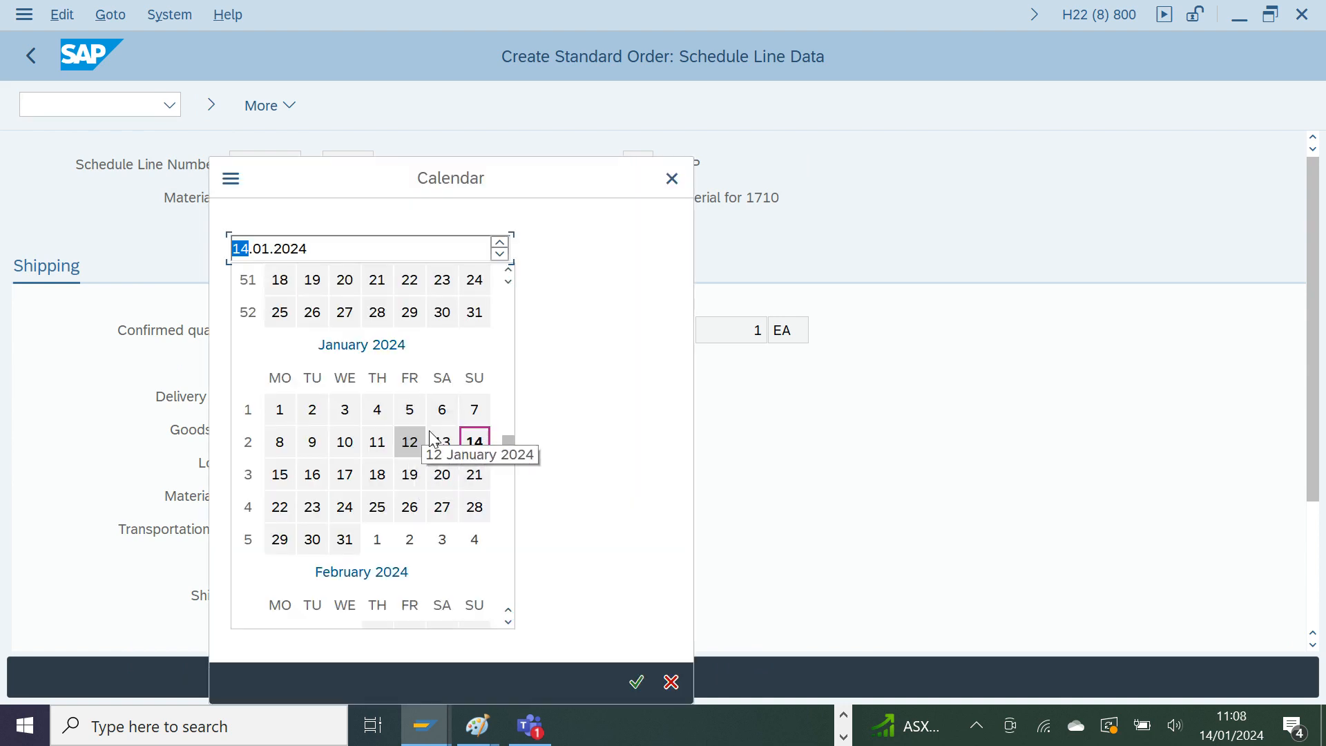
{"action": "double_click", "coordinate": [474, 442]}
{"action": "left_click", "coordinate": [349, 438]}
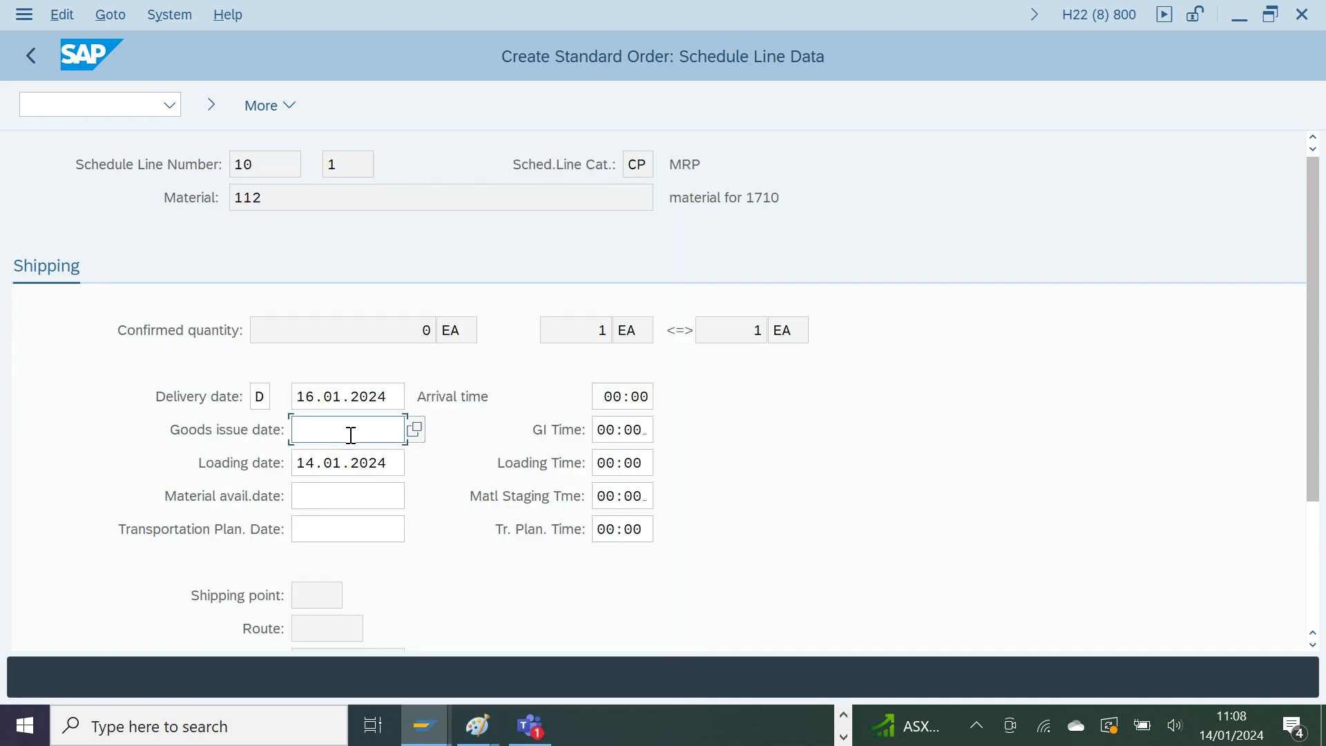
{"action": "left_click", "coordinate": [373, 494]}
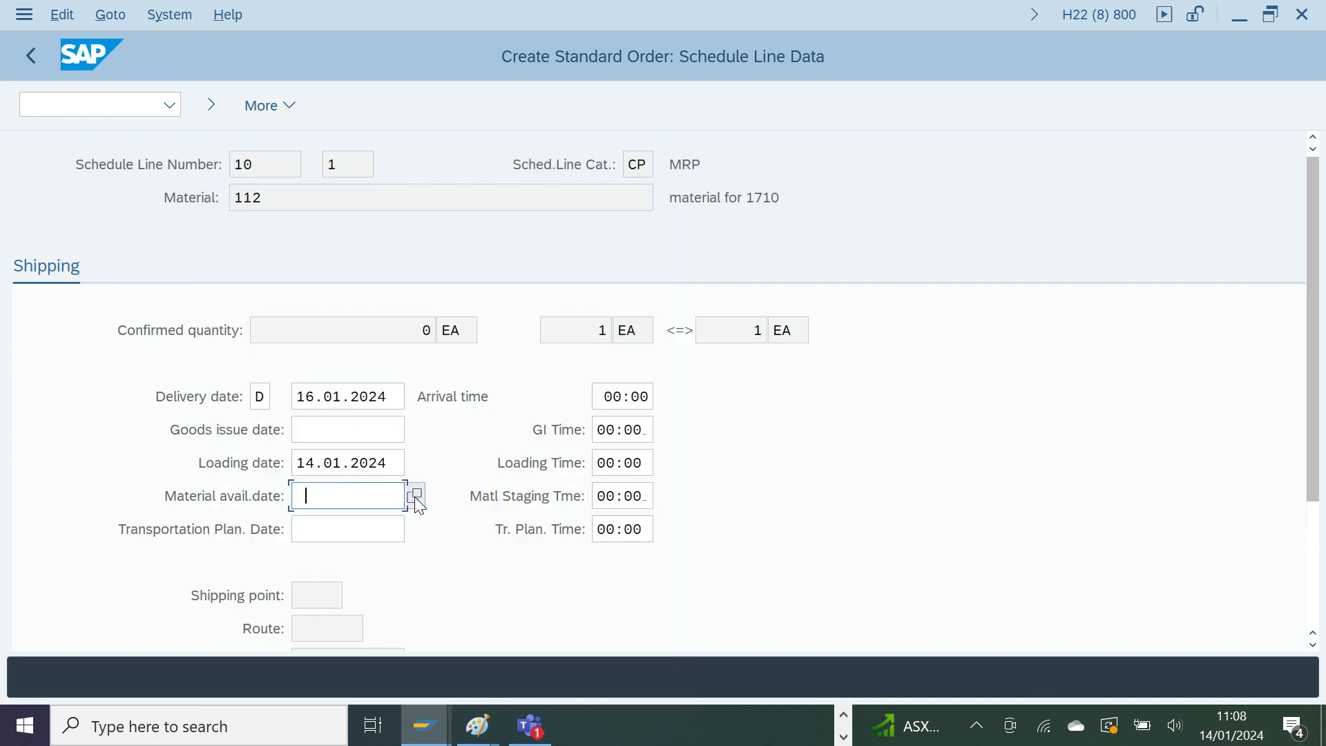
{"action": "left_click", "coordinate": [415, 496]}
{"action": "double_click", "coordinate": [482, 441]}
{"action": "key", "text": "Return"}
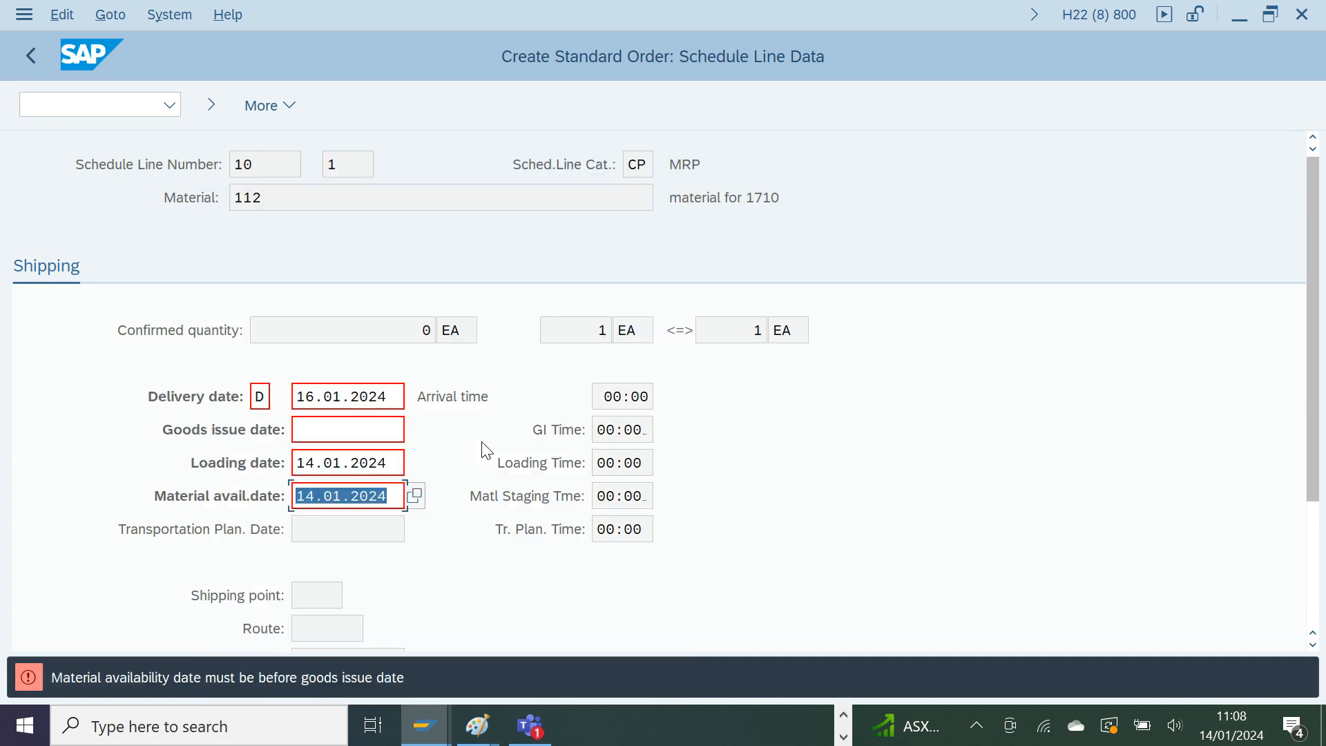
- Set the goods issue date of the schedule line to 16.01.2024
{"action": "left_click", "coordinate": [314, 399]}
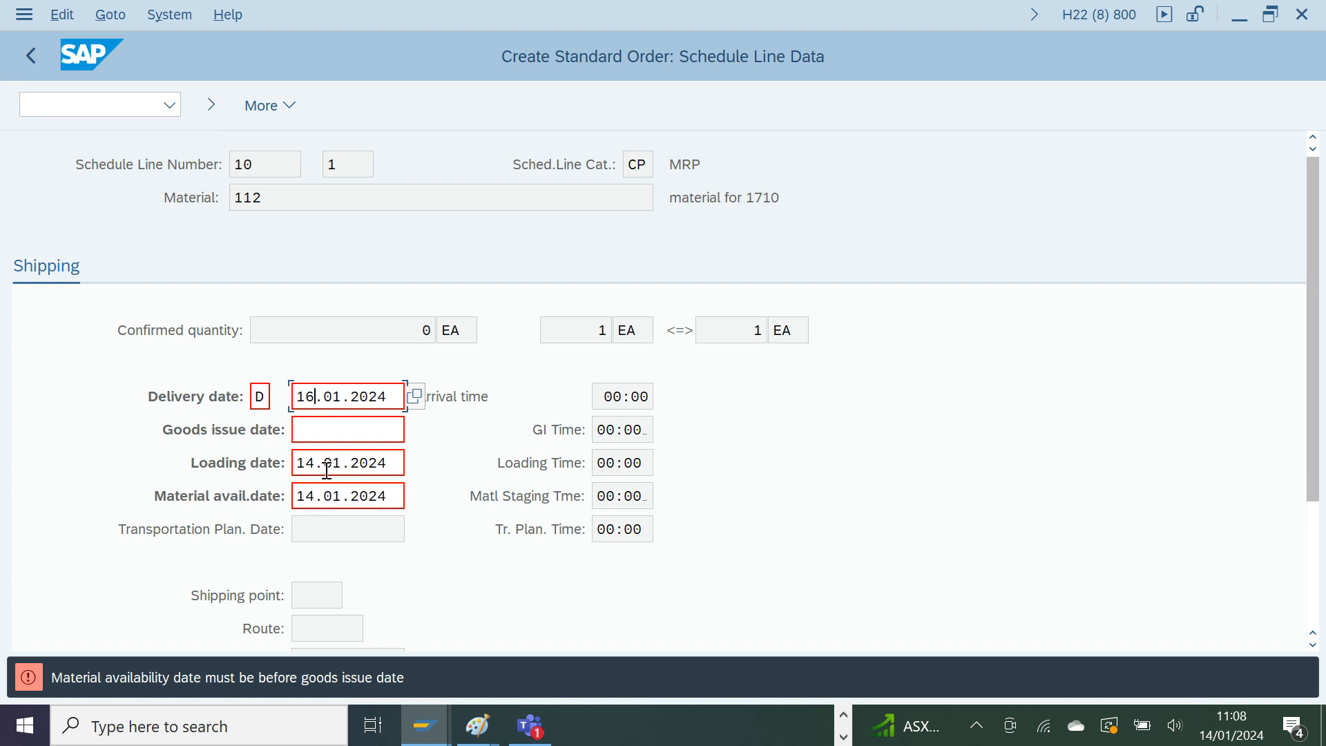
{"action": "left_click", "coordinate": [331, 432]}
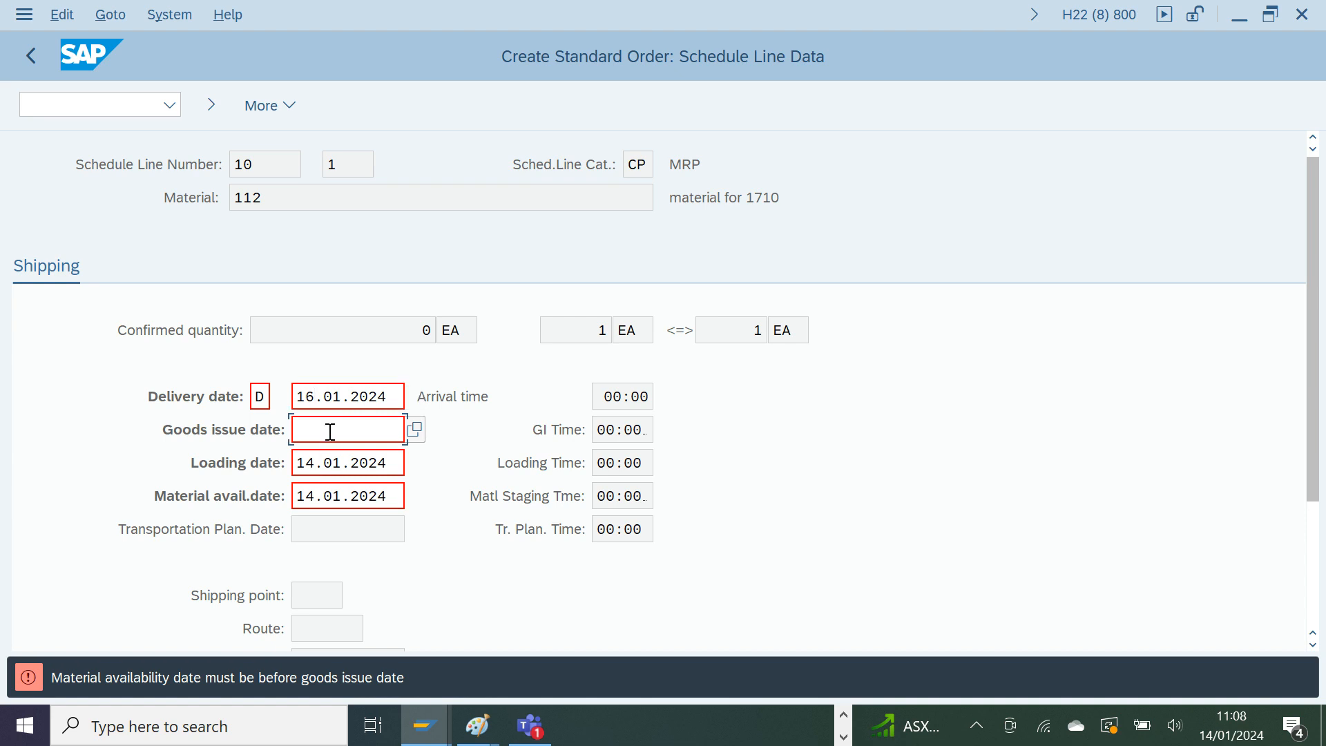
{"action": "left_click", "coordinate": [416, 429]}
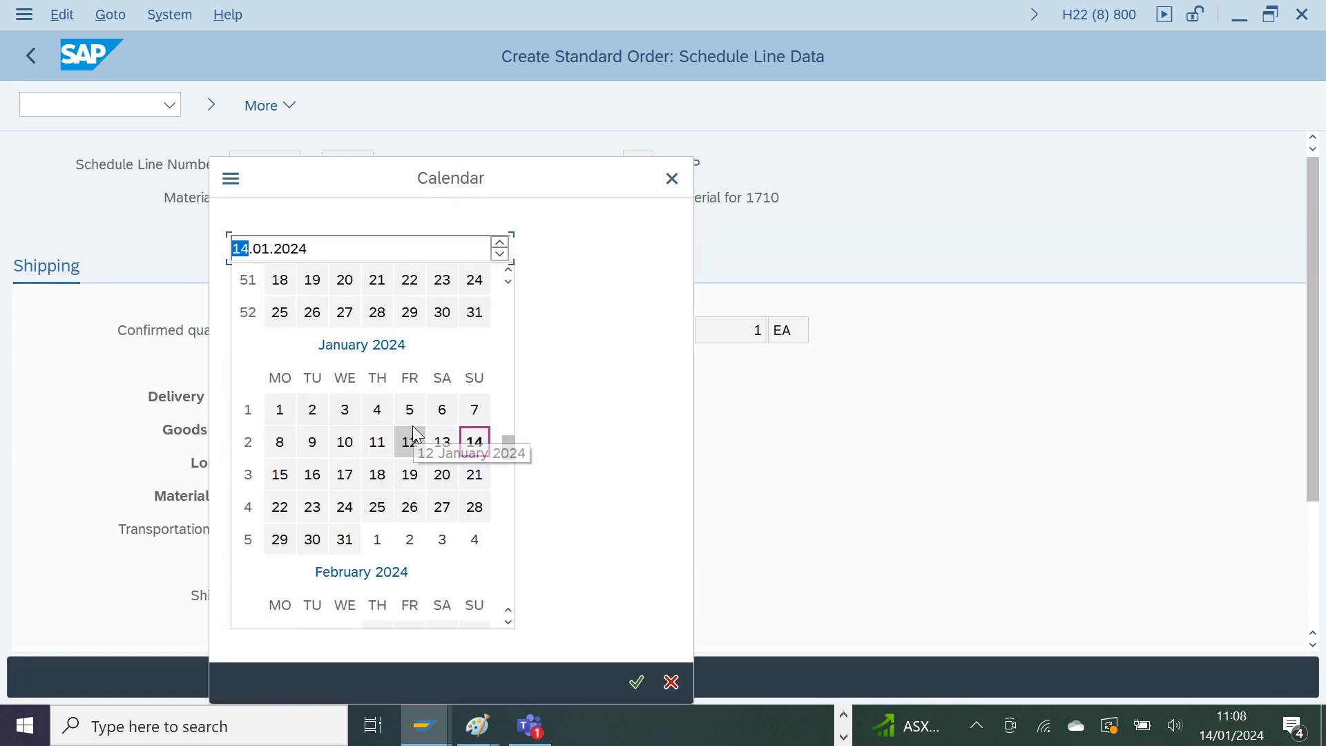
{"action": "double_click", "coordinate": [312, 474]}
{"action": "double_click", "coordinate": [328, 468]}
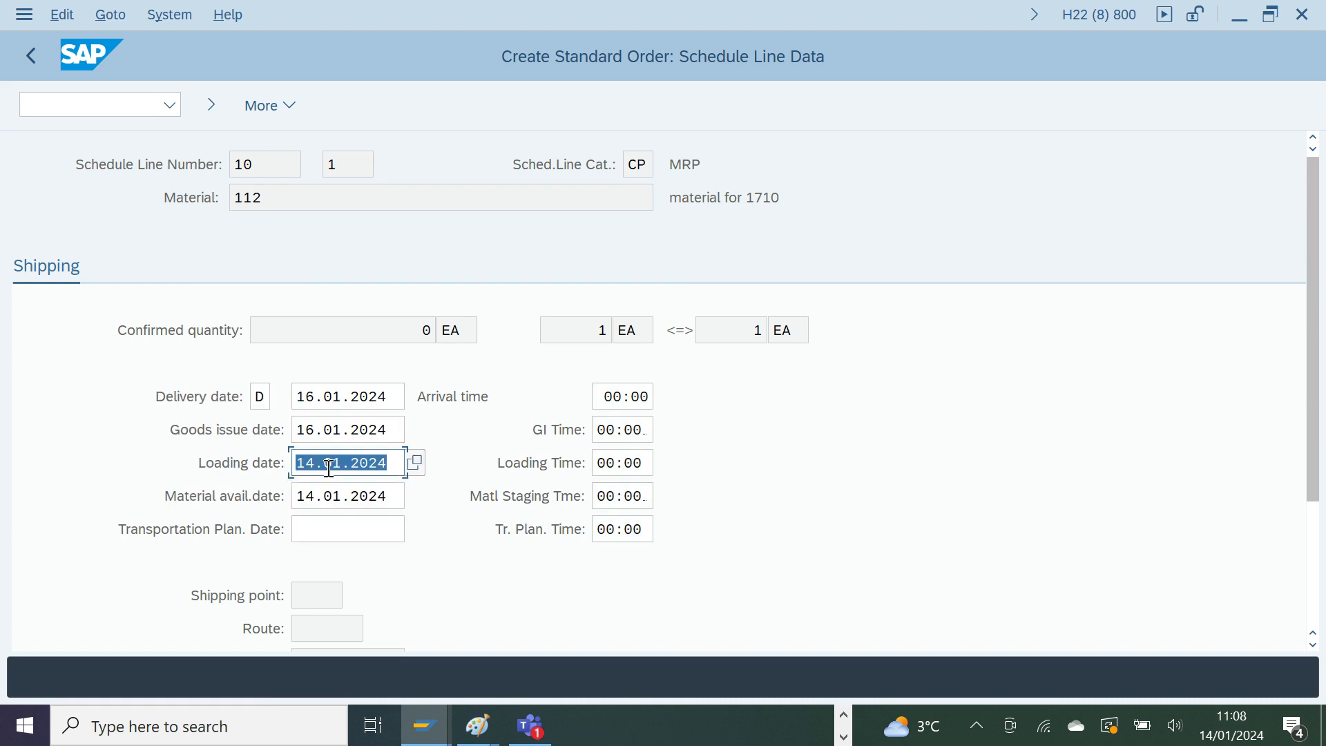
- Set the transportation planning date to 14.01.2024, finish the incomplete data and save the standard order
{"action": "left_click", "coordinate": [217, 111]}
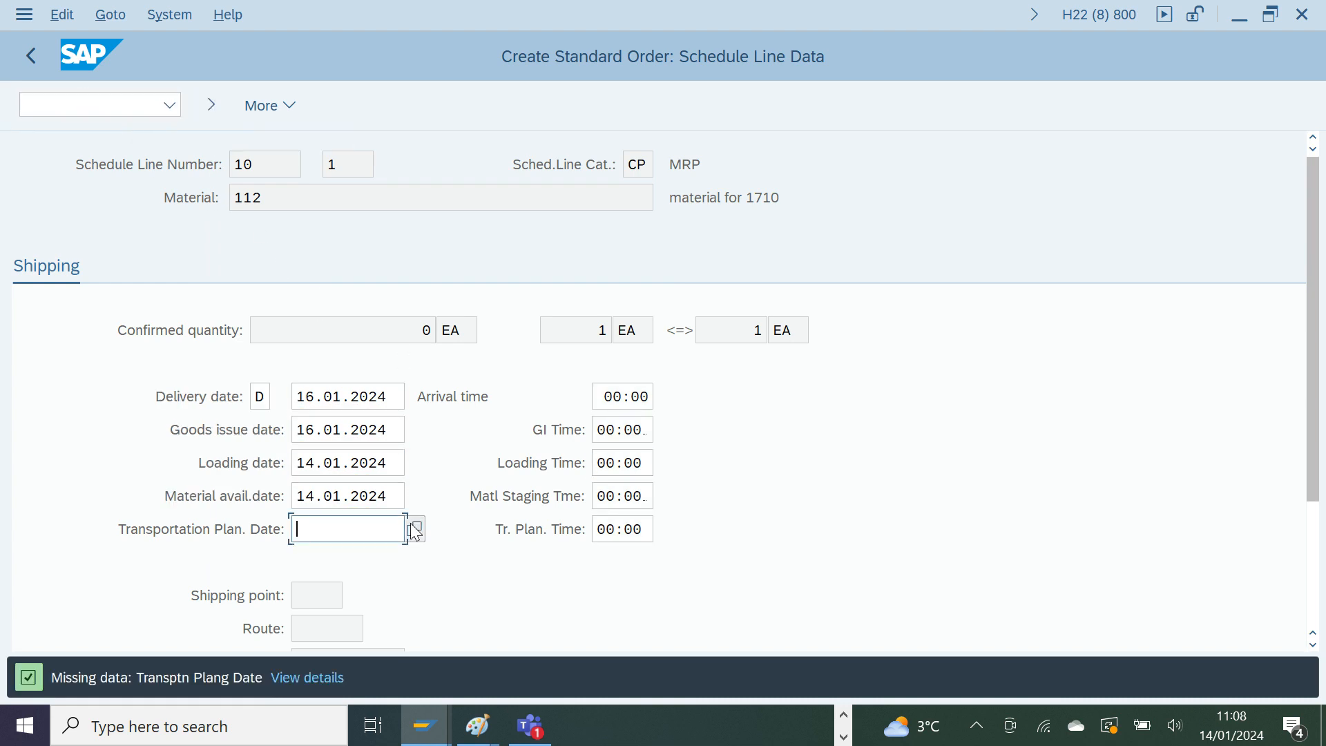
{"action": "left_click", "coordinate": [421, 532]}
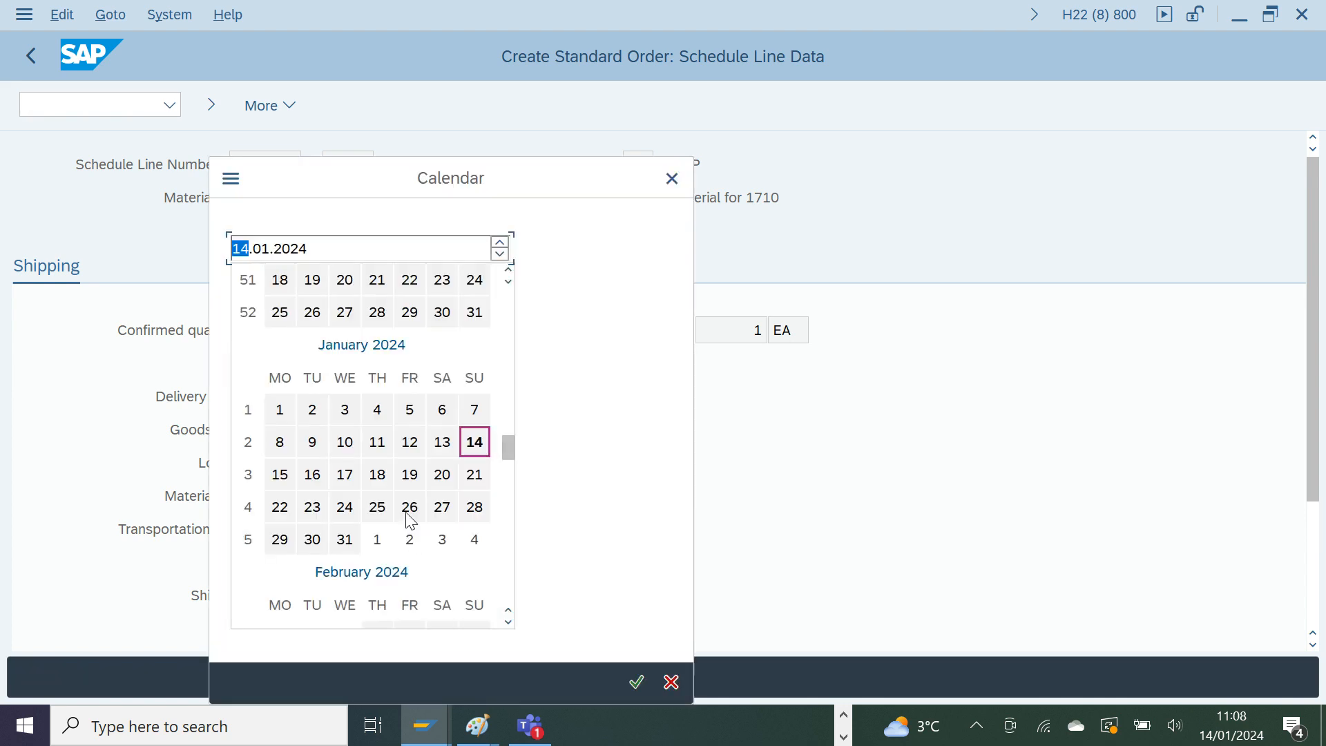
{"action": "double_click", "coordinate": [474, 442]}
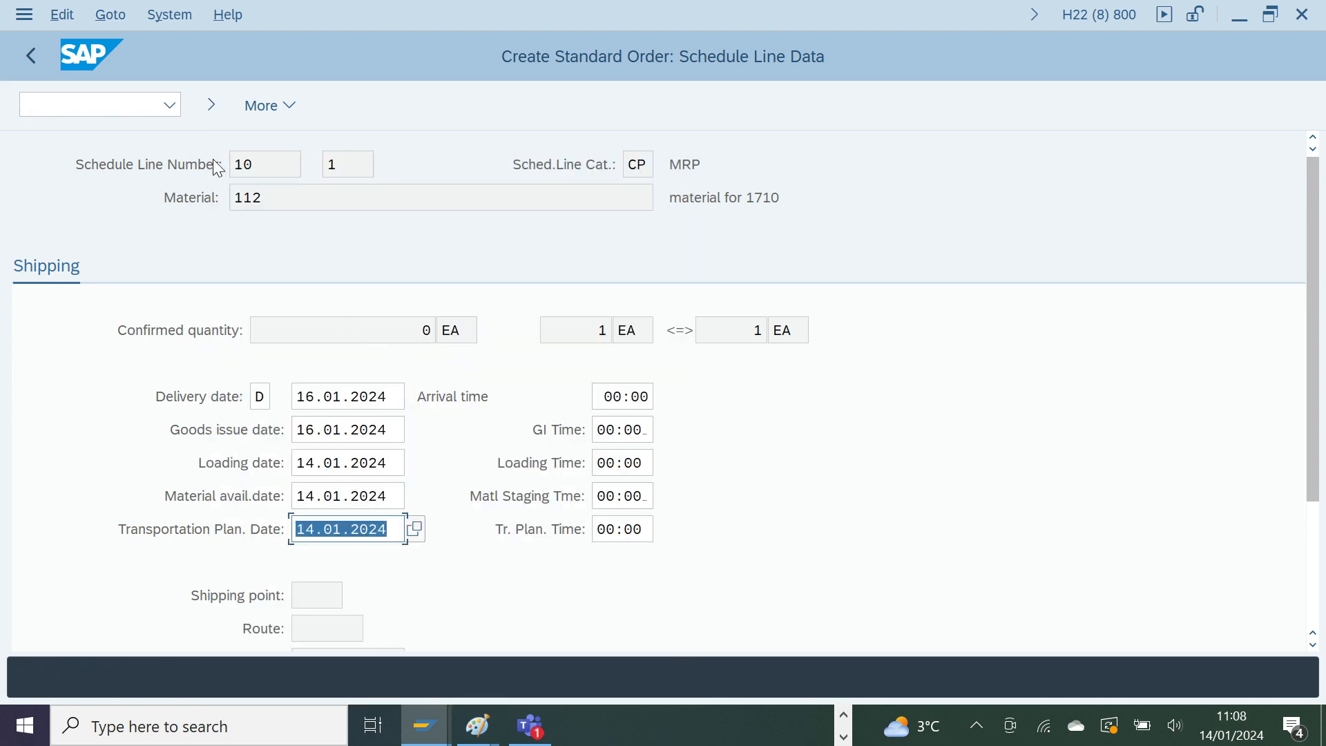
{"action": "left_click", "coordinate": [213, 109]}
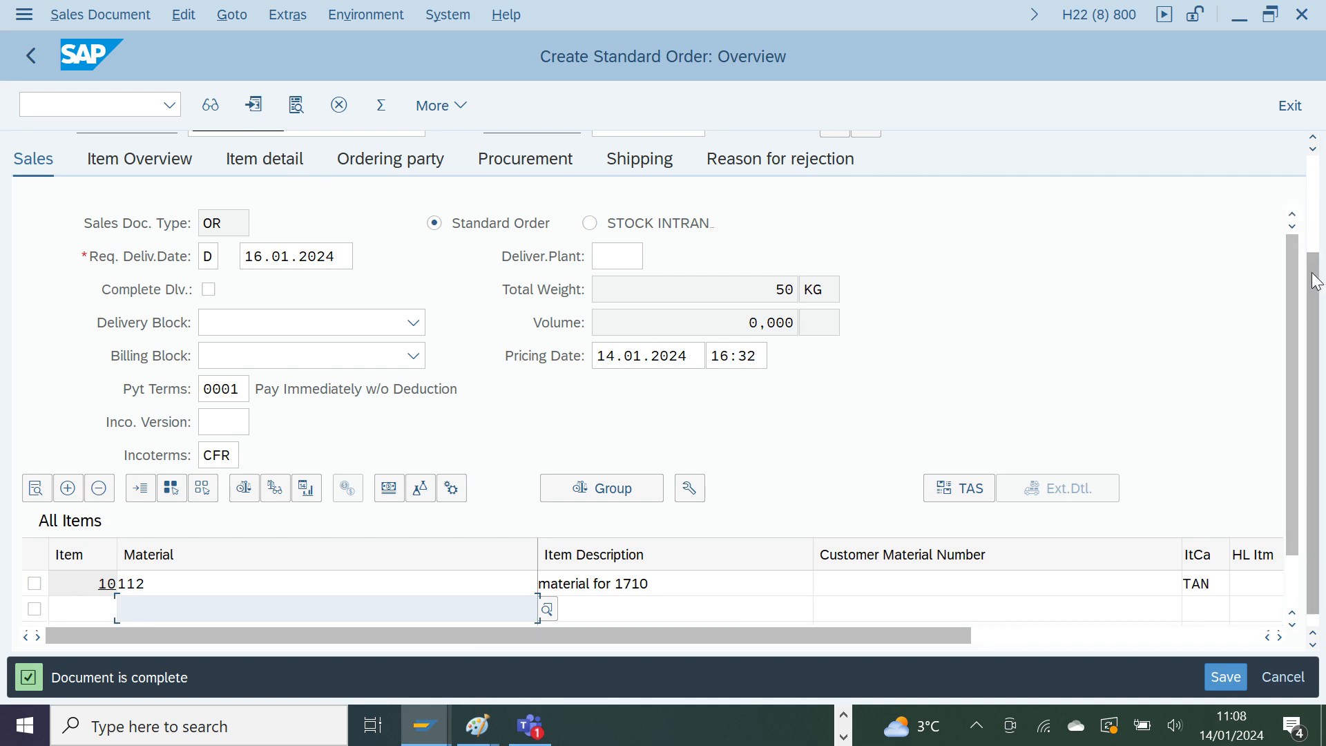
{"action": "left_click_drag", "start_coordinate": [1314, 278], "coordinate": [1325, 174]}
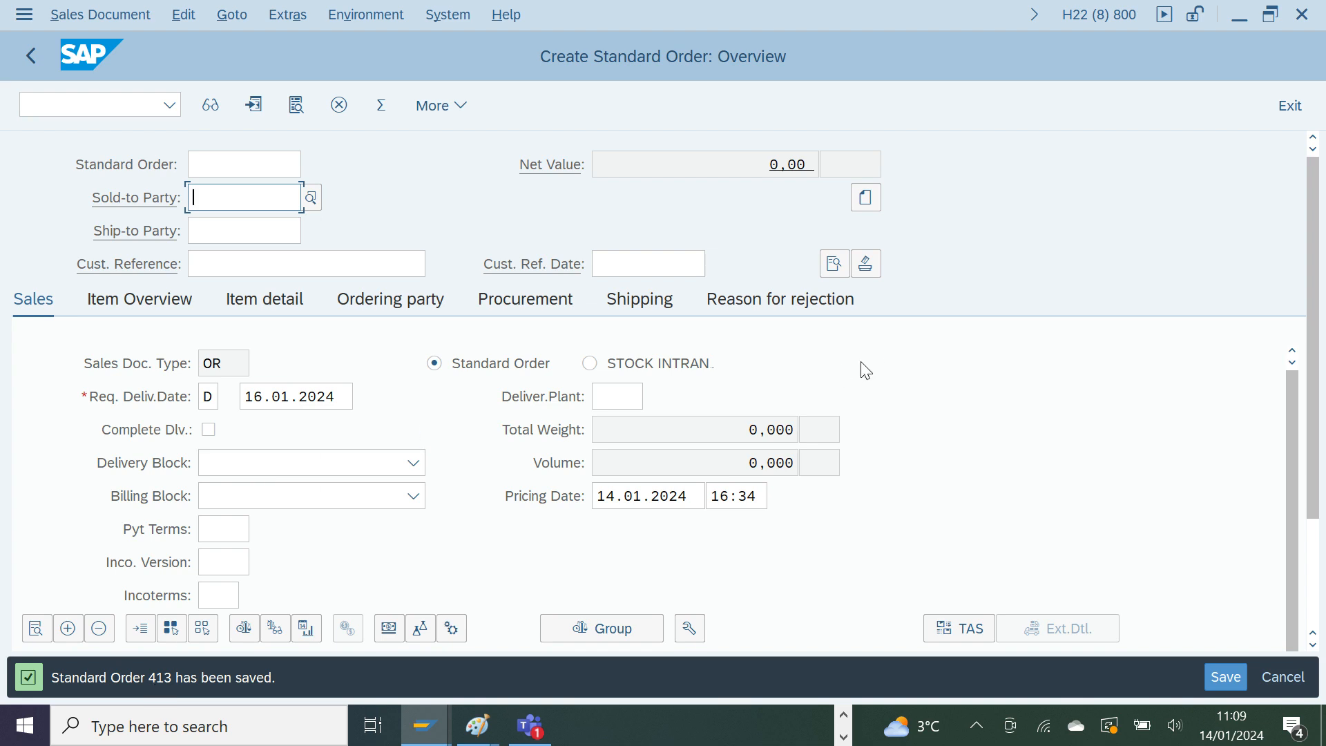
- Return to the RVAA01 control data, narrow the Description column and examine the requirement, alternative calculation and account key columns
{"action": "key", "text": "alt+Tab"}
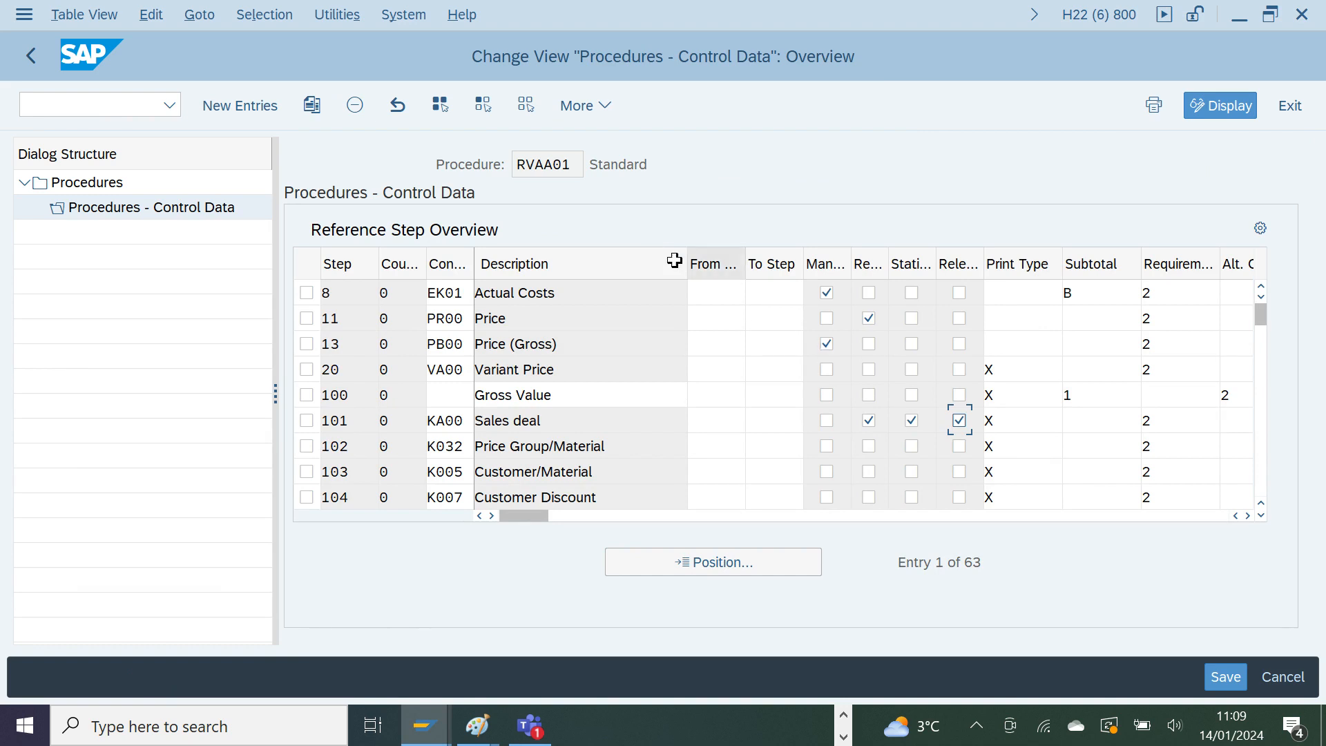
{"action": "left_click_drag", "start_coordinate": [688, 259], "coordinate": [606, 275]}
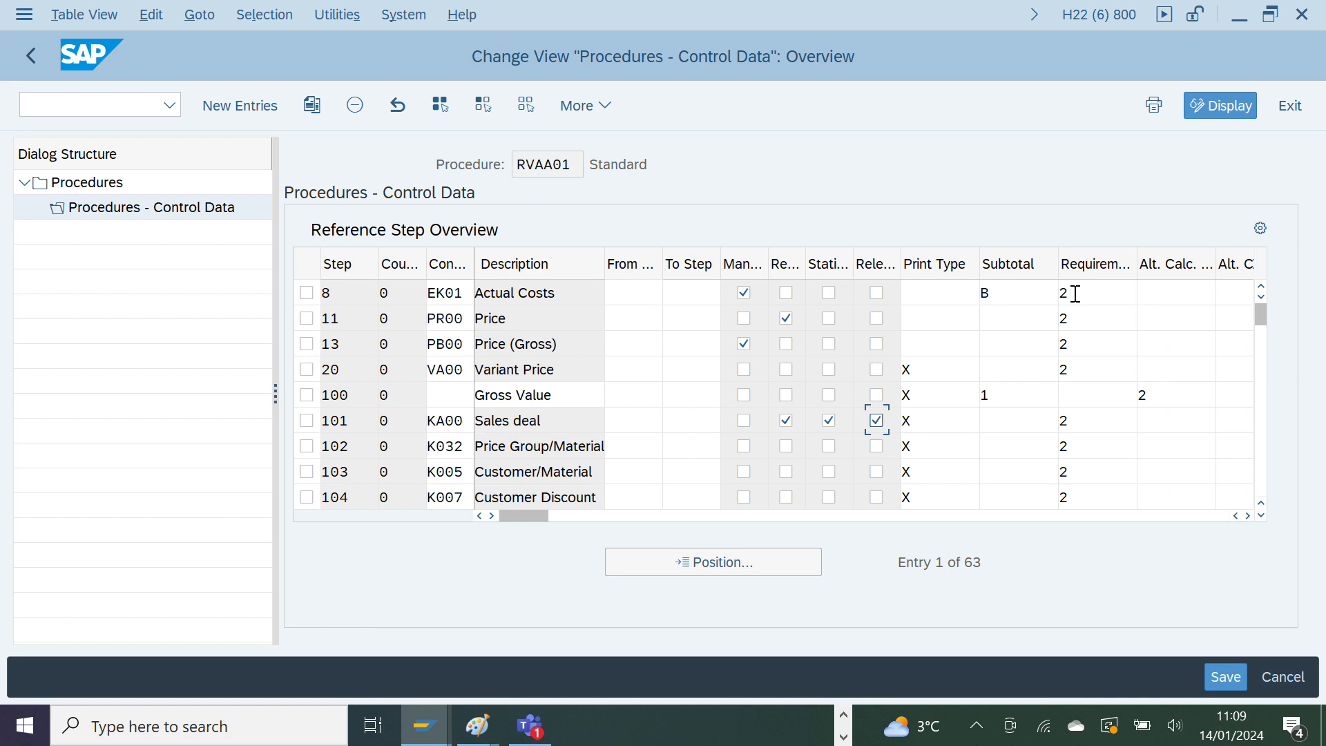
{"action": "left_click", "coordinate": [1247, 515]}
{"action": "left_click", "coordinate": [1247, 515]}
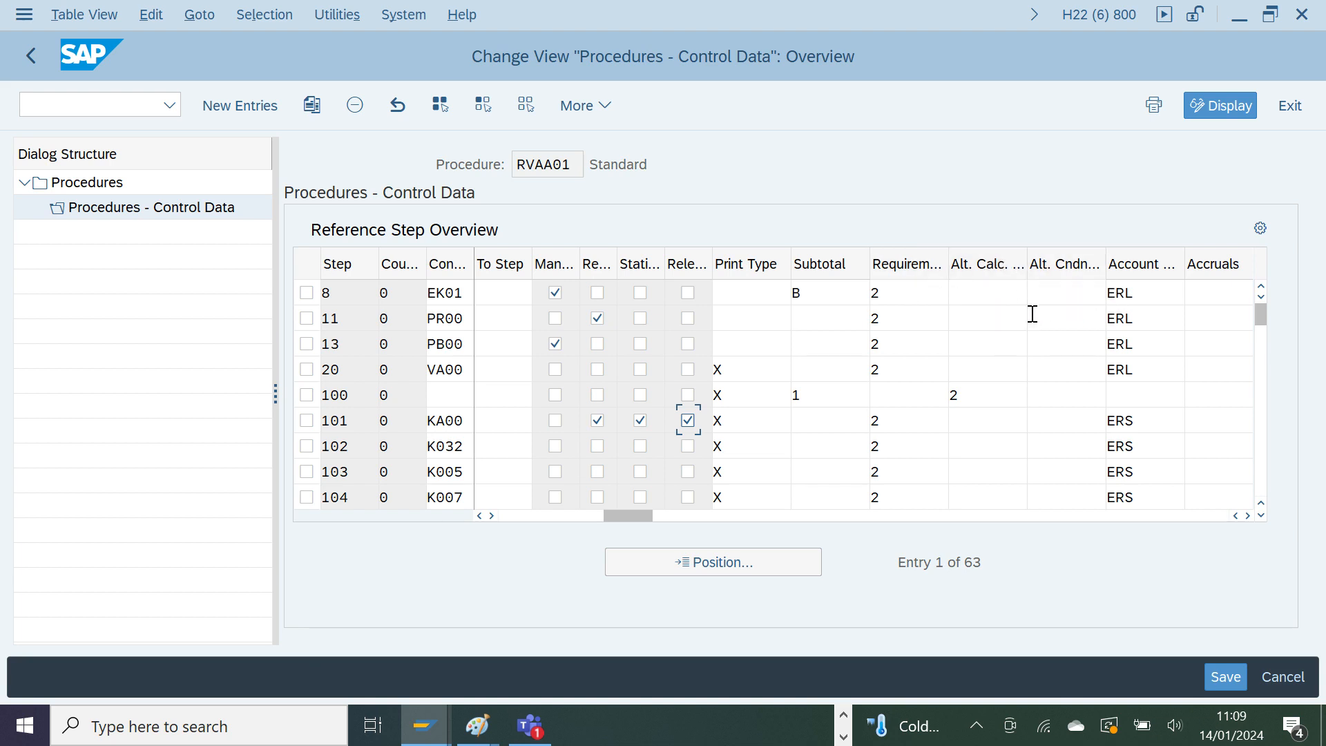
{"action": "left_click", "coordinate": [926, 296]}
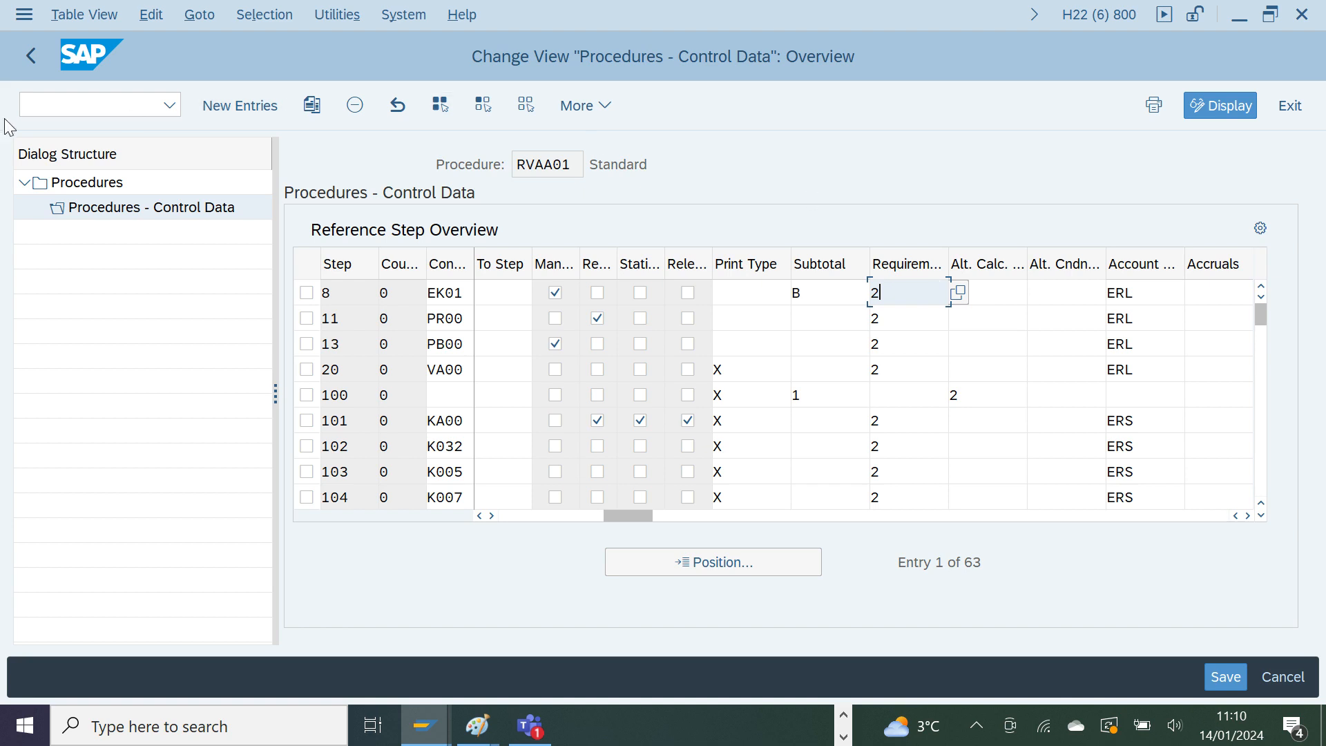
- Open the schedule line category maintenance in a new session with transaction VOV6
{"action": "left_click", "coordinate": [62, 106]}
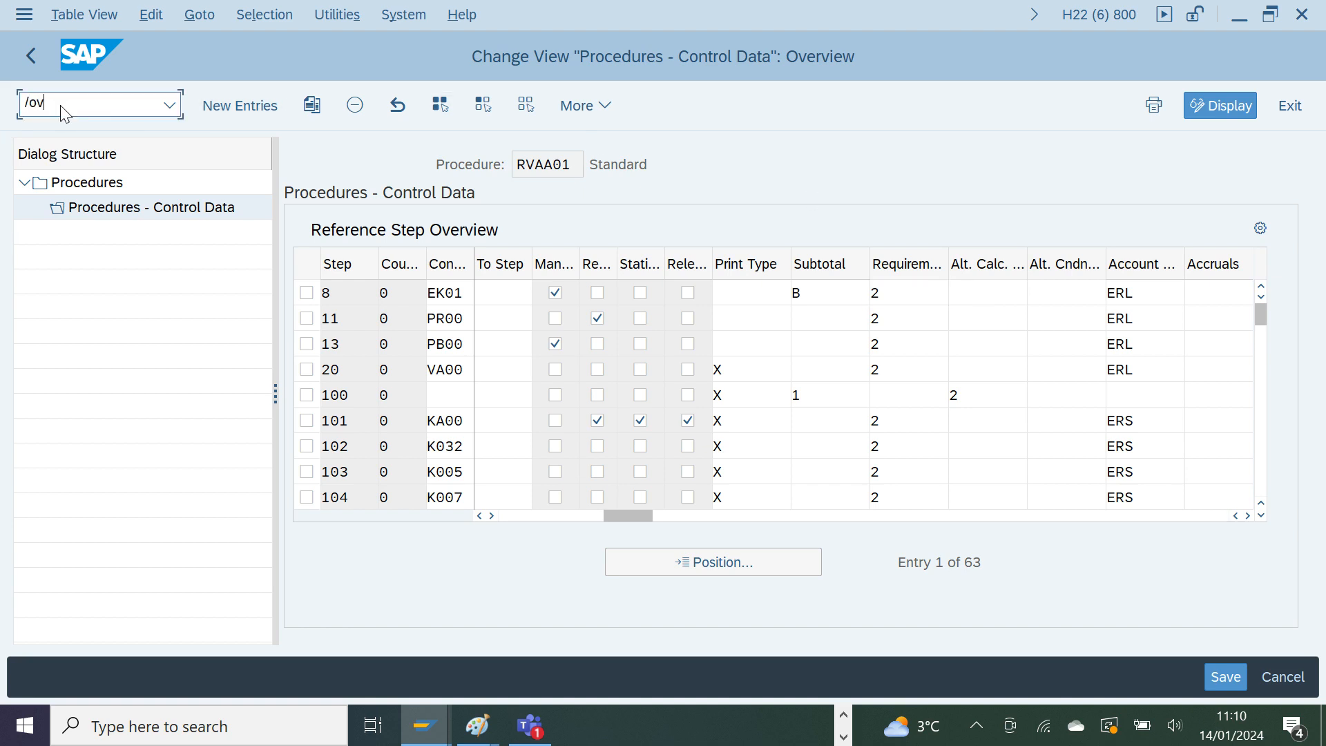
{"action": "type", "text": "/ovov6"}
{"action": "key", "text": "Return"}
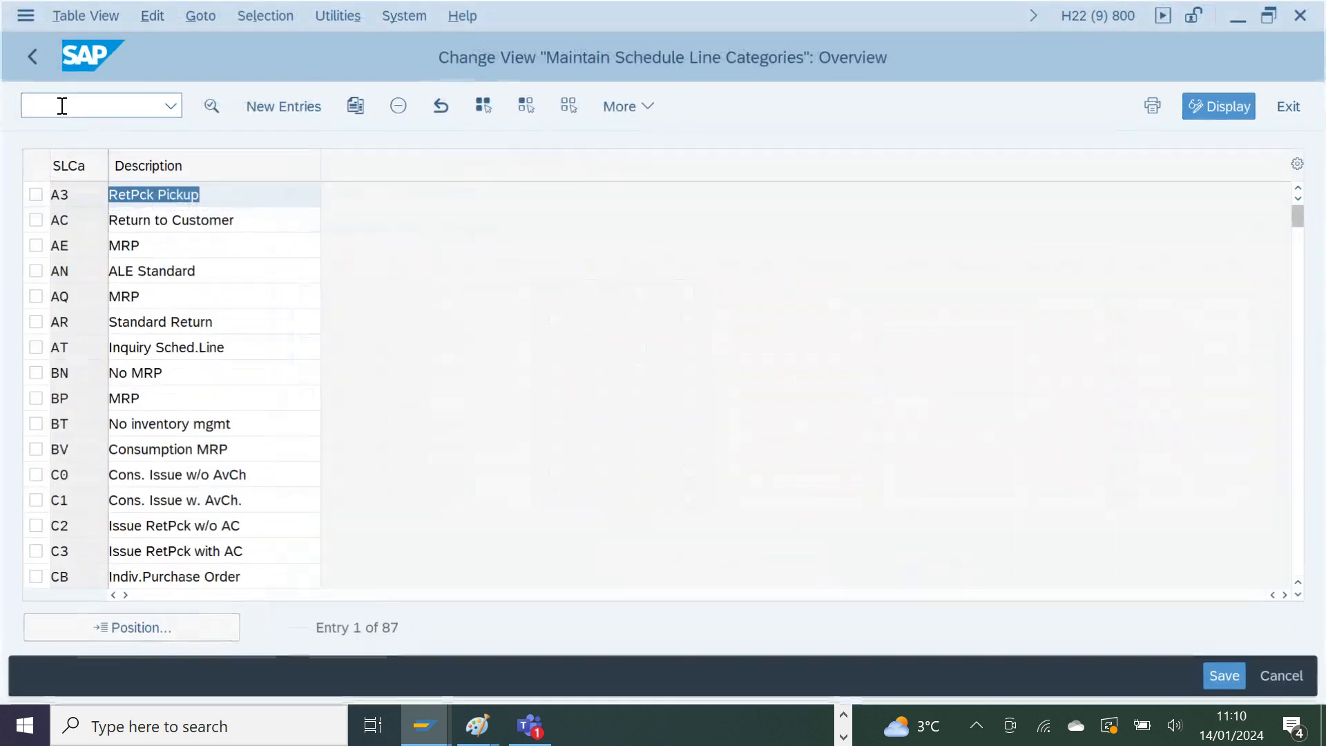
- Replace the schedule line category view with the item category assignment by calling transaction VOV4
{"action": "left_click", "coordinate": [62, 106]}
{"action": "type", "text": "/nvov7"}
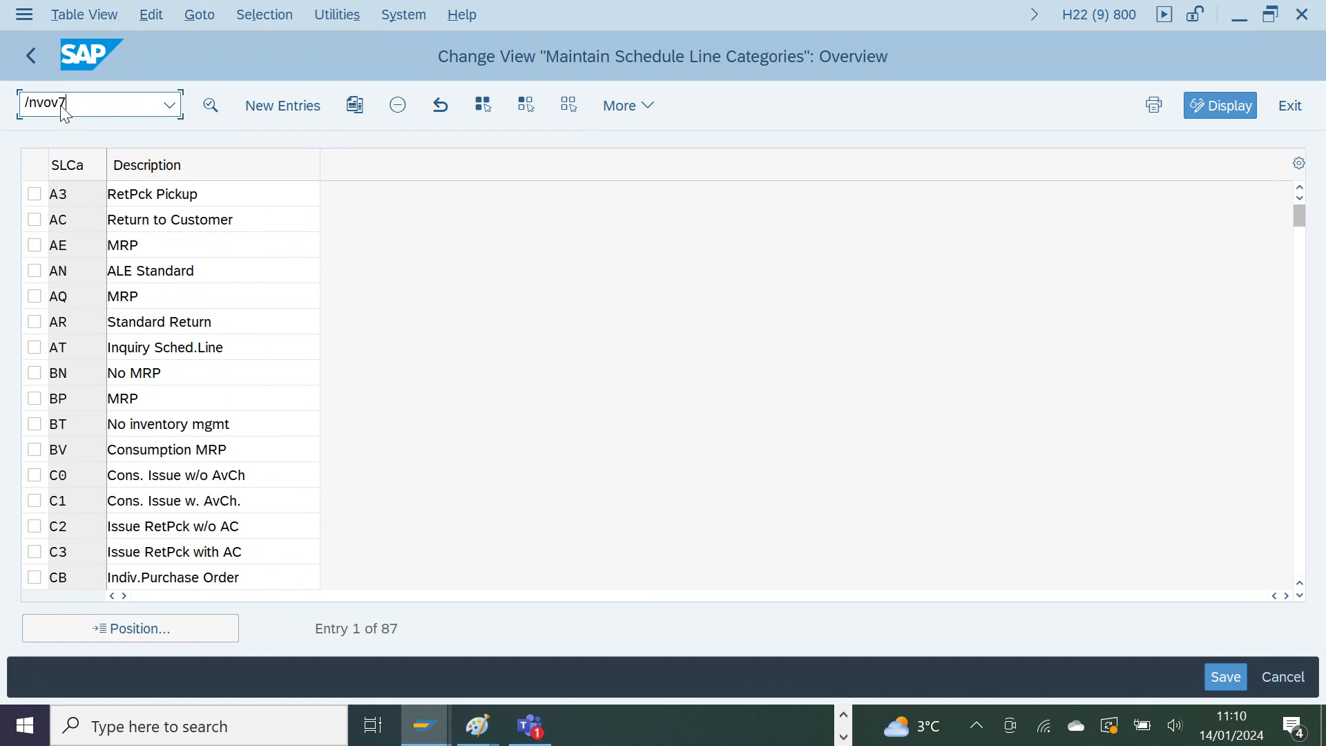
{"action": "key", "text": "BackSpace"}
{"action": "type", "text": "4"}
{"action": "left_click", "coordinate": [62, 106]}
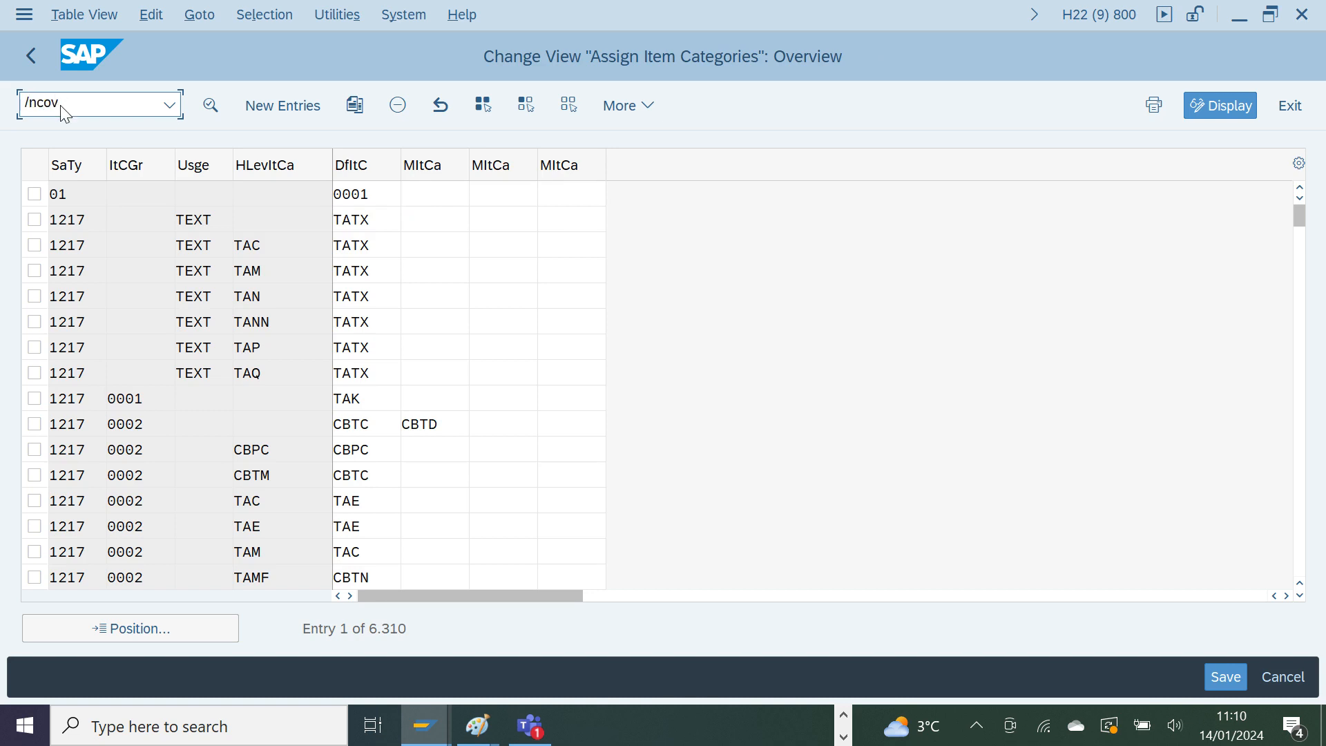
{"action": "type", "text": "/nvov4"}
{"action": "key", "text": "Return"}
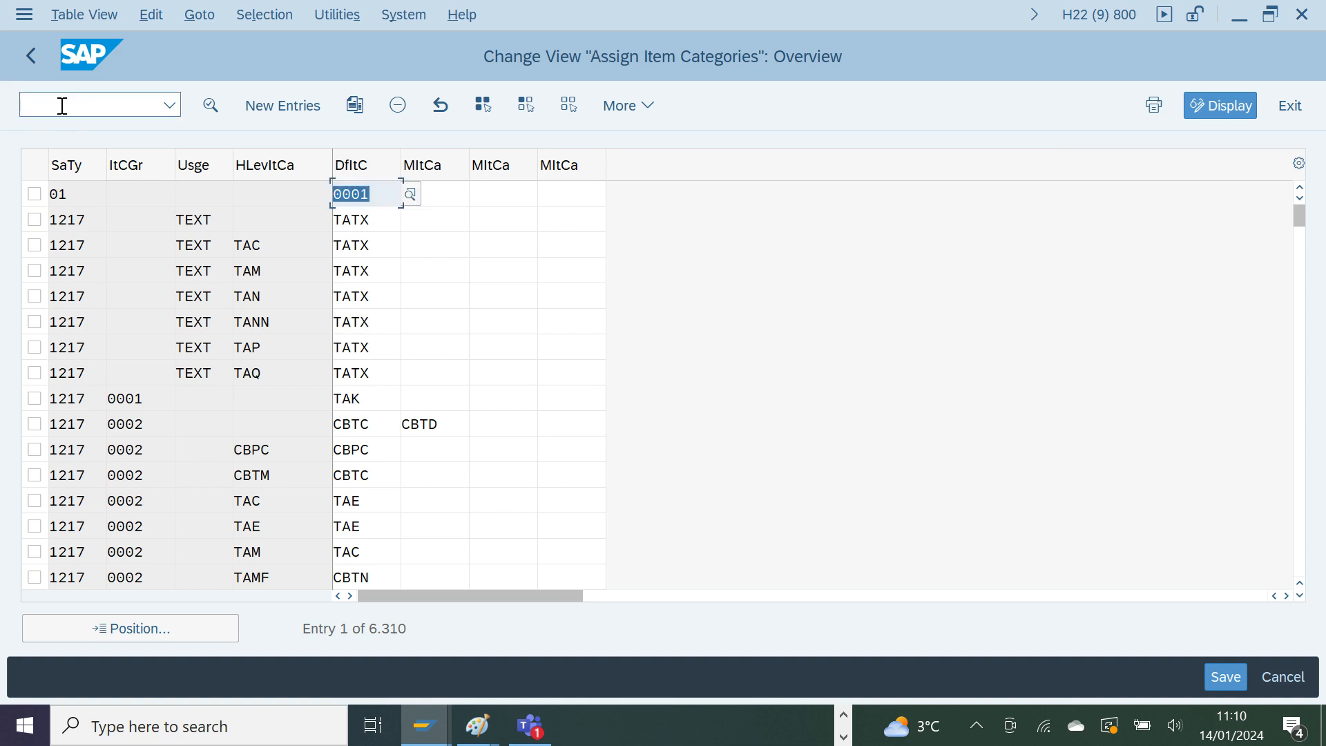
- Replace the item category assignment with item category maintenance by calling transaction VOV7, and accept displaying the locked data
{"action": "left_click", "coordinate": [62, 105]}
{"action": "type", "text": "/"}
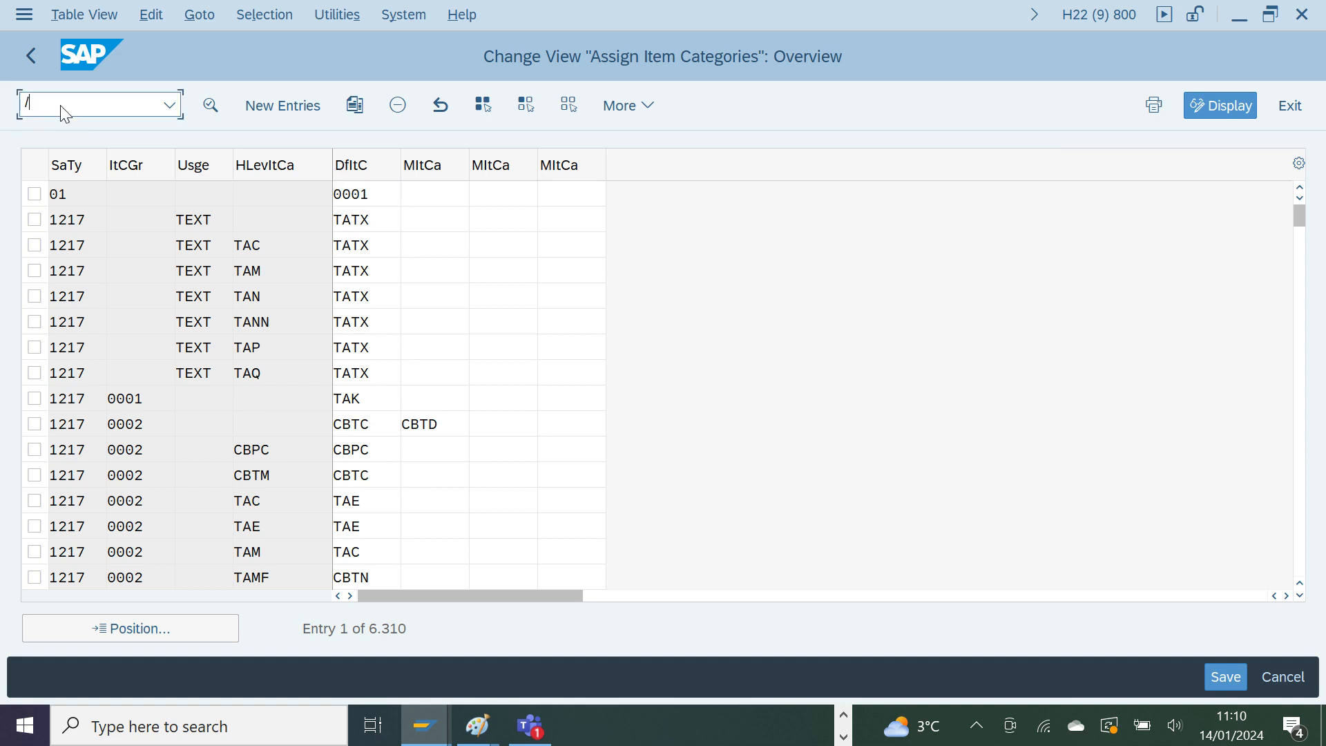
{"action": "type", "text": "nvov7"}
{"action": "key", "text": "Return"}
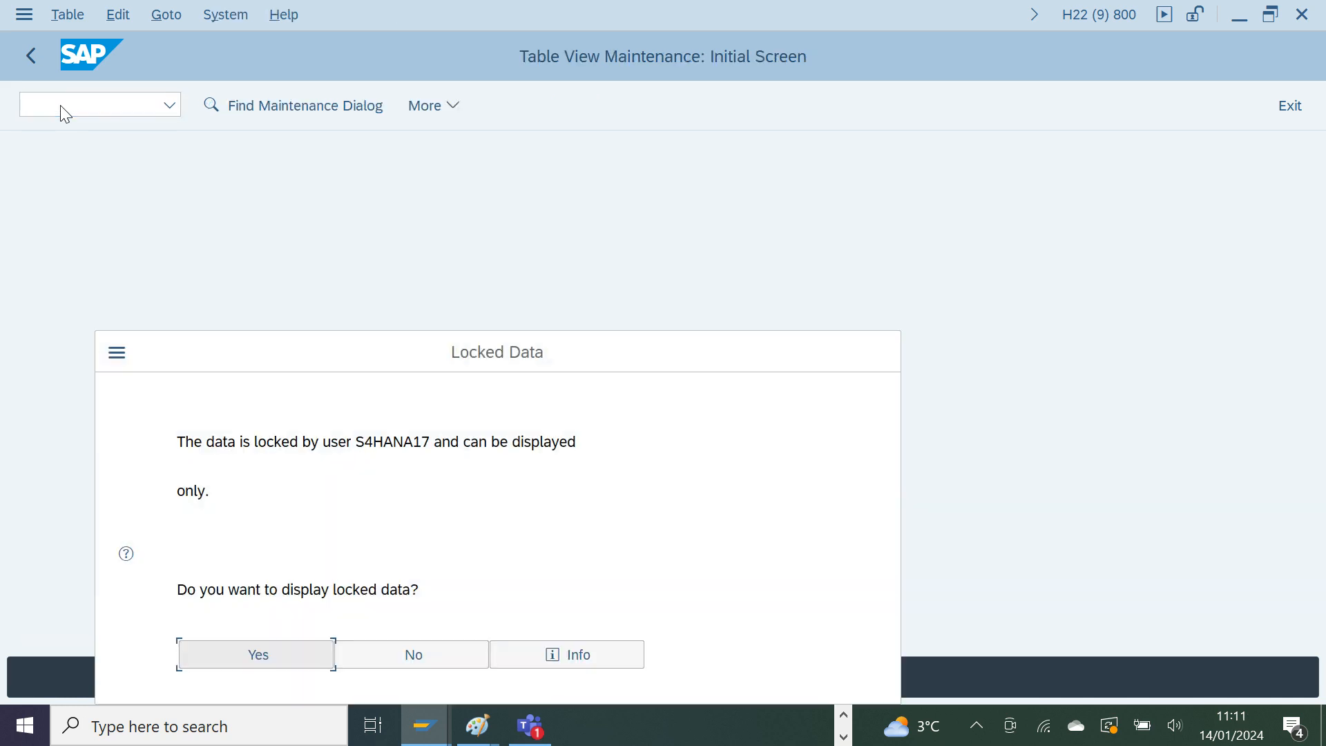
{"action": "left_click", "coordinate": [265, 655]}
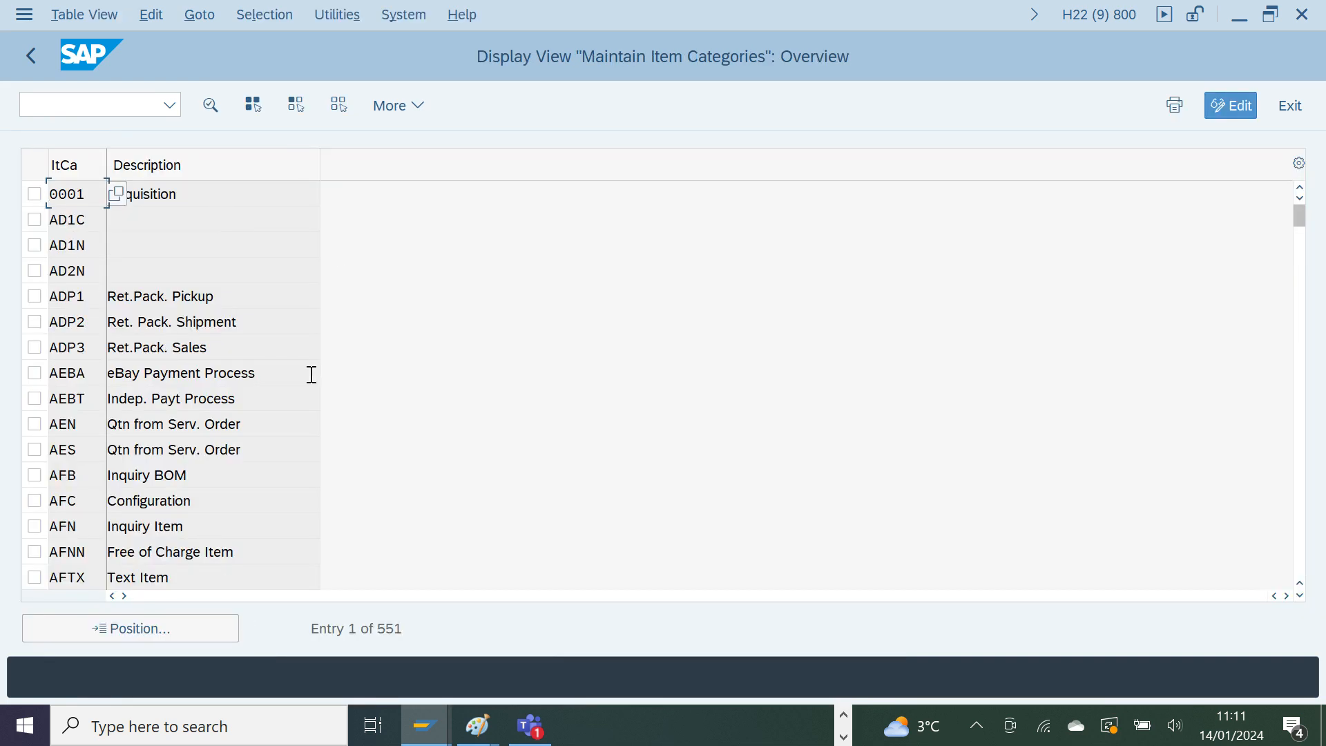
- Find item category TAN, display its details and examine the Pricing field in the business data
{"action": "left_click", "coordinate": [151, 636]}
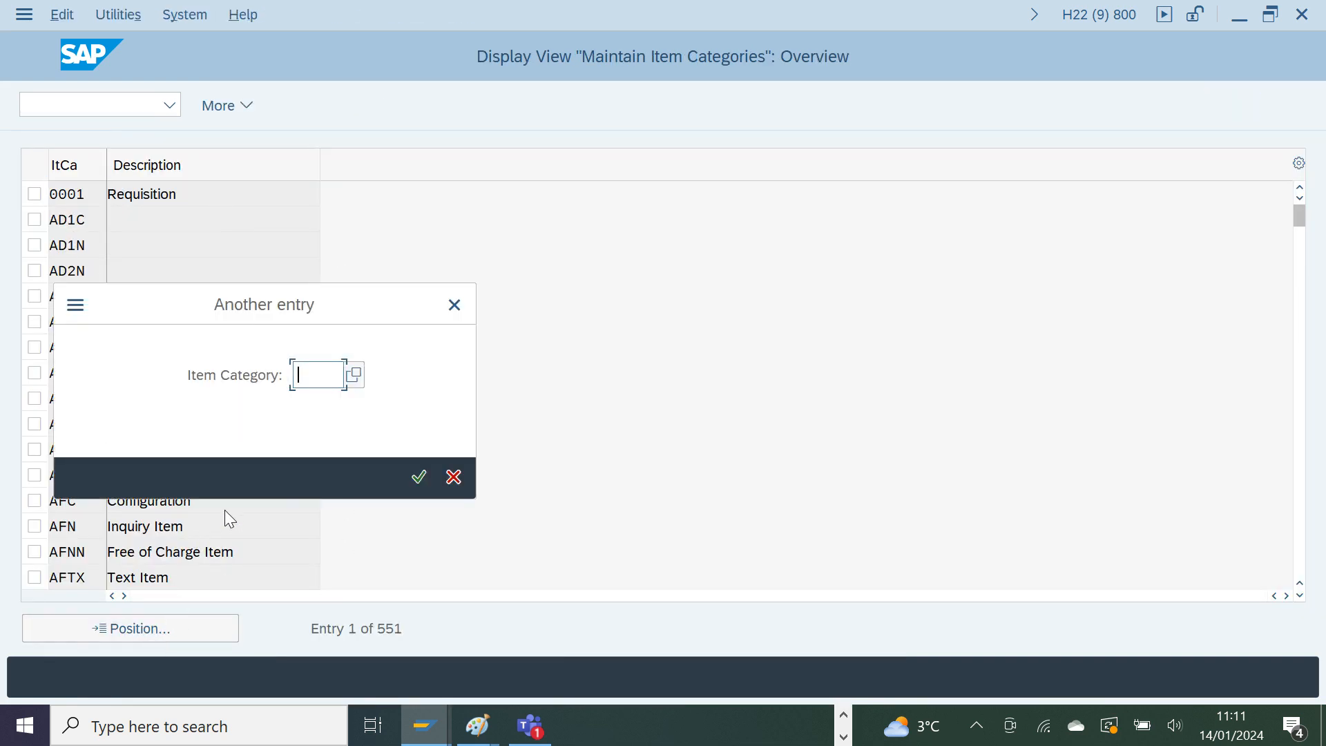
{"action": "type", "text": "TAN"}
{"action": "key", "text": "Return"}
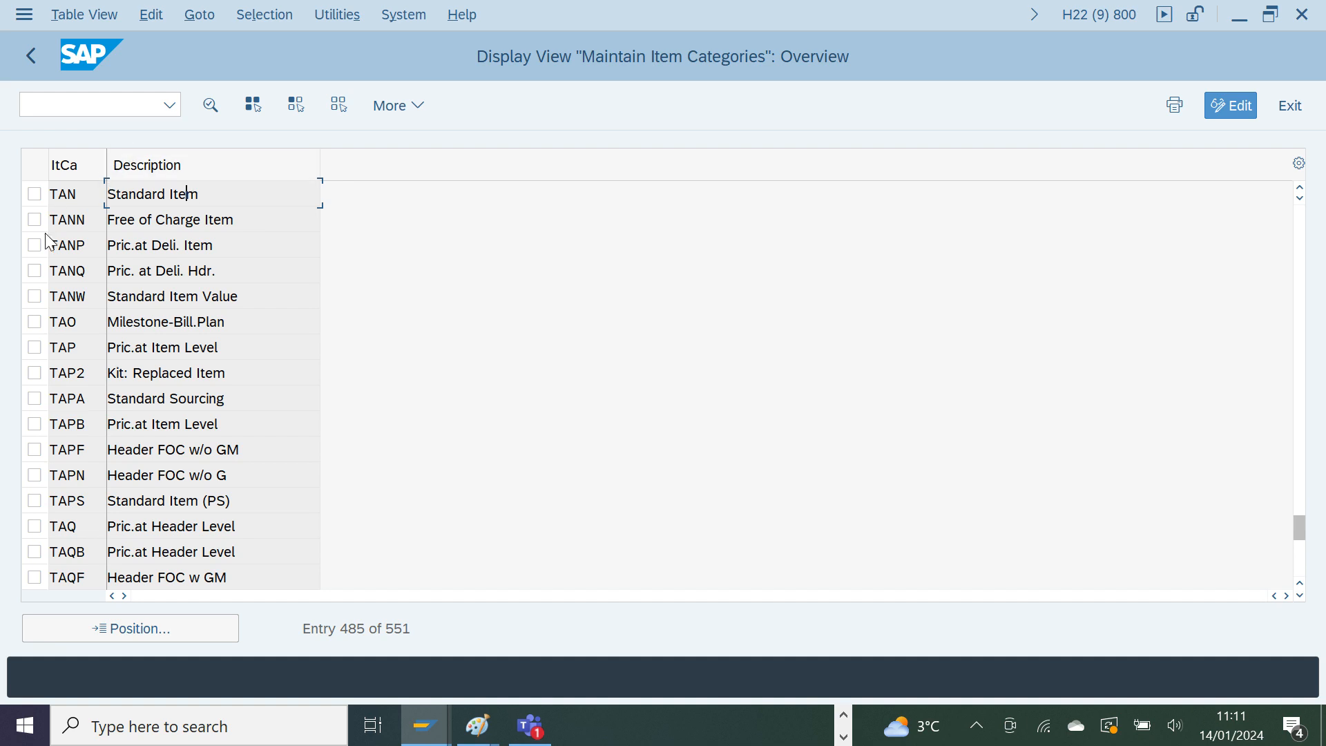
{"action": "double_click", "coordinate": [67, 194]}
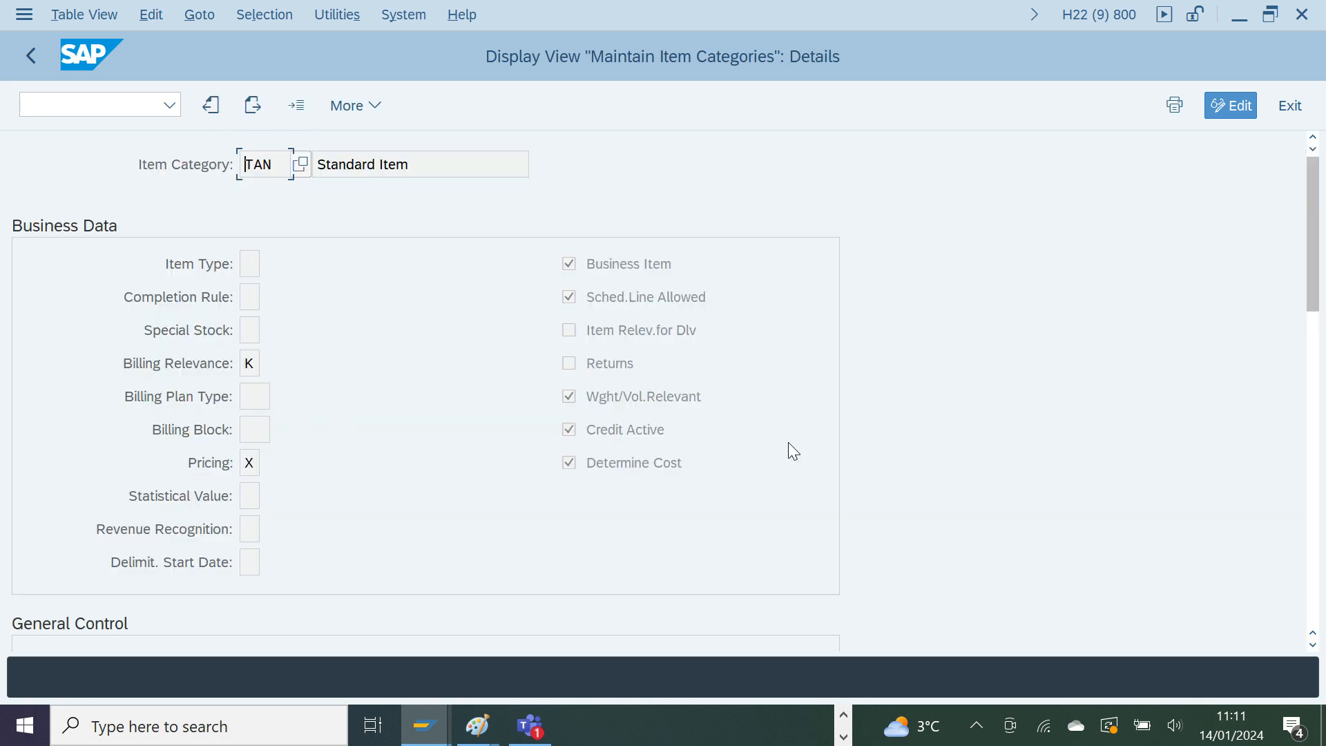
{"action": "scroll", "coordinate": [506, 461], "scroll_direction": "down", "scroll_amount": 1}
{"action": "left_click", "coordinate": [252, 453]}
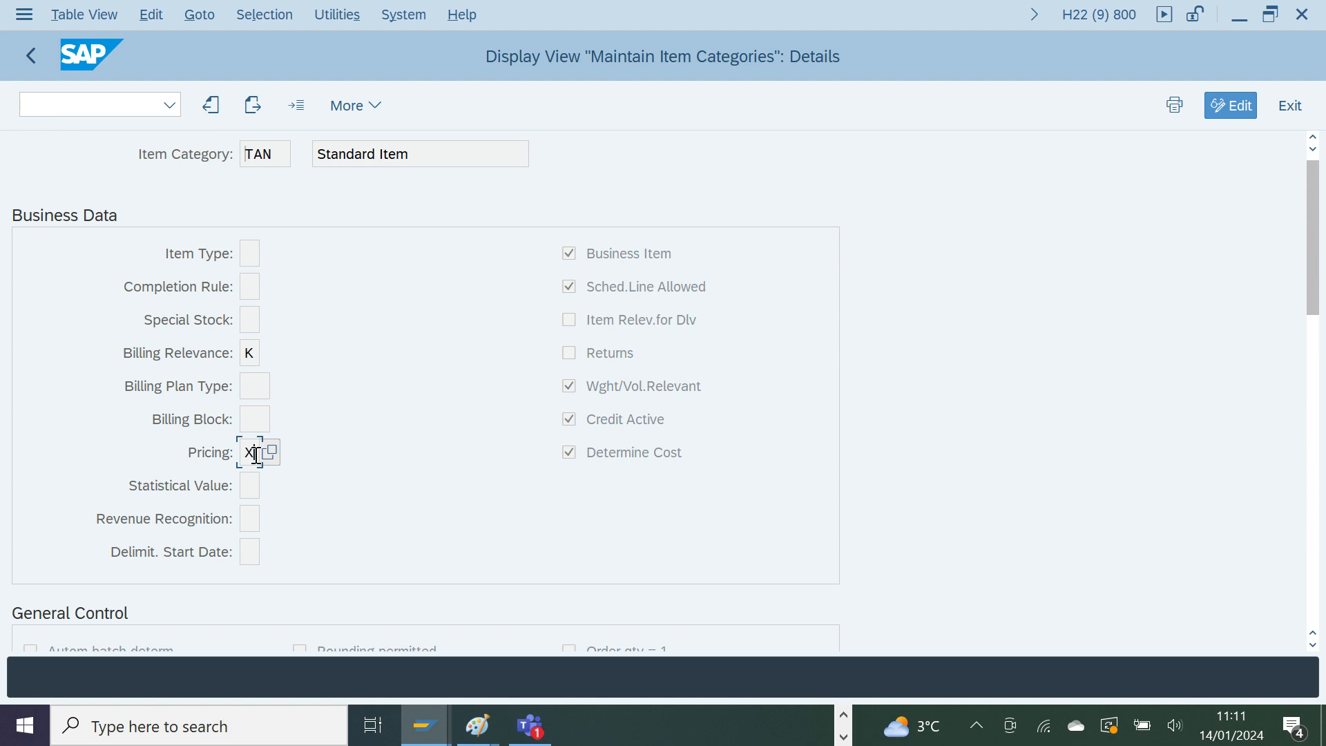
- Return to the RVAA01 control data and examine the condition type descriptions alongside the requirement column
{"action": "key", "text": "alt+Tab"}
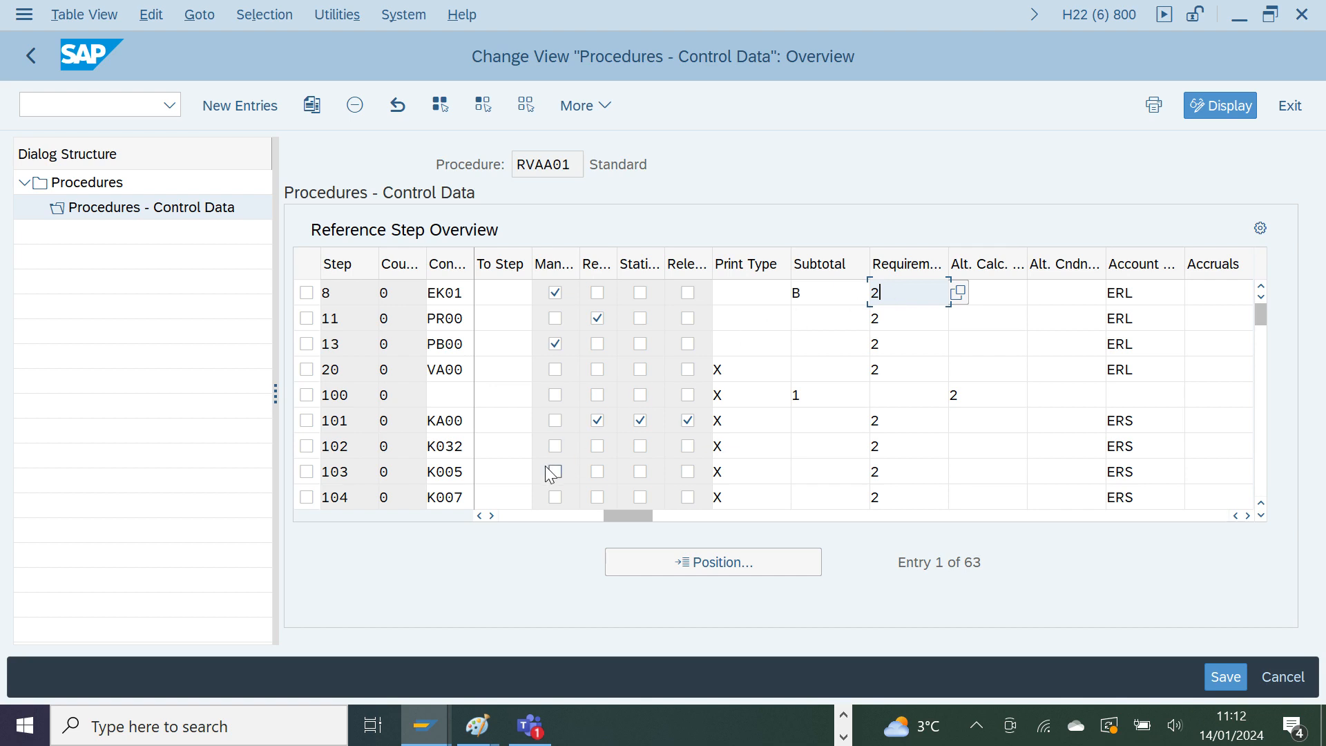
{"action": "left_click", "coordinate": [519, 518]}
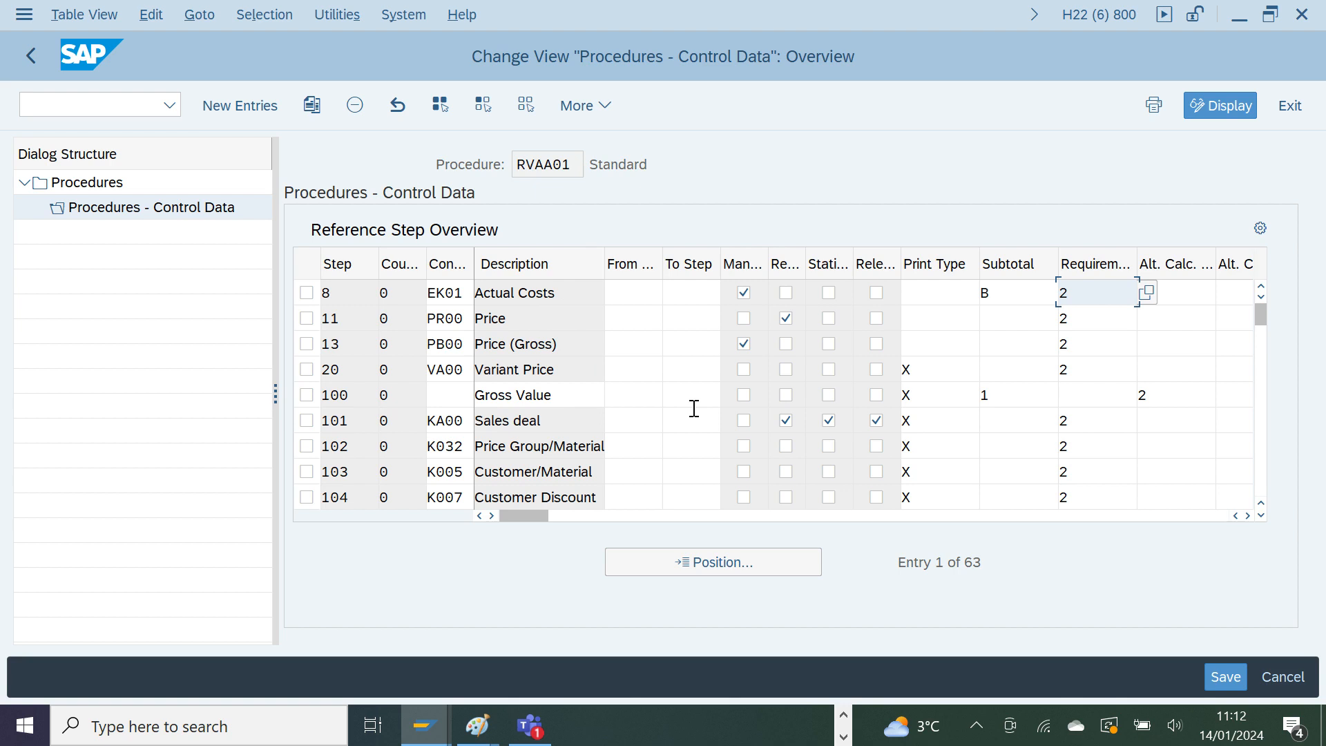
- Switch from the RVAA01 control data to another open window
{"action": "key", "text": "alt+Tab"}
{"action": "key", "text": "alt+Tab"}
{"action": "key", "text": "alt+Tab"}
{"action": "key", "text": "alt+Tab"}
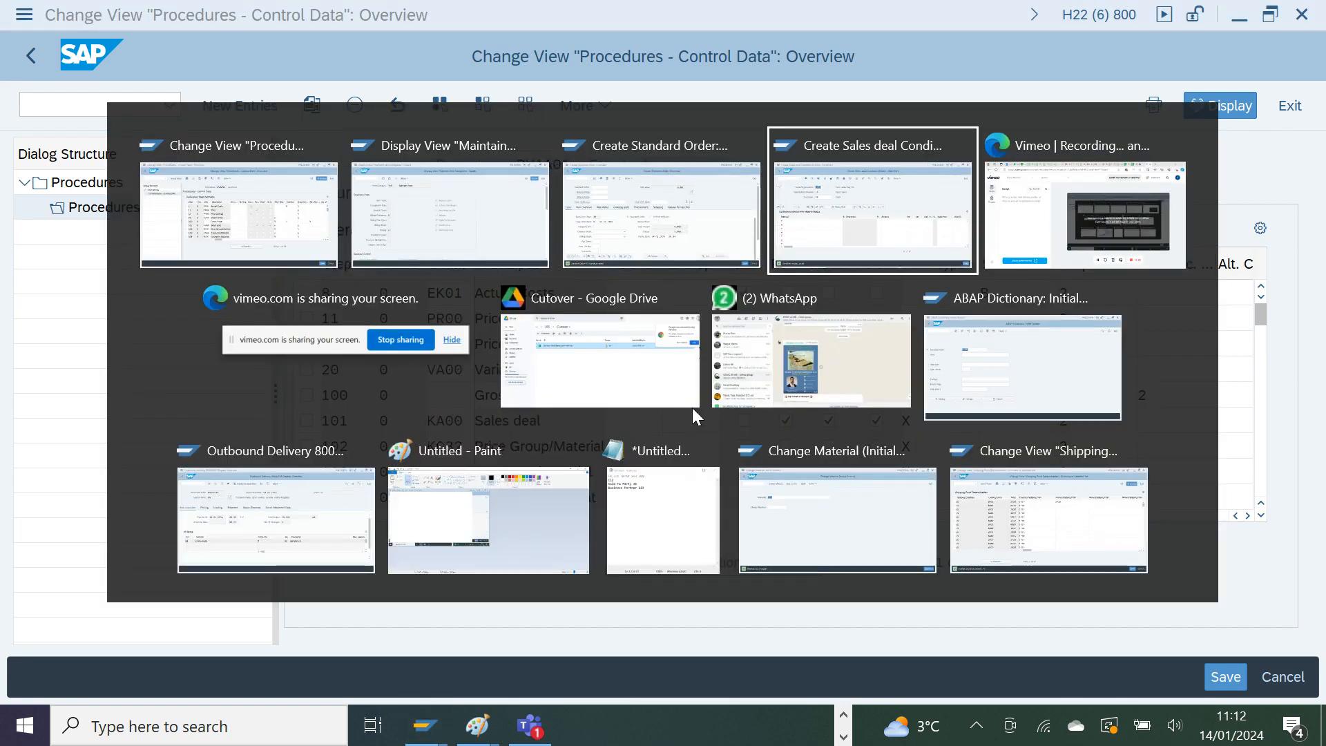